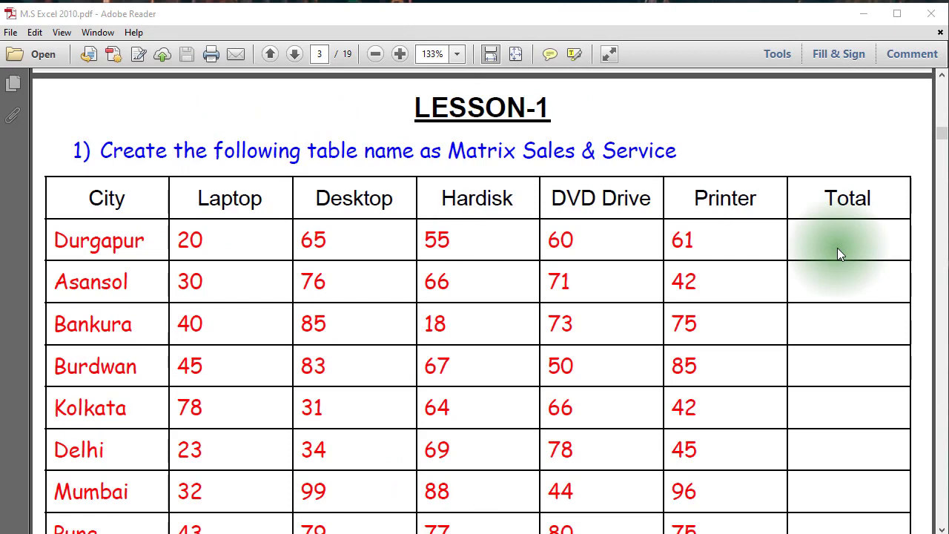
# - Scroll through the PDF lesson to review the city sales table
pyautogui.scroll(-1, 837, 255)
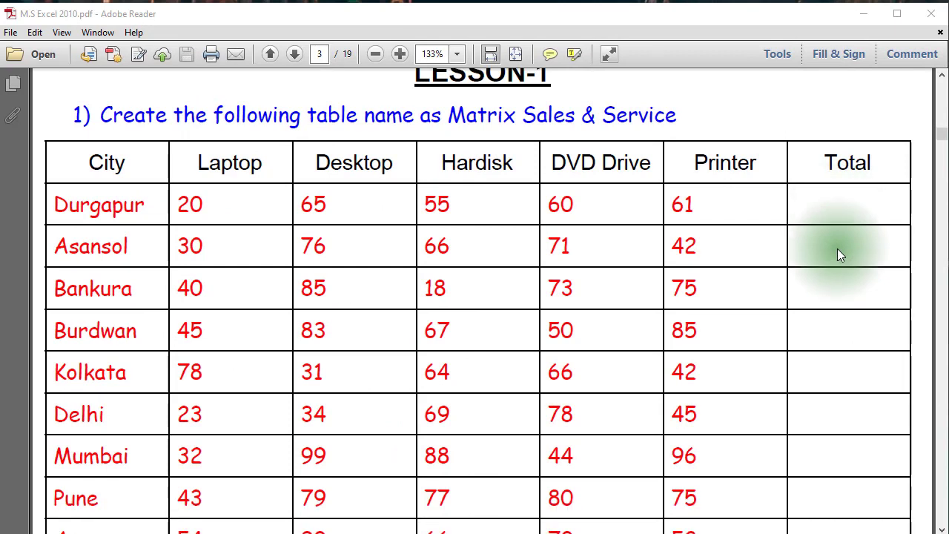
pyautogui.scroll(-2, 838, 249)
pyautogui.scroll(-1, 837, 248)
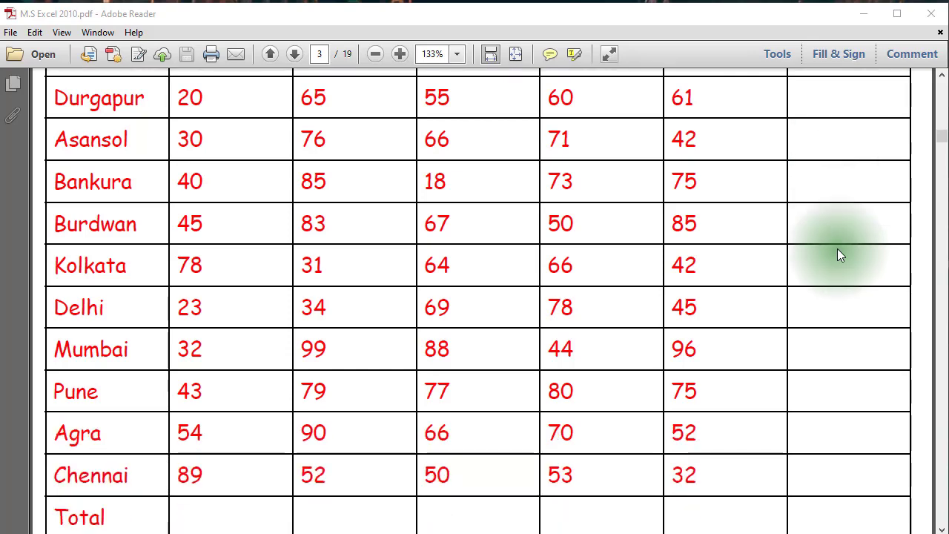
pyautogui.scroll(-2, 838, 248)
pyautogui.scroll(-5, 837, 254)
pyautogui.scroll(-3, 837, 255)
pyautogui.scroll(-7, 837, 254)
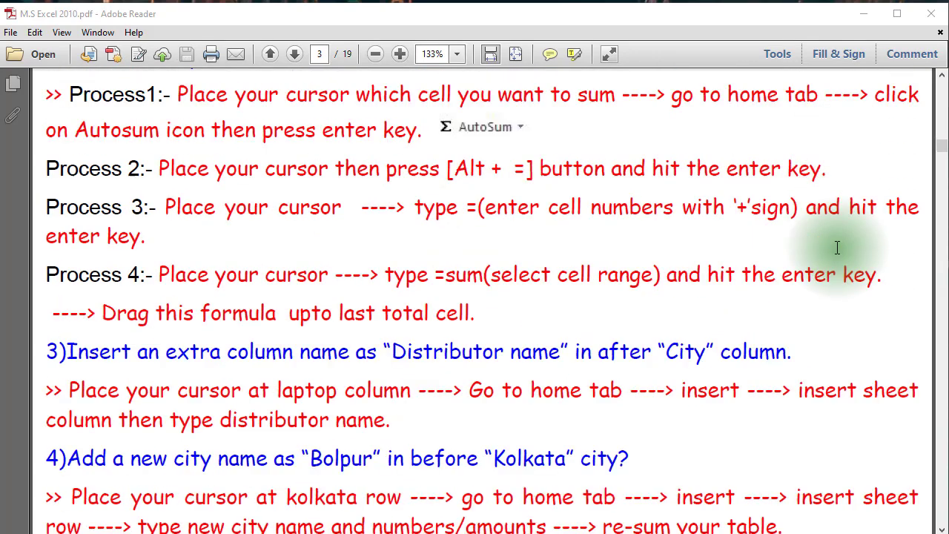
pyautogui.scroll(-4, 837, 254)
pyautogui.scroll(-5, 838, 249)
pyautogui.scroll(-4, 839, 249)
pyautogui.scroll(-4, 839, 249)
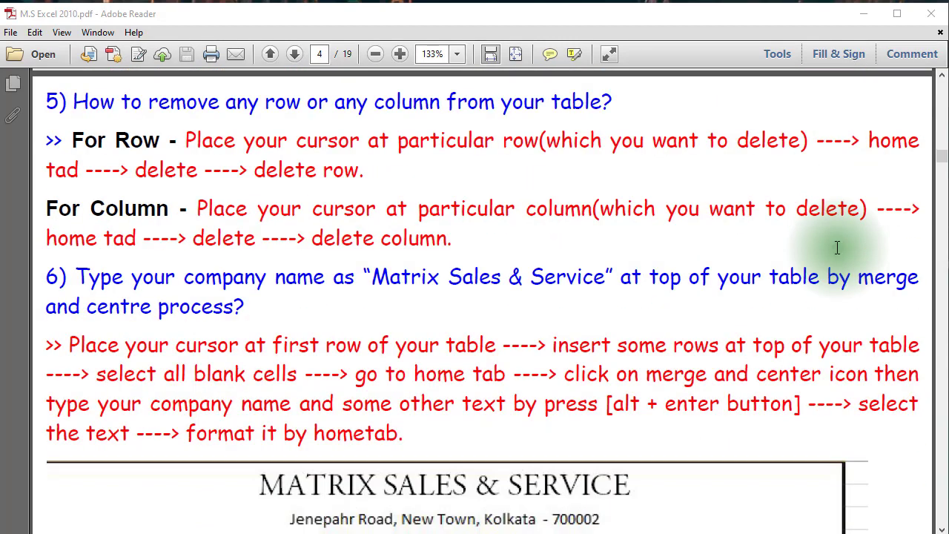
pyautogui.scroll(6, 837, 247)
pyautogui.scroll(7, 837, 248)
pyautogui.scroll(7, 837, 248)
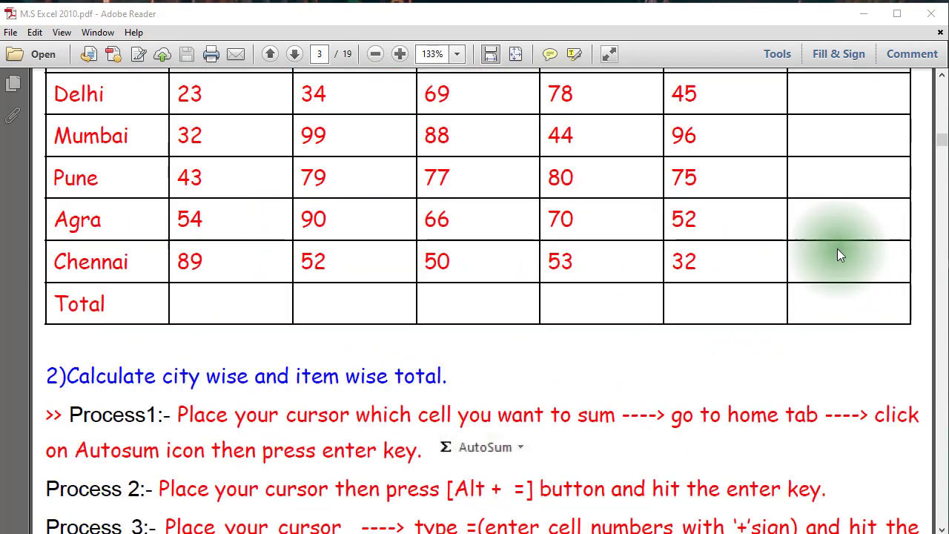
pyautogui.scroll(4, 837, 249)
pyautogui.scroll(1, 837, 249)
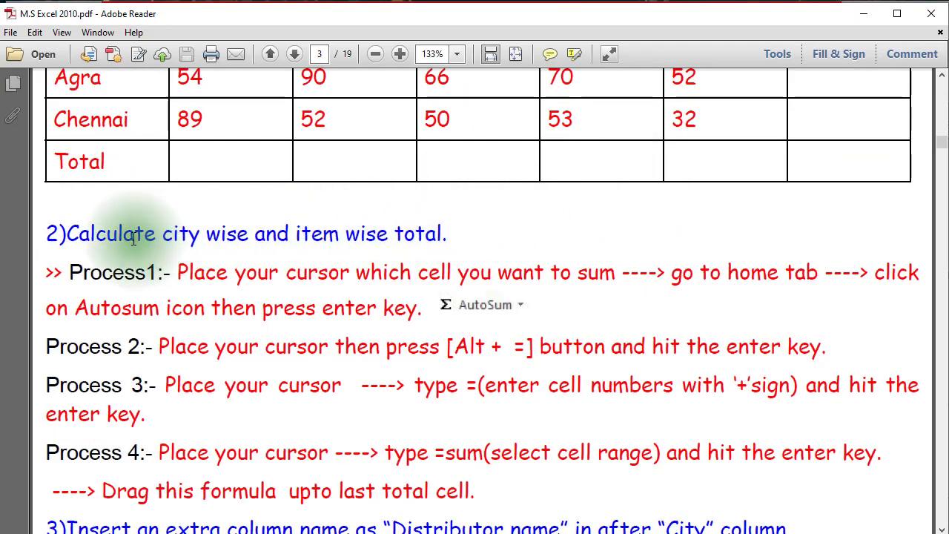
# - Highlight the task to calculate city-wise and item-wise totals, then go to the Excel workbook
pyautogui.moveTo(65, 233); pyautogui.dragTo(469, 241)
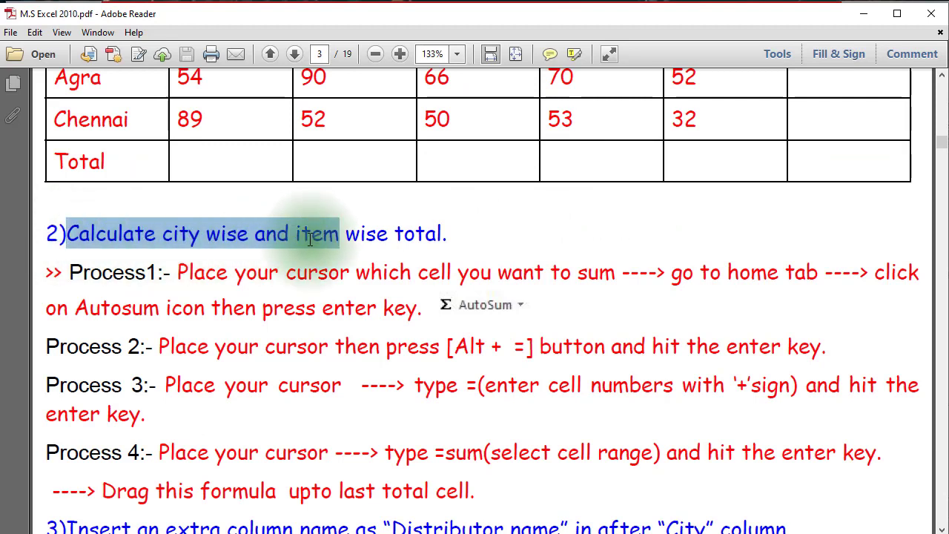
pyautogui.click(468, 241)
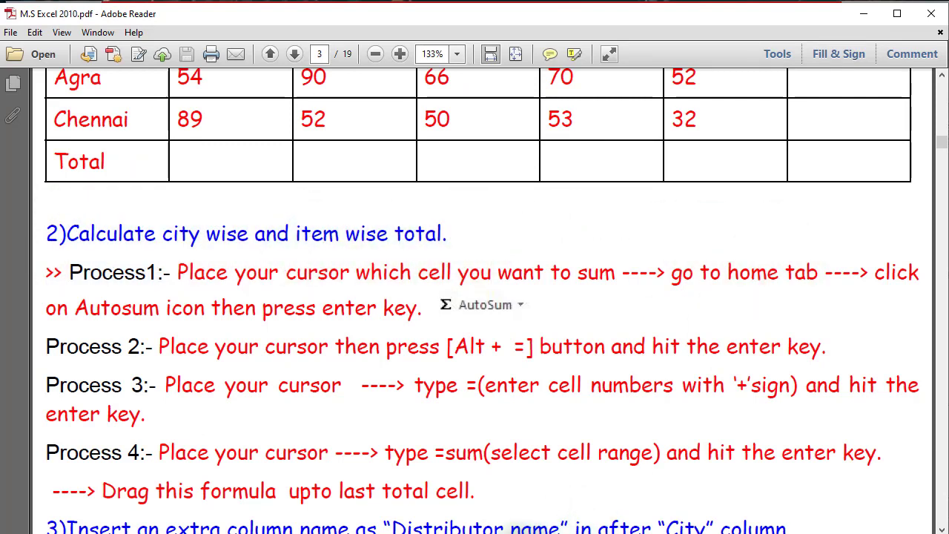
pyautogui.click(476, 531)
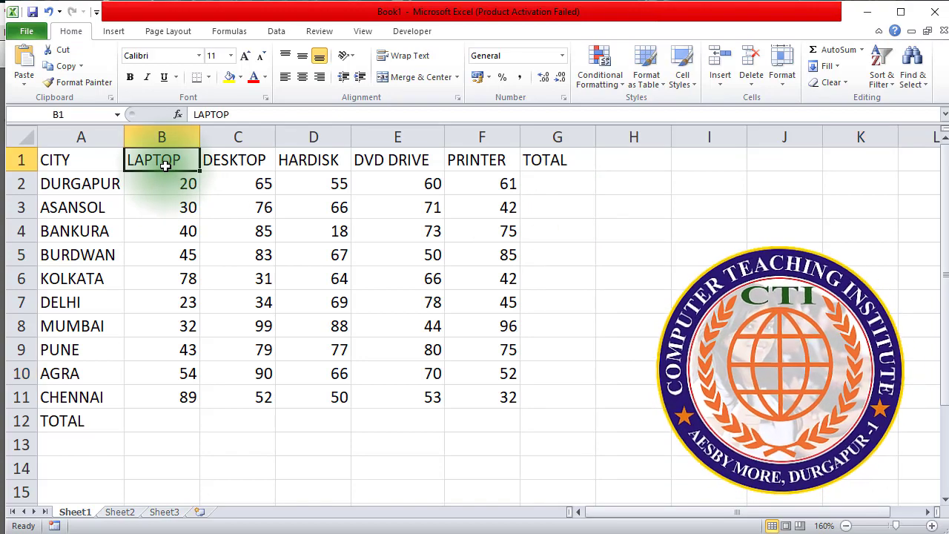
pyautogui.click(233, 159)
pyautogui.click(342, 157)
pyautogui.click(394, 157)
pyautogui.click(484, 158)
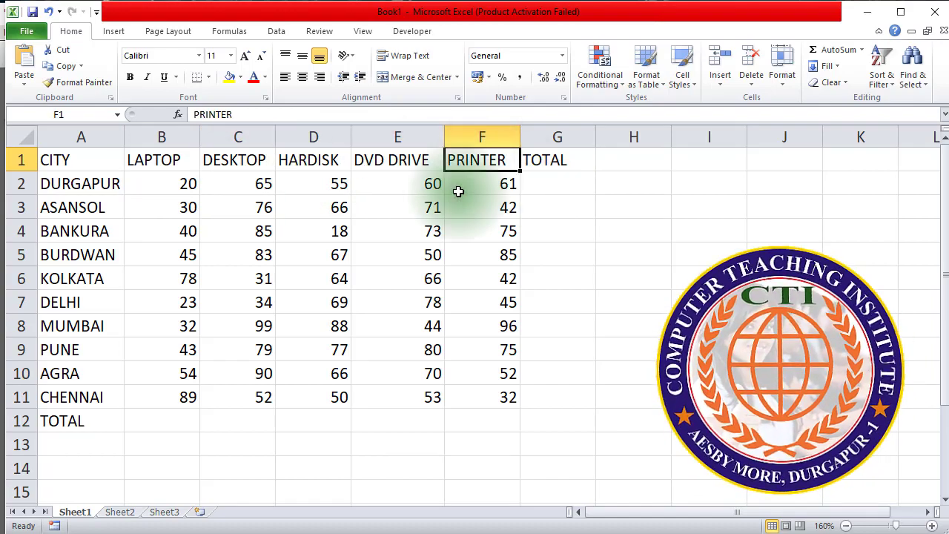
pyautogui.moveTo(79, 184); pyautogui.dragTo(79, 395)
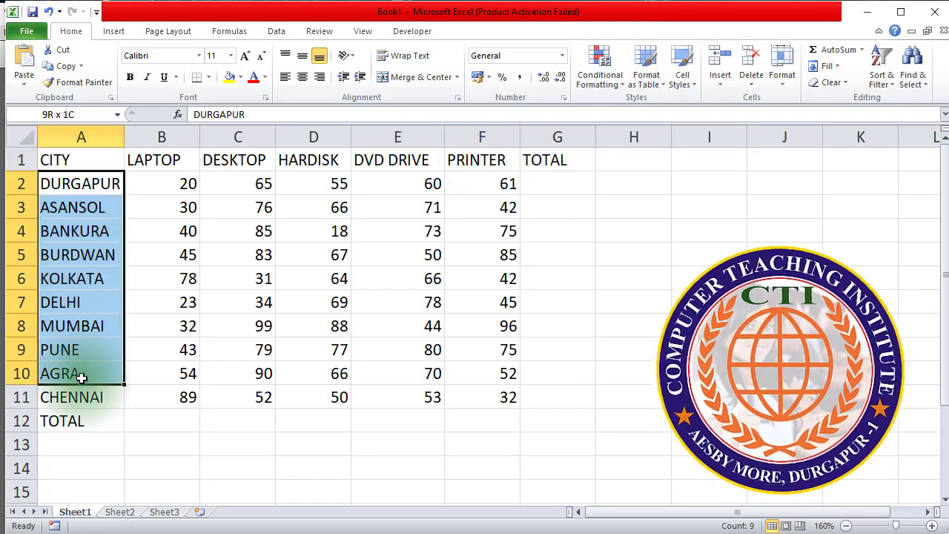
pyautogui.moveTo(172, 184); pyautogui.dragTo(498, 391)
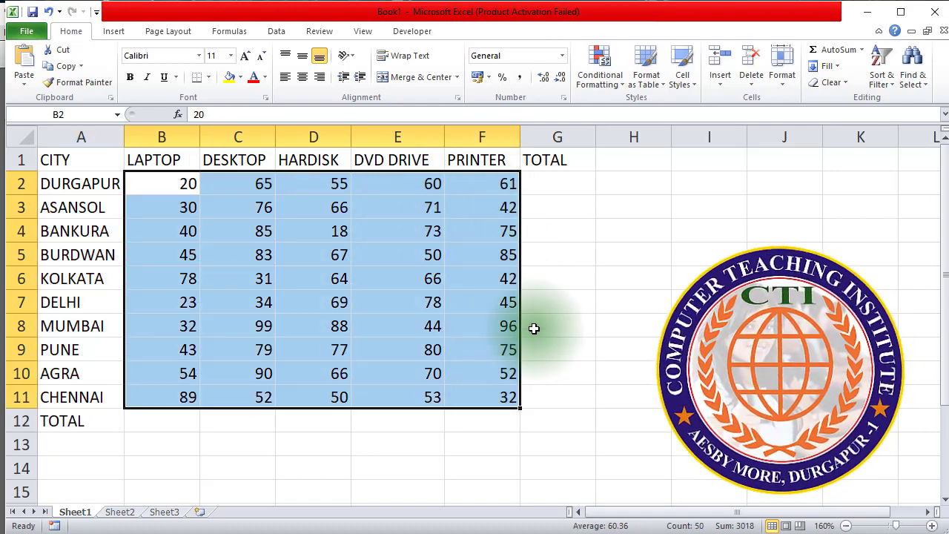
pyautogui.click(563, 277)
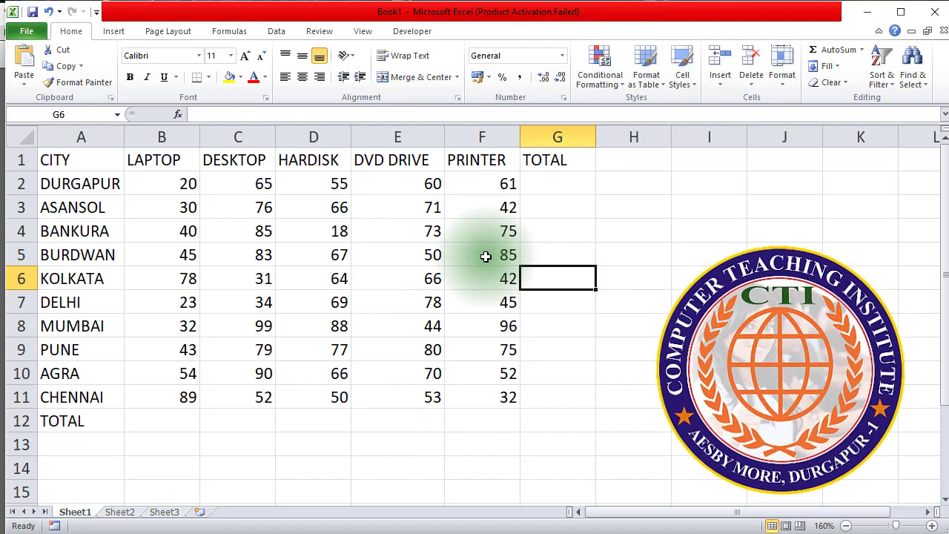
pyautogui.click(550, 182)
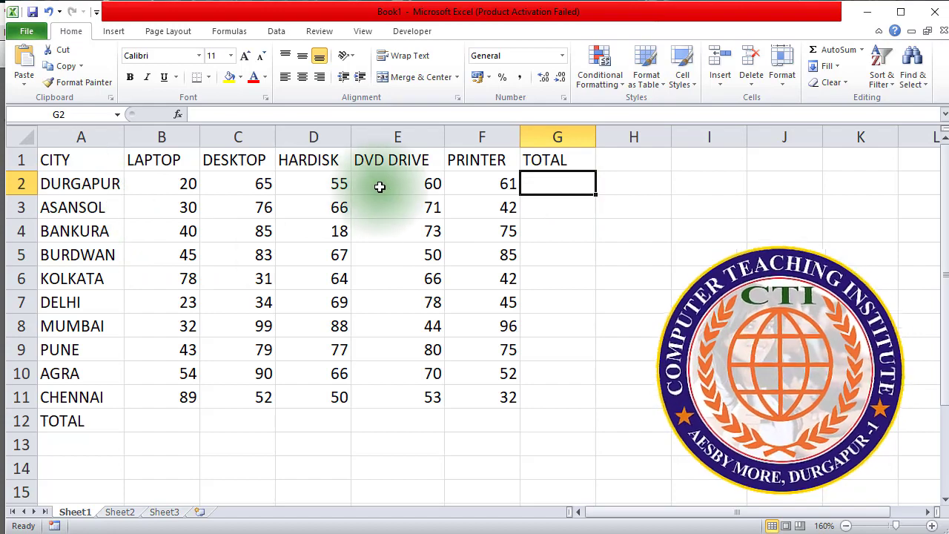
pyautogui.click(161, 419)
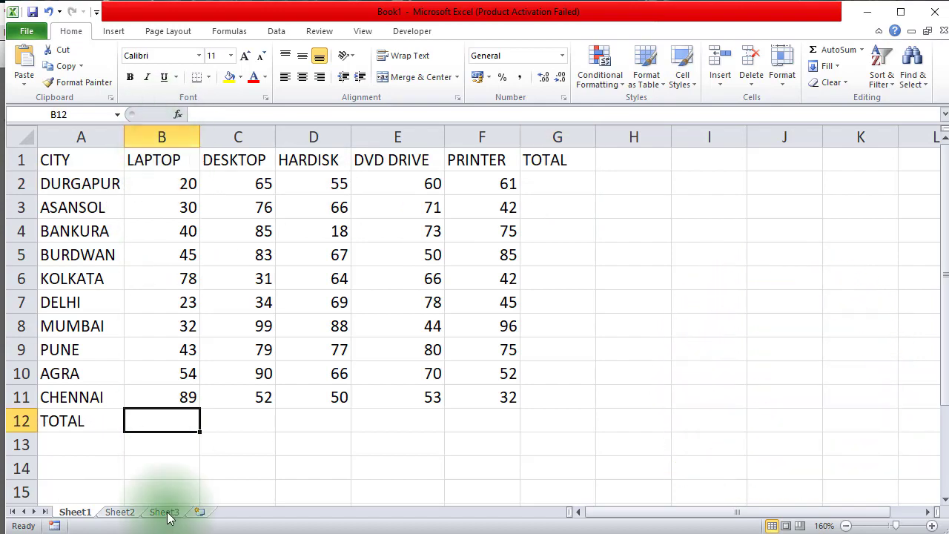
pyautogui.click(543, 193)
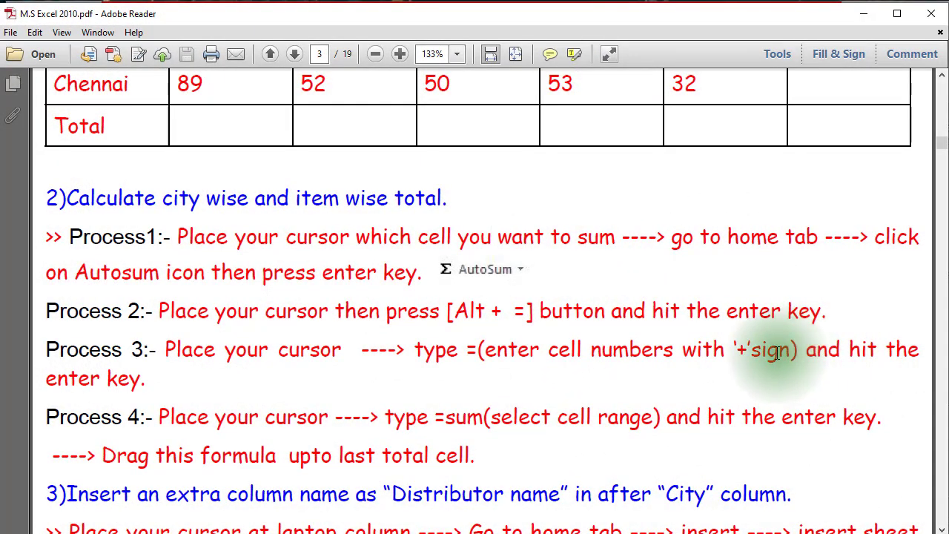
pyautogui.moveTo(475, 530)
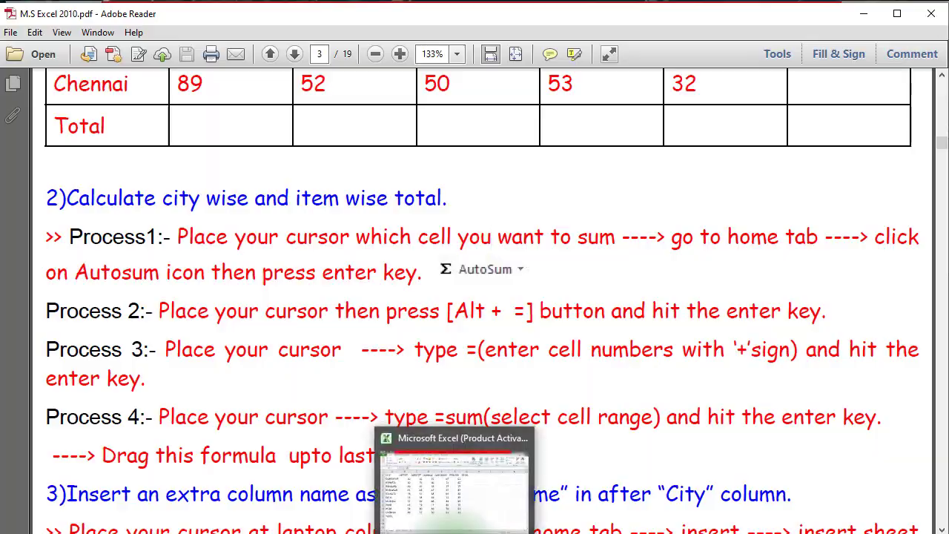
pyautogui.click(586, 501)
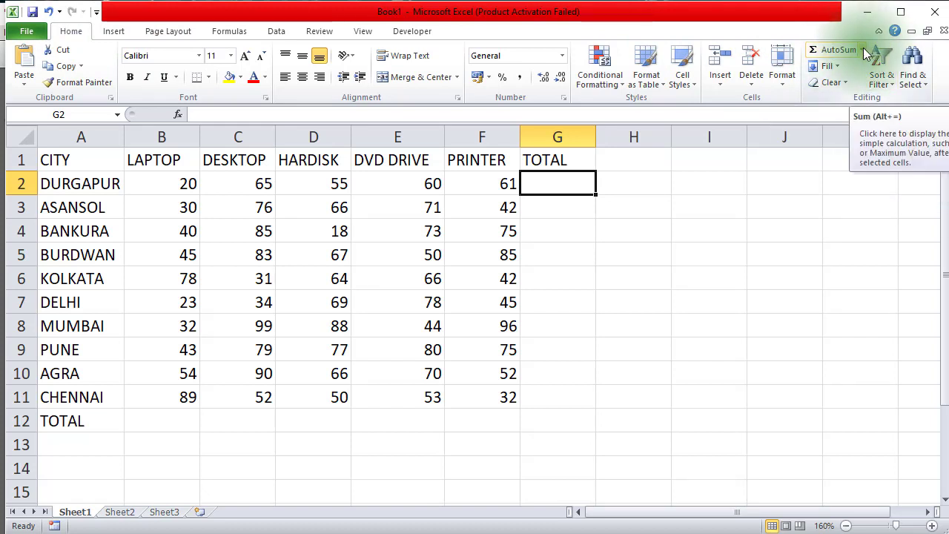
# - AutoSum Durgapur's five item sales into G2 as =SUM(B2:F2), showing 261
pyautogui.click(828, 49)
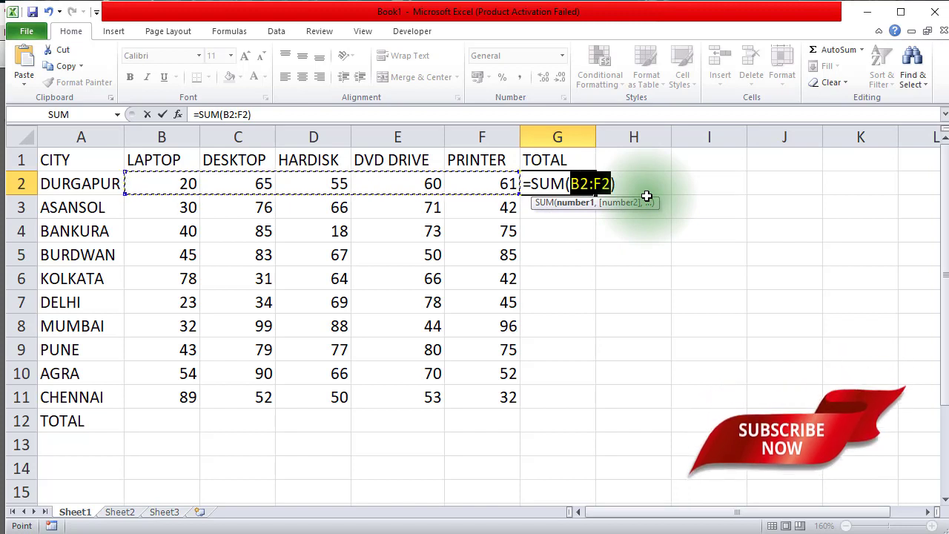
pyautogui.press('Return')
pyautogui.click(567, 184)
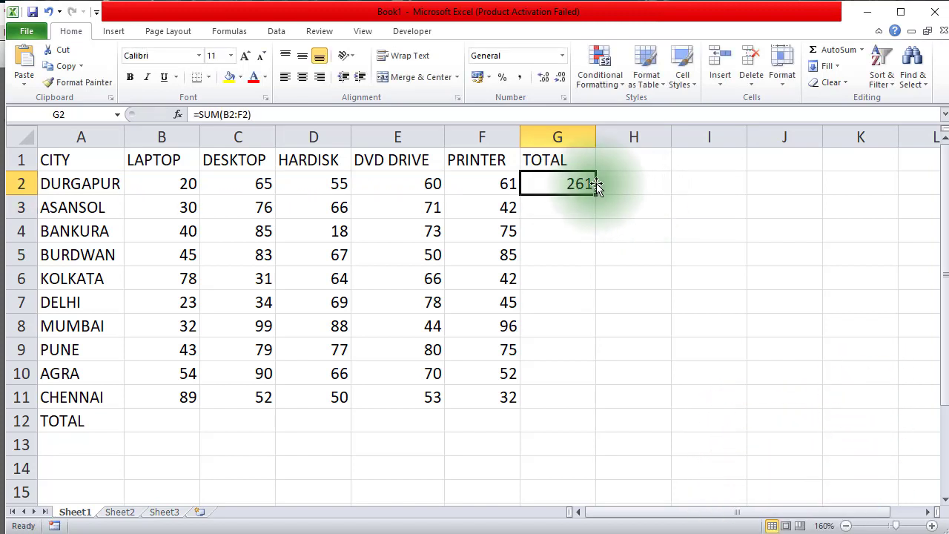
pyautogui.click(559, 209)
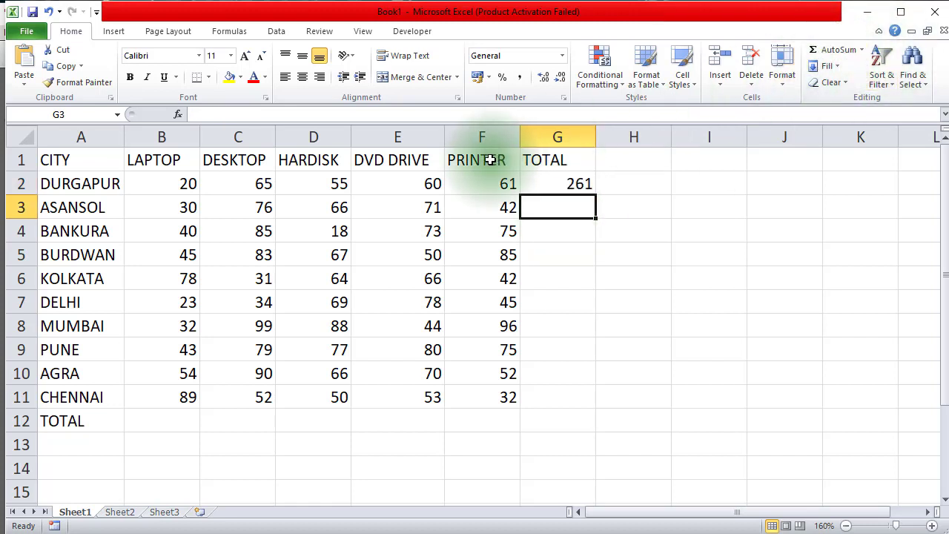
# - Fill G2's total down to G11, then delete all city totals from G2:G12
pyautogui.click(567, 184)
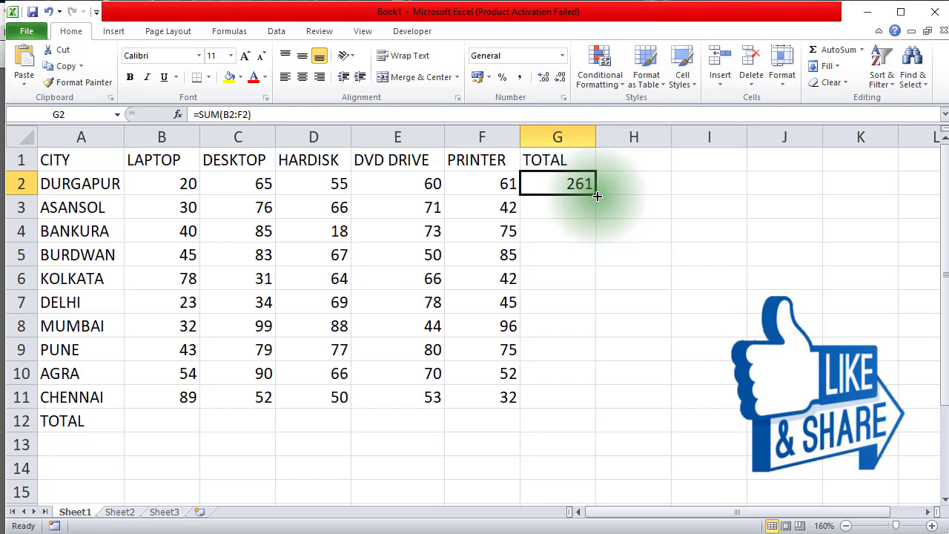
pyautogui.moveTo(597, 196); pyautogui.dragTo(598, 412)
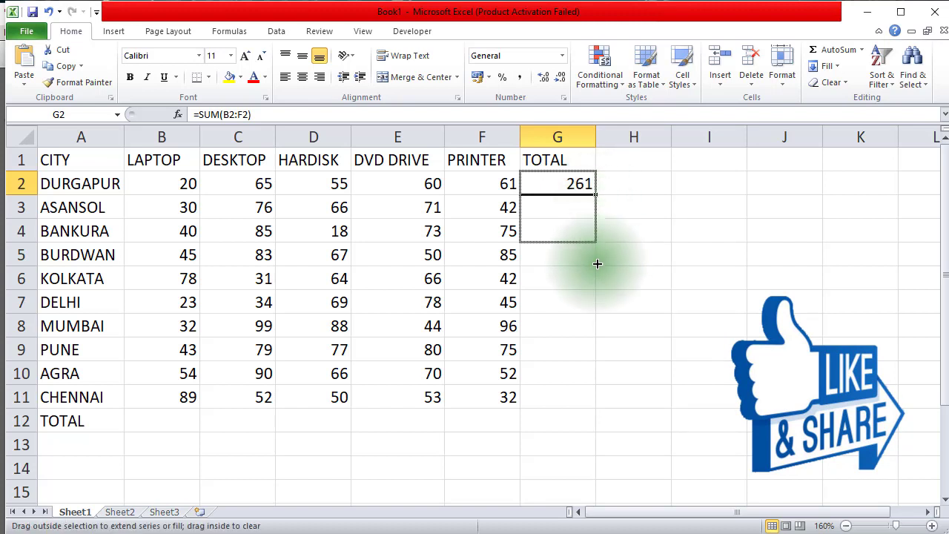
pyautogui.click(690, 322)
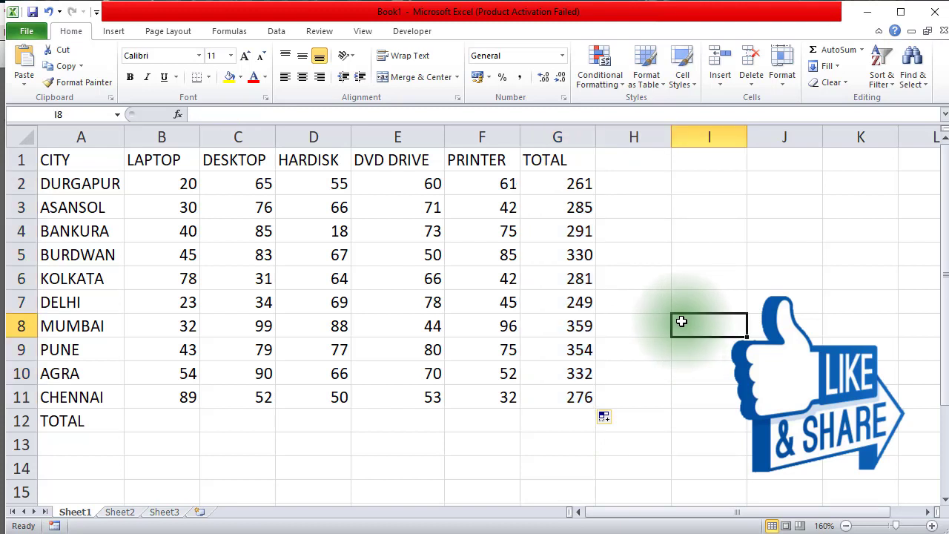
pyautogui.moveTo(574, 185); pyautogui.dragTo(564, 403)
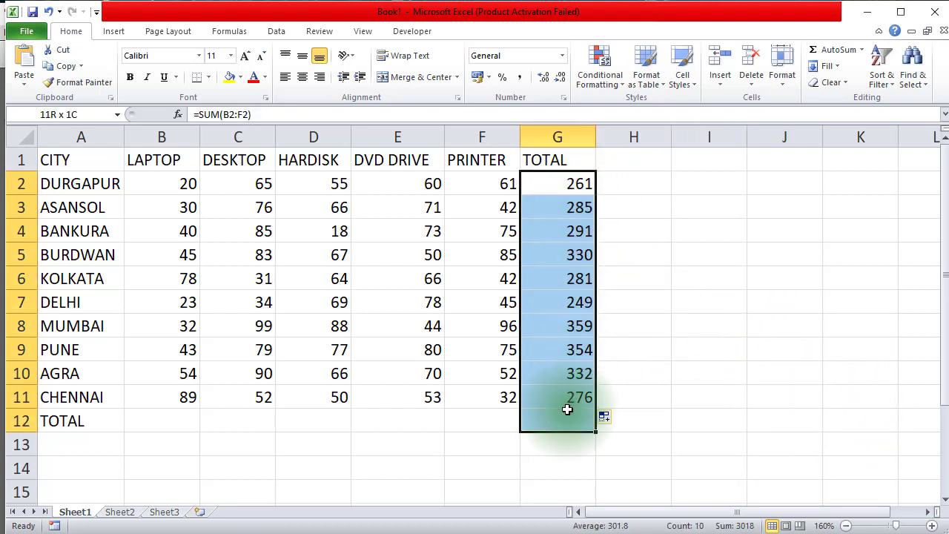
pyautogui.press('Delete')
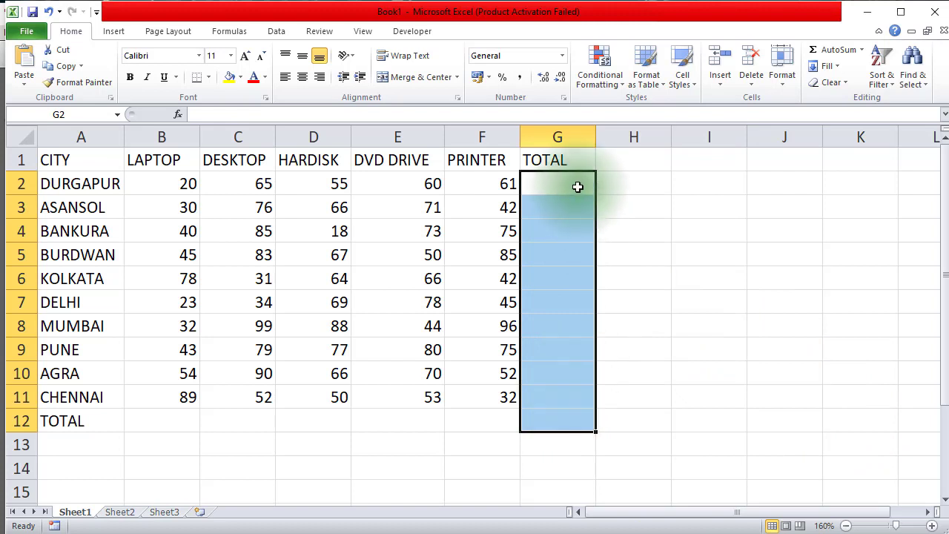
pyautogui.click(575, 185)
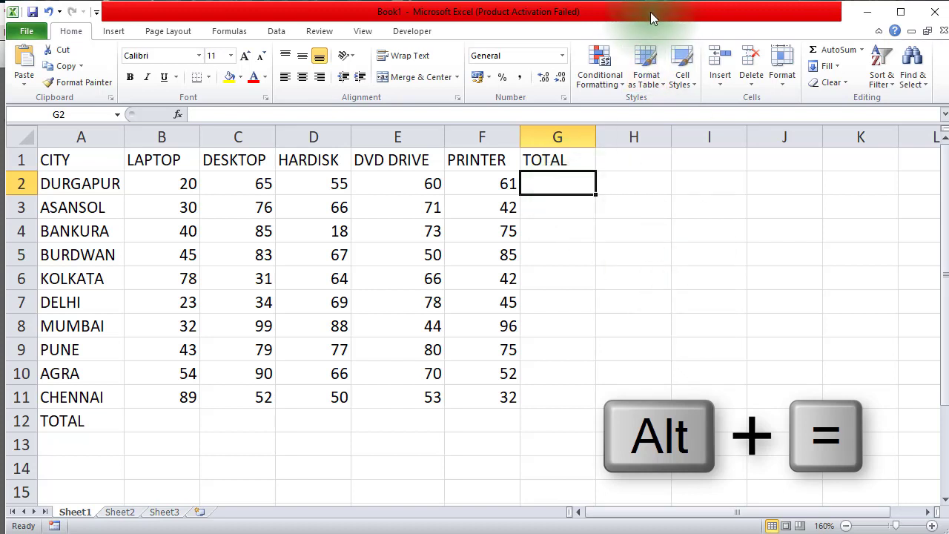
# - Enter =SUM(B2:F2) in G2 with Alt+=, then delete it again
pyautogui.hotkey('alt', '=')
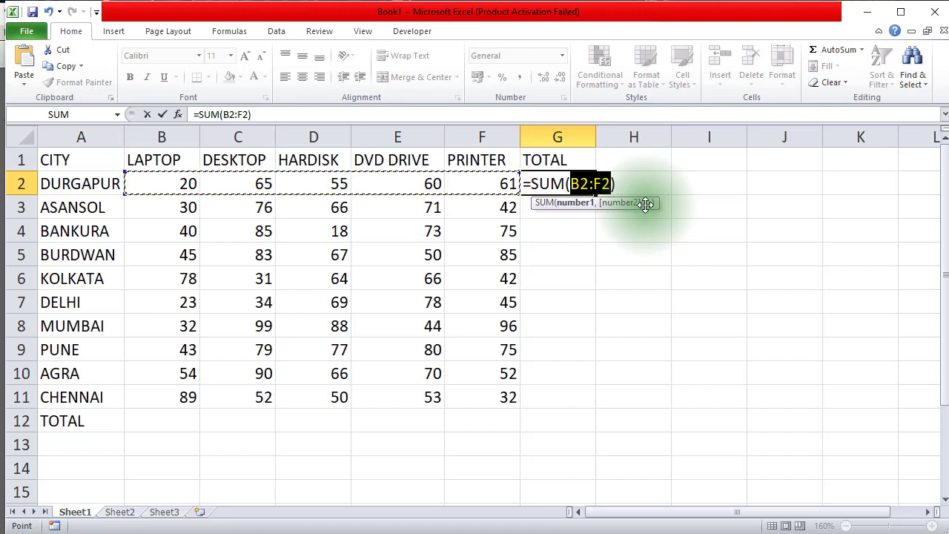
pyautogui.press('Return')
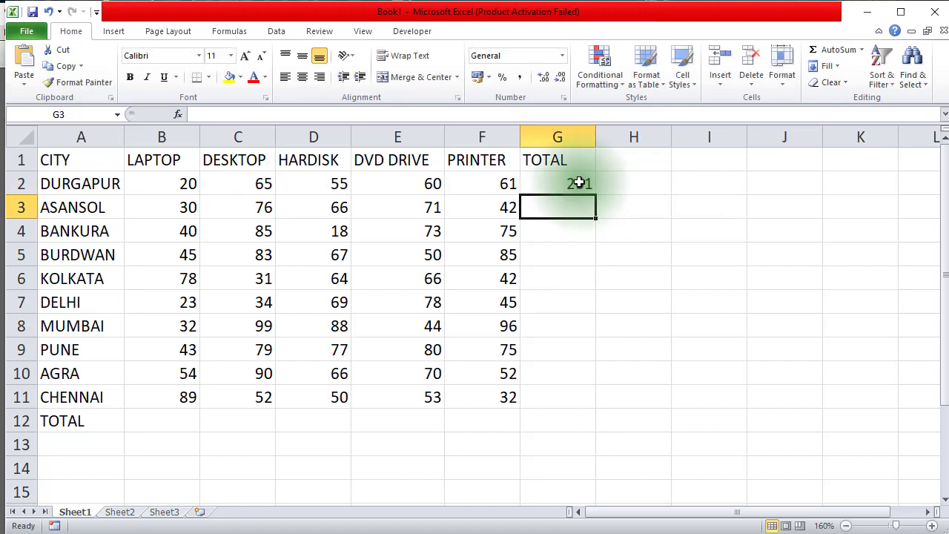
pyautogui.click(577, 181)
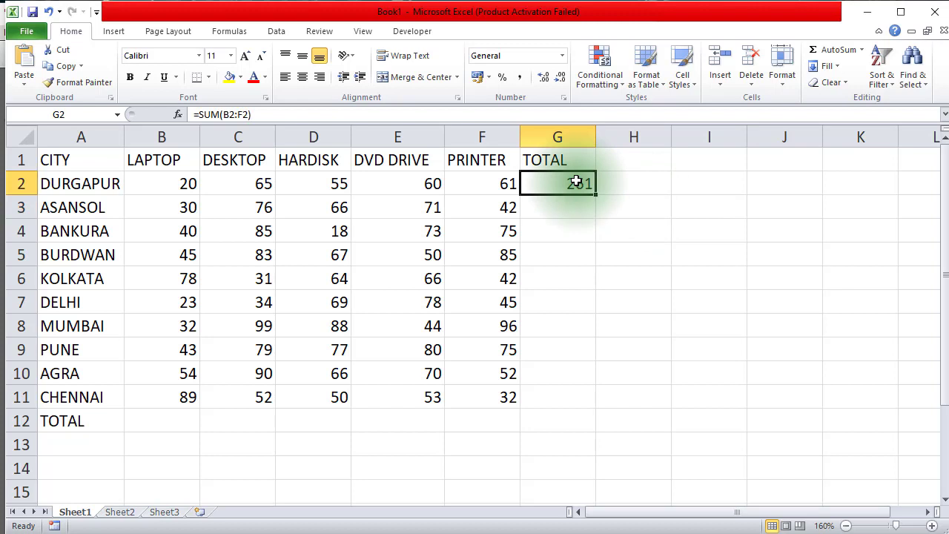
pyautogui.press('Delete')
pyautogui.write('=SUM')
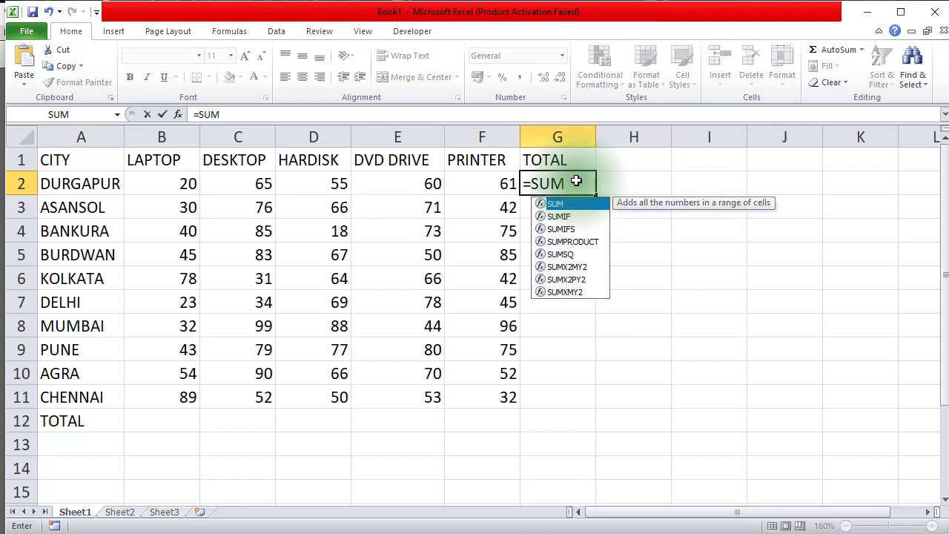
pyautogui.write('(')
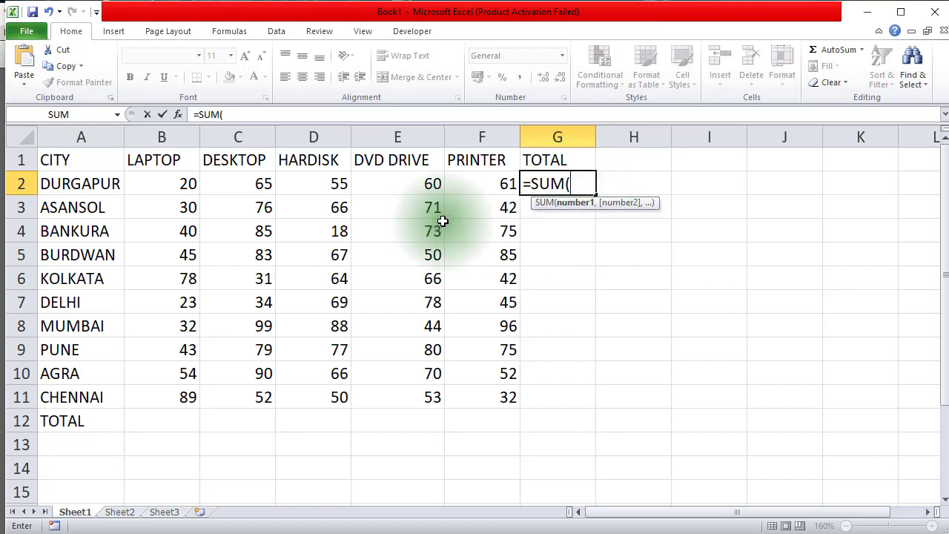
pyautogui.moveTo(168, 183); pyautogui.dragTo(487, 186)
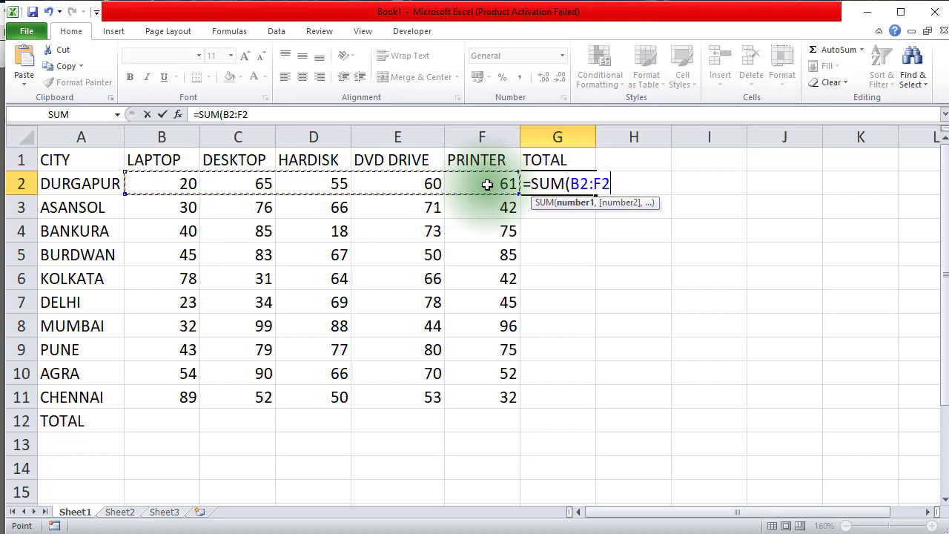
pyautogui.write(')')
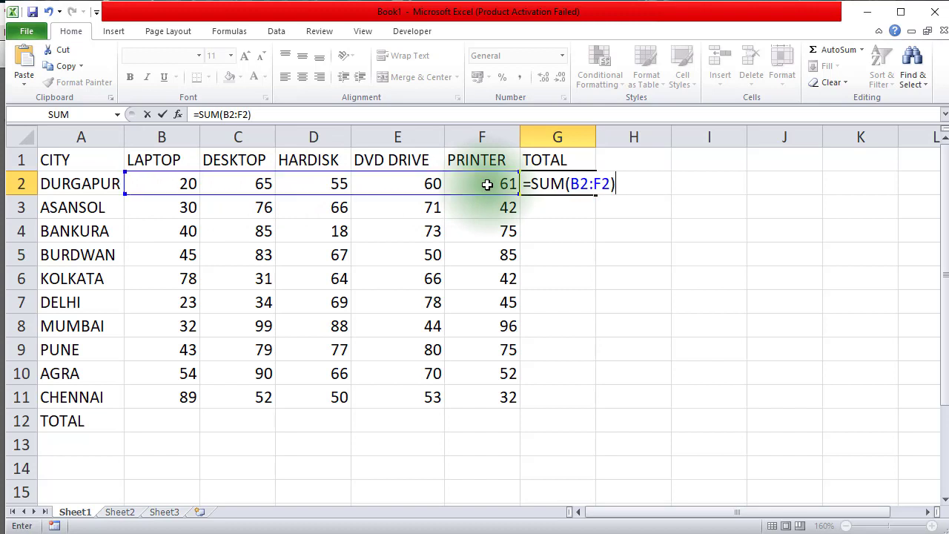
pyautogui.press('Return')
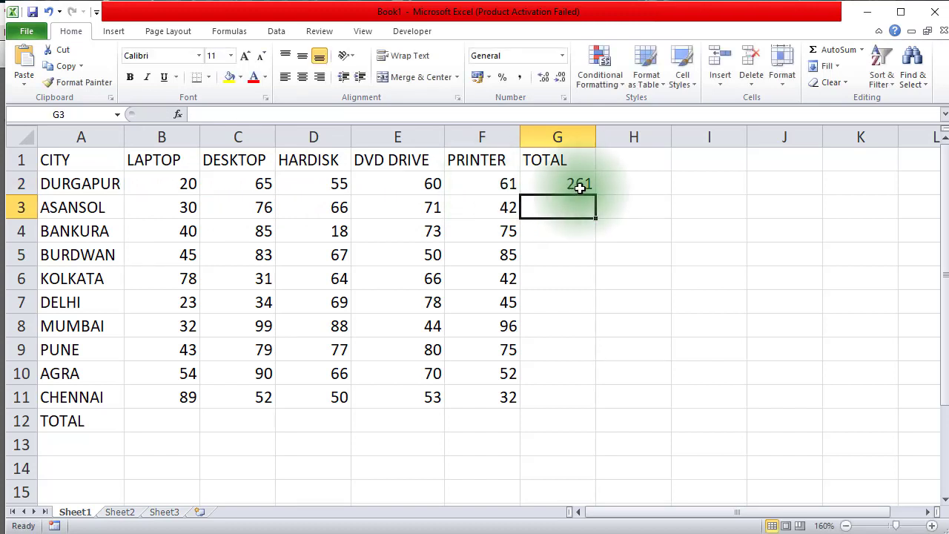
pyautogui.click(578, 187)
pyautogui.moveTo(597, 197); pyautogui.dragTo(604, 407)
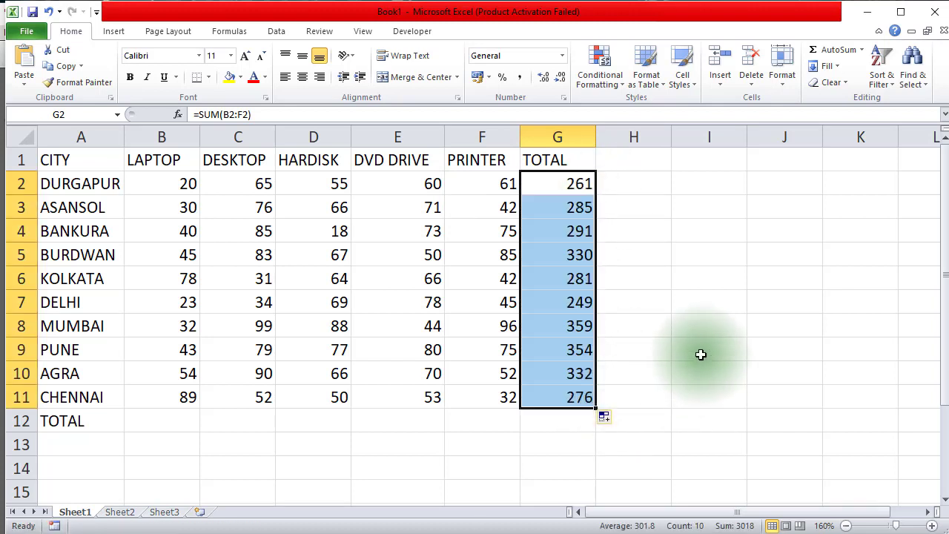
pyautogui.press('Delete')
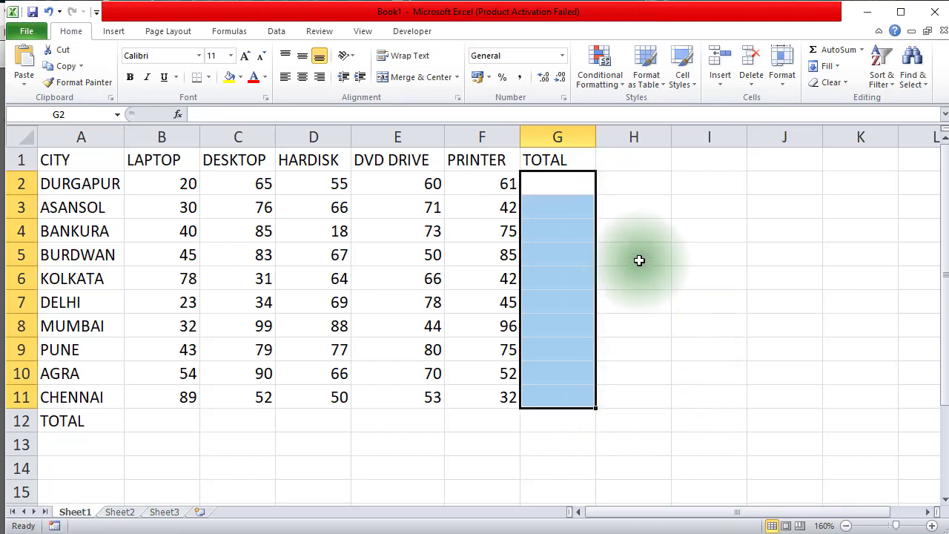
pyautogui.click(640, 260)
# - Build Durgapur's total in G2 as =(B2+C2+D2+E2+F2), giving 261
pyautogui.click(565, 184)
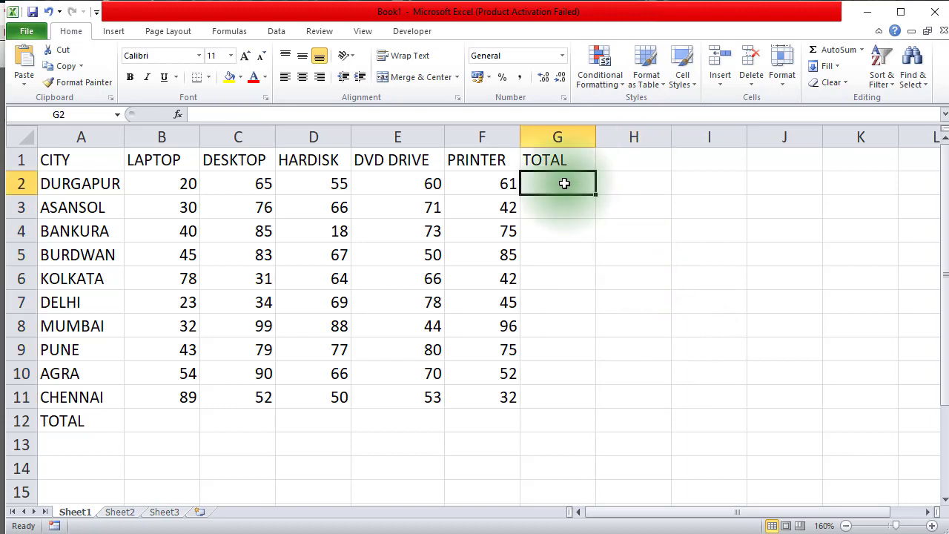
pyautogui.write('=(')
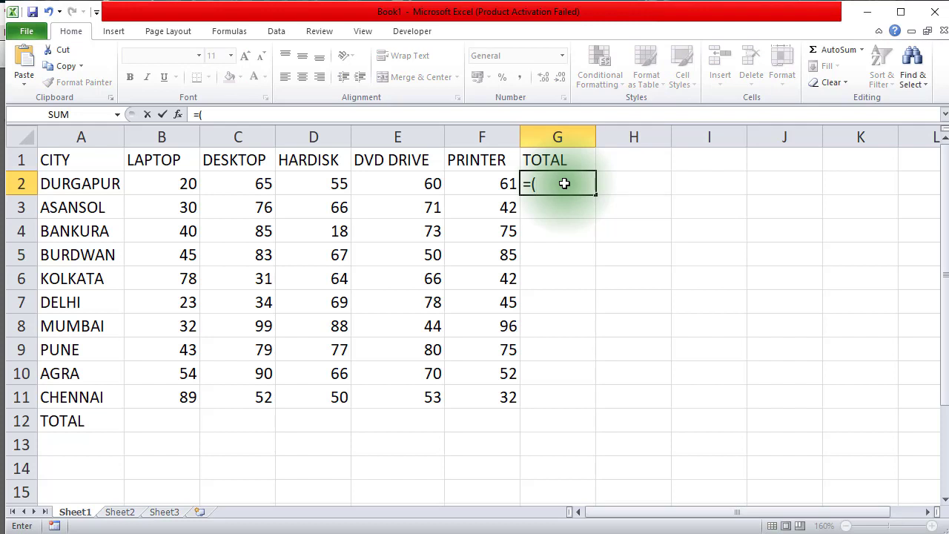
pyautogui.click(181, 182)
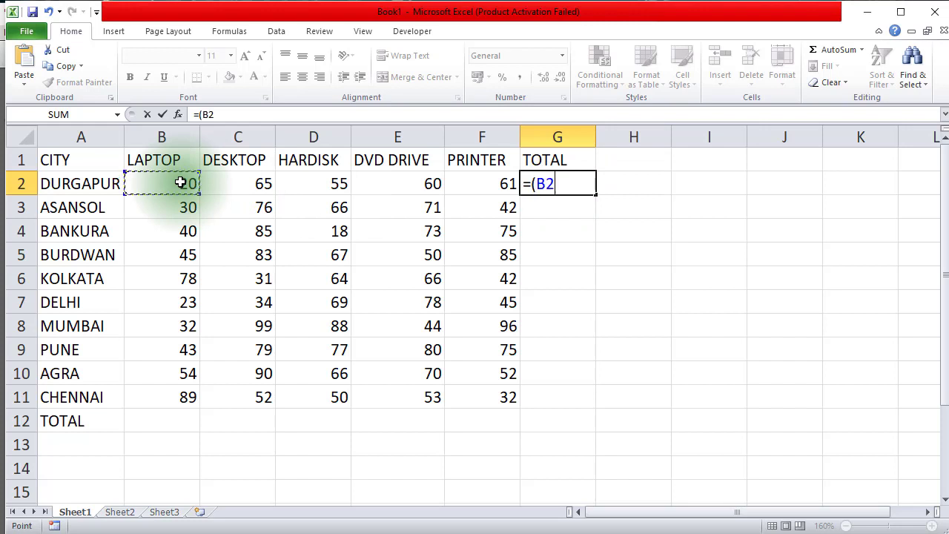
pyautogui.write('+')
pyautogui.click(214, 190)
pyautogui.write('+')
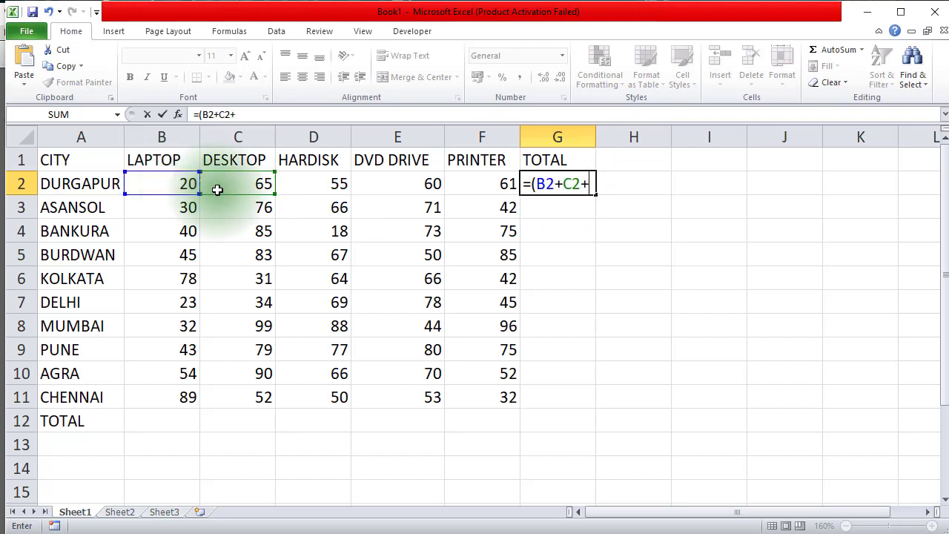
pyautogui.click(293, 187)
pyautogui.write('+')
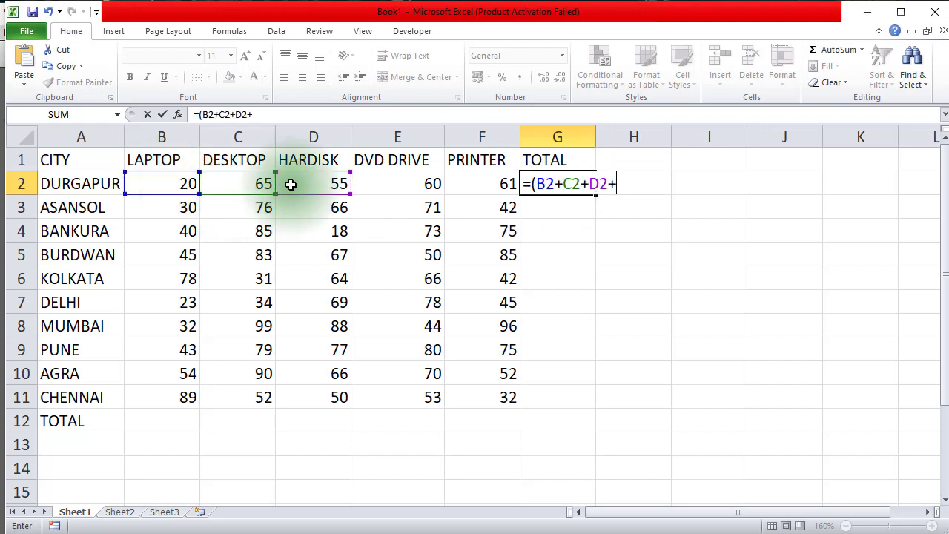
pyautogui.click(372, 187)
pyautogui.write('+')
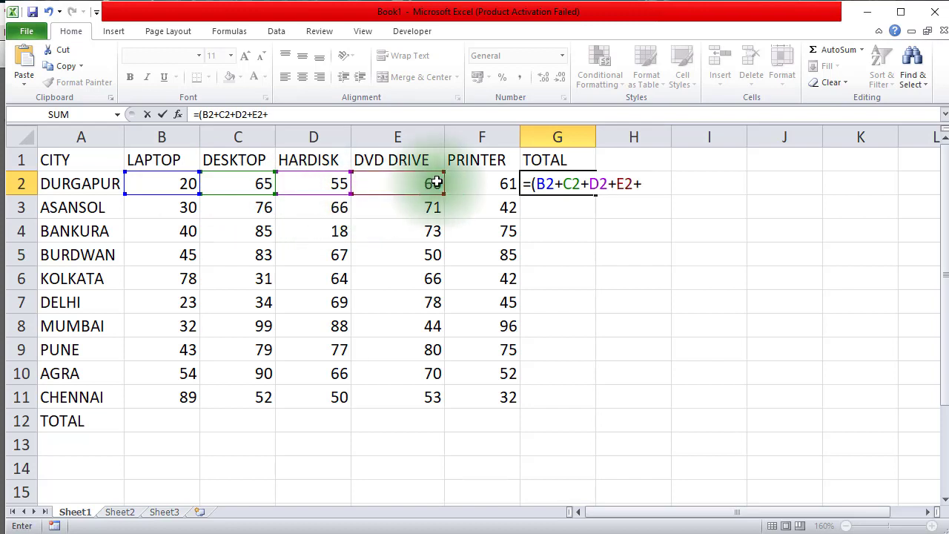
pyautogui.click(460, 180)
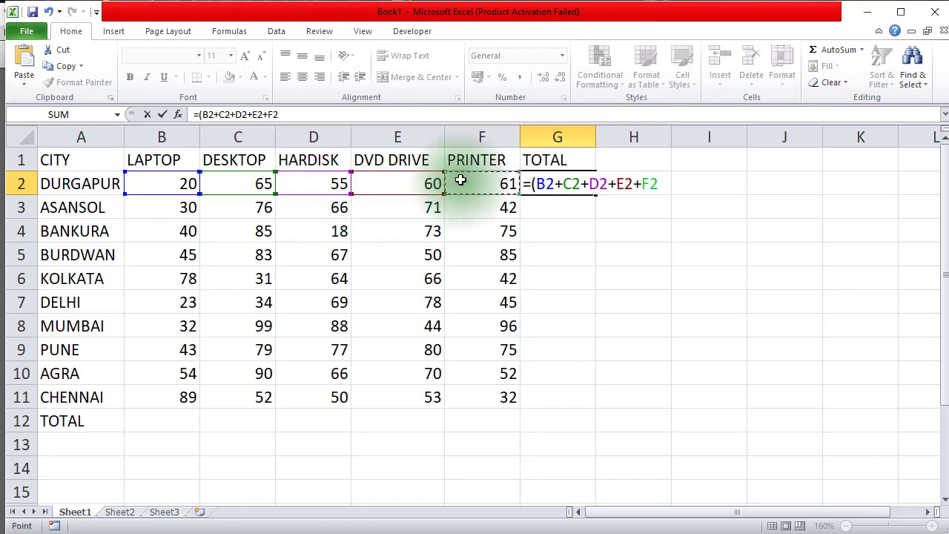
pyautogui.write(')')
pyautogui.press('Return')
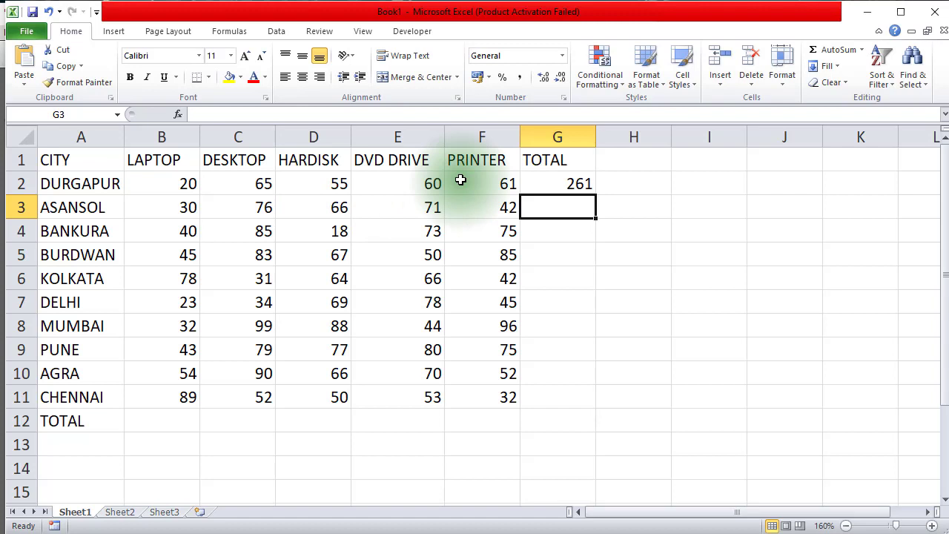
# - Fill the G2 formula down through G11, ending at Chennai's 276
pyautogui.click(548, 181)
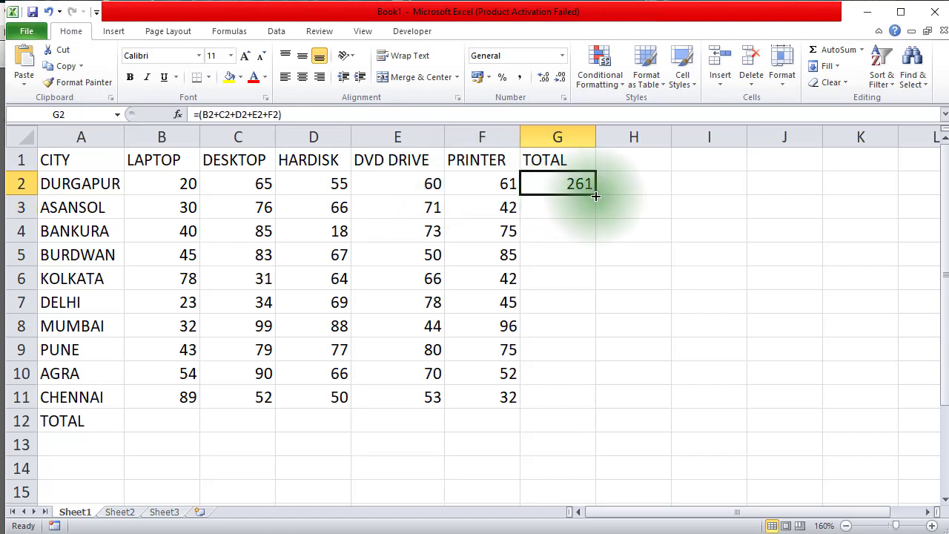
pyautogui.doubleClick(596, 196)
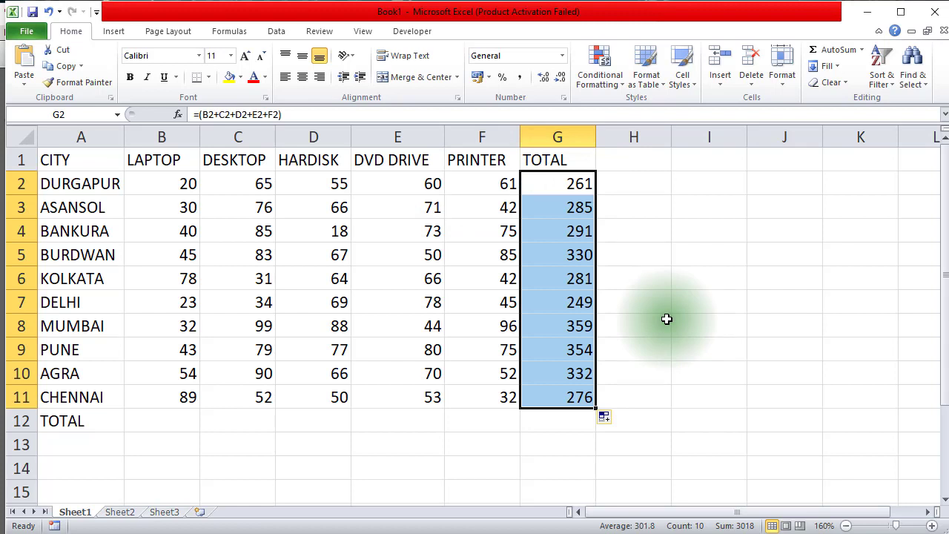
pyautogui.click(169, 420)
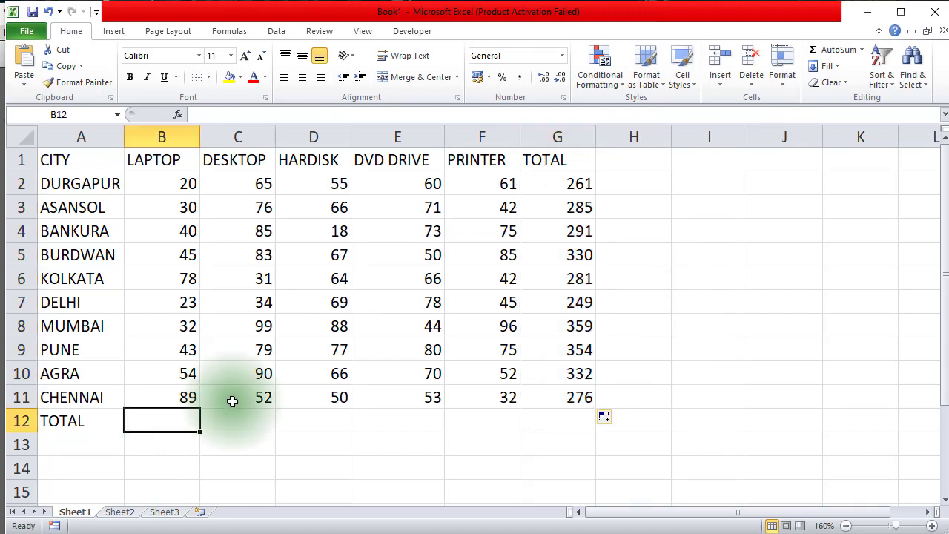
# - Sum the LAPTOP column in B12 and copy it to F12: 454, 694, 620, 645, 605
pyautogui.hotkey('alt', '=')
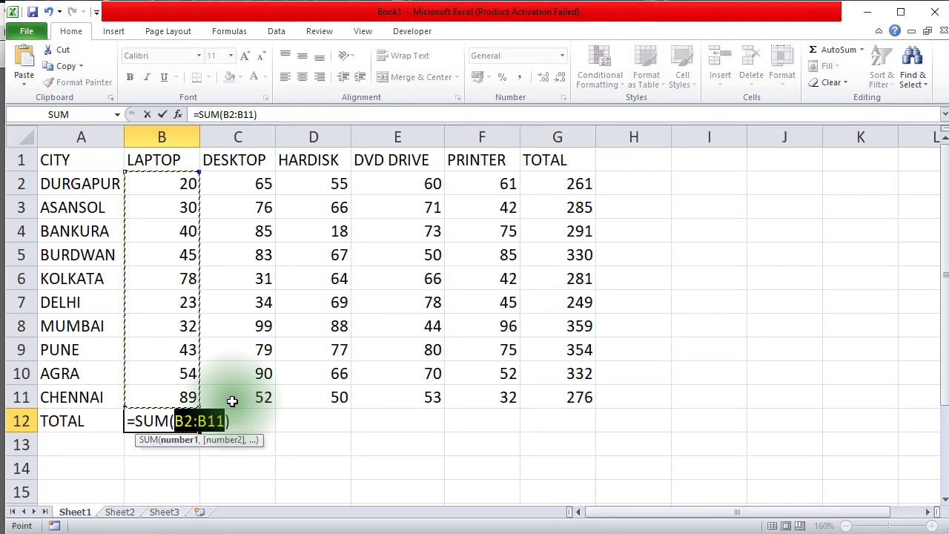
pyautogui.press('Return')
pyautogui.click(182, 418)
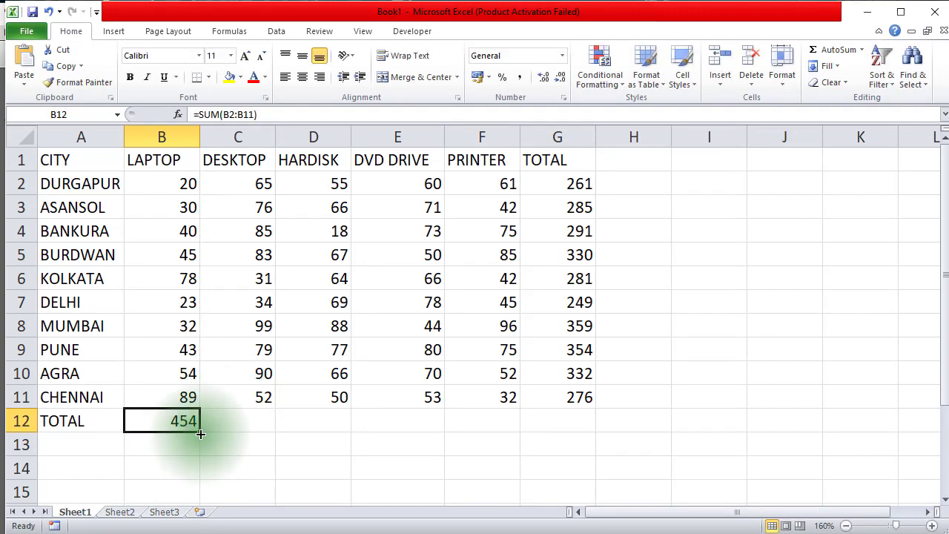
pyautogui.moveTo(200, 434); pyautogui.dragTo(519, 434)
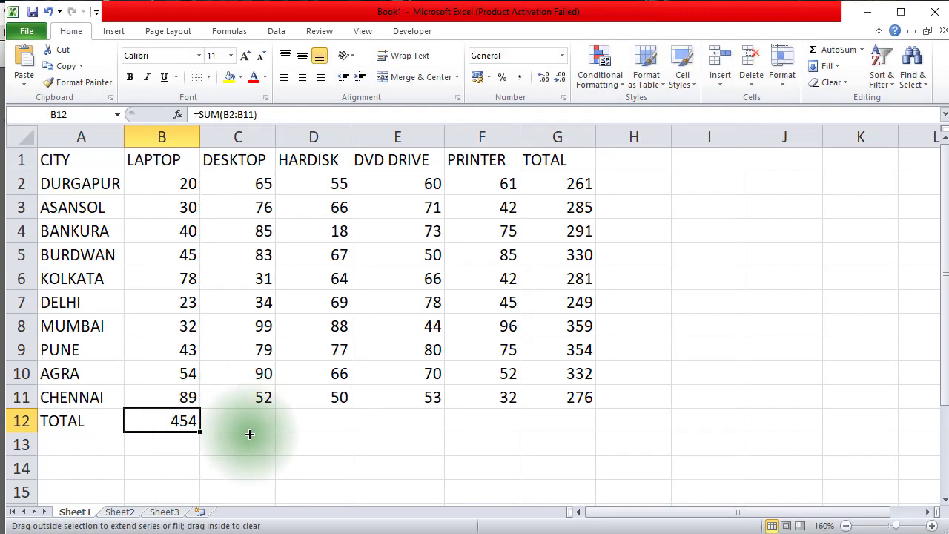
pyautogui.click(654, 390)
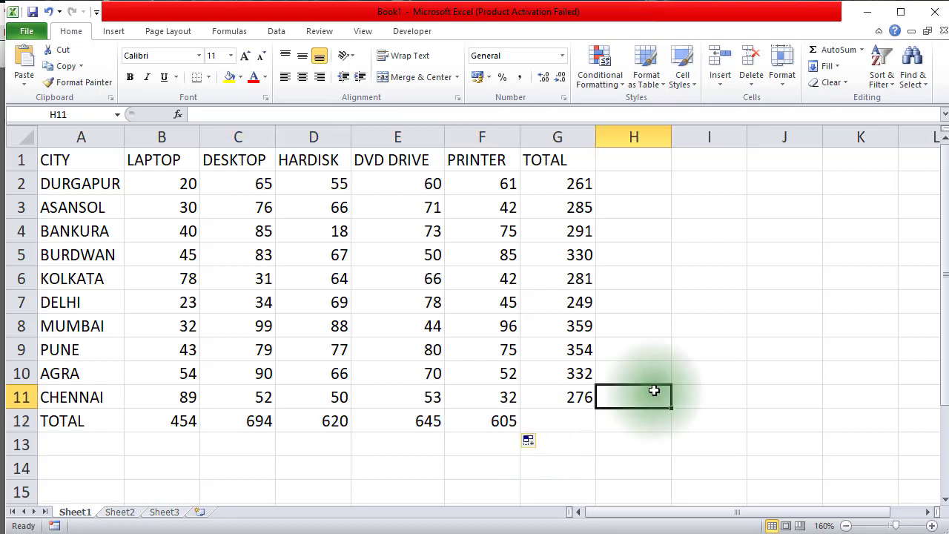
pyautogui.moveTo(557, 185); pyautogui.dragTo(559, 397)
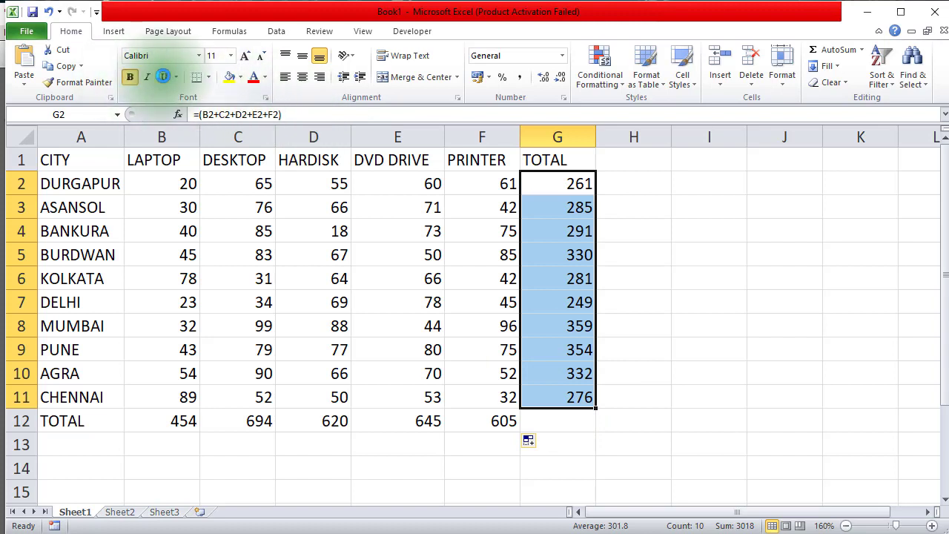
# - Make the G2:G11 city totals and the B12:F12 product totals bold red
pyautogui.click(254, 76)
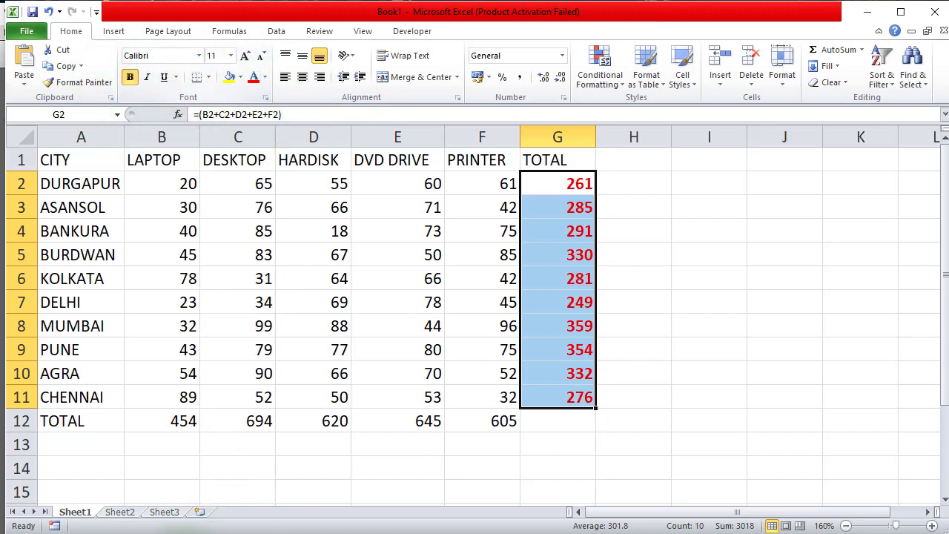
pyautogui.moveTo(174, 420); pyautogui.dragTo(493, 421)
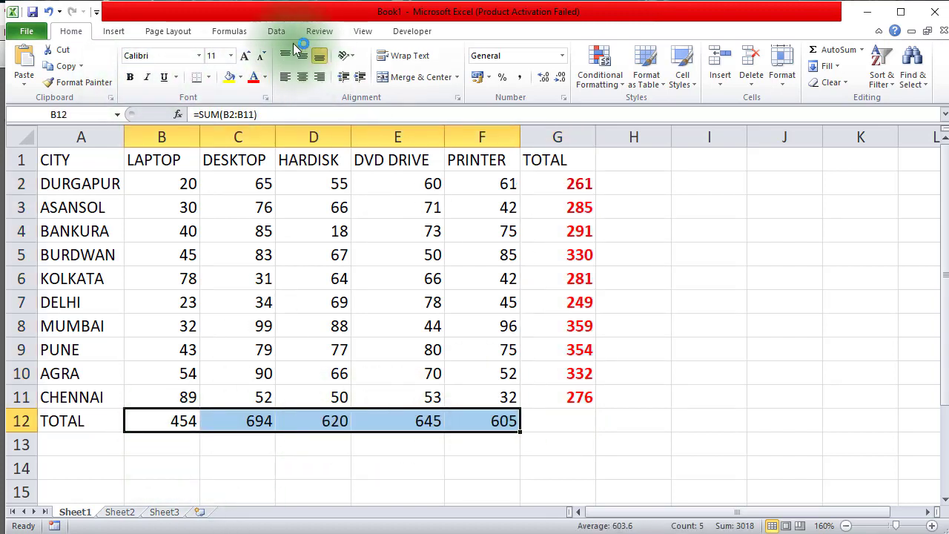
pyautogui.click(254, 76)
pyautogui.click(130, 76)
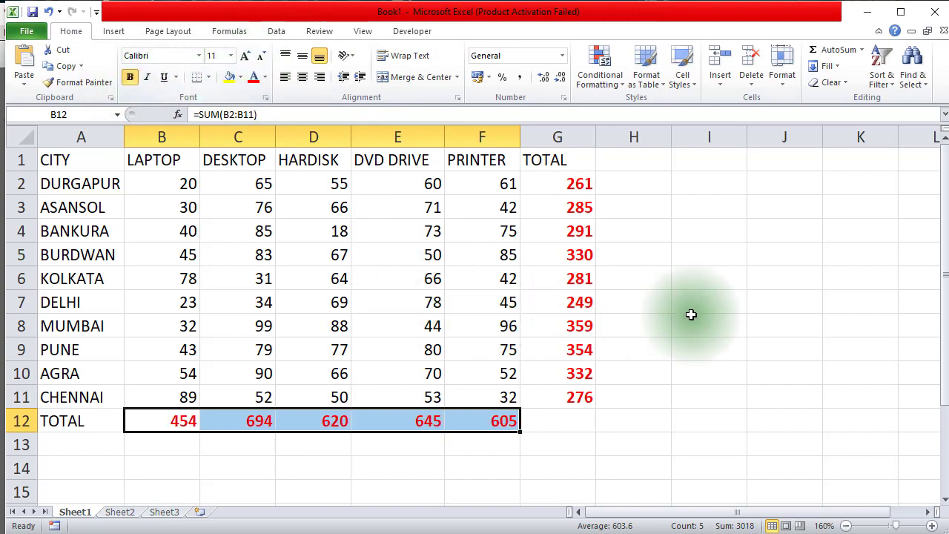
pyautogui.click(776, 323)
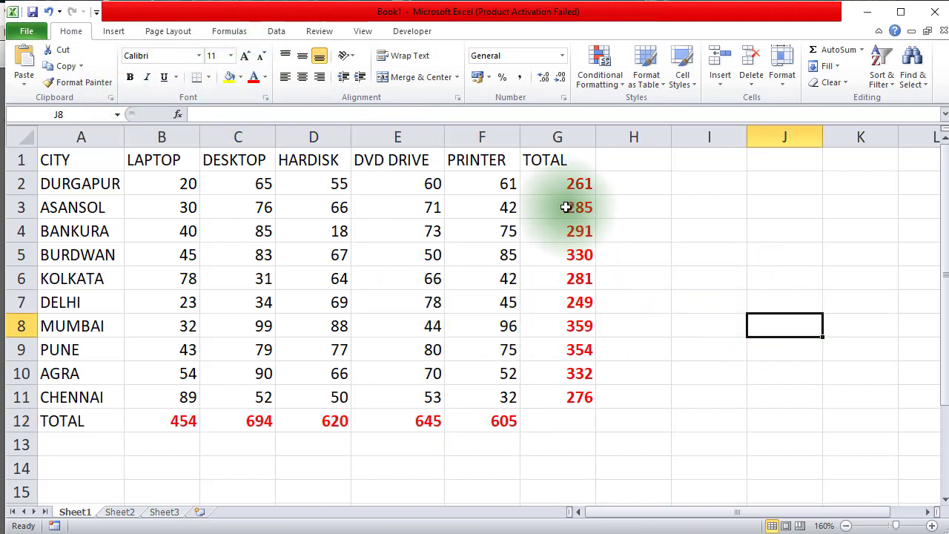
pyautogui.moveTo(579, 184); pyautogui.dragTo(581, 395)
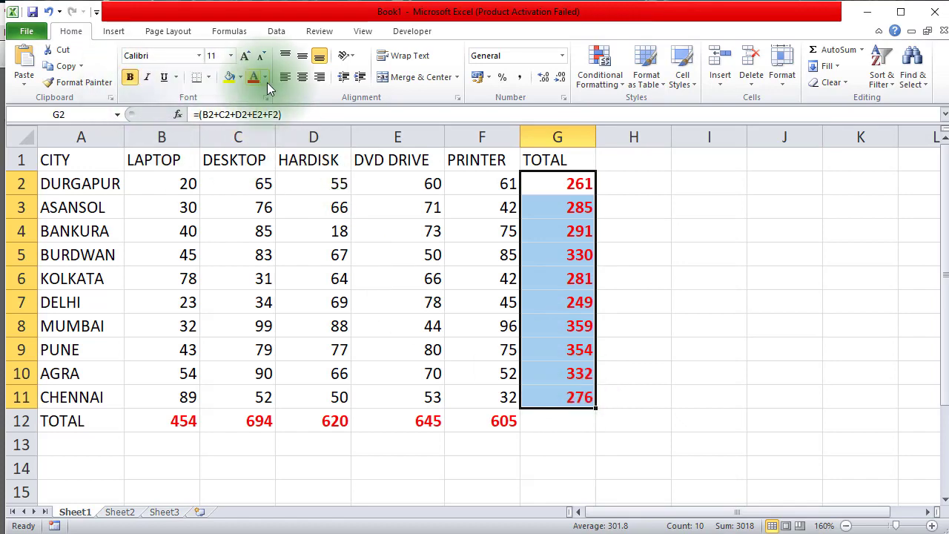
pyautogui.click(787, 301)
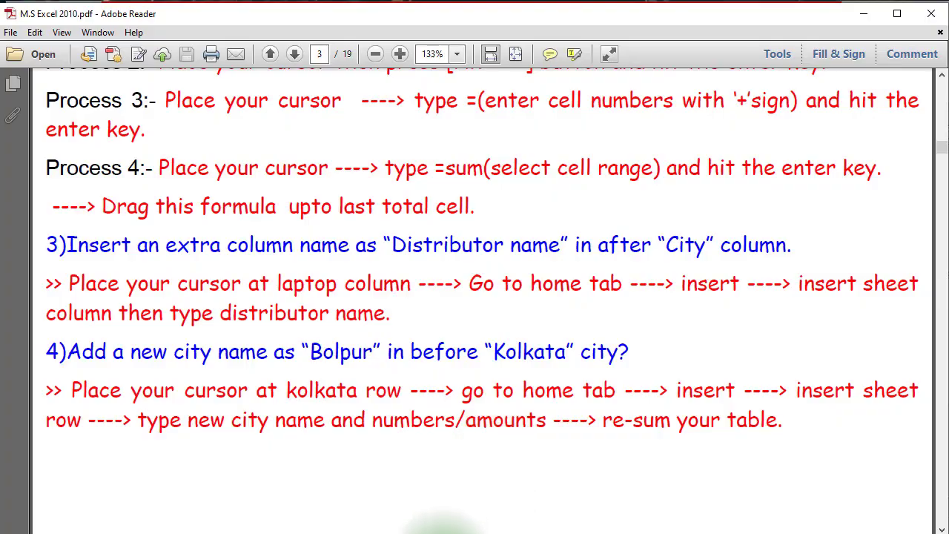
pyautogui.click(445, 532)
pyautogui.click(95, 159)
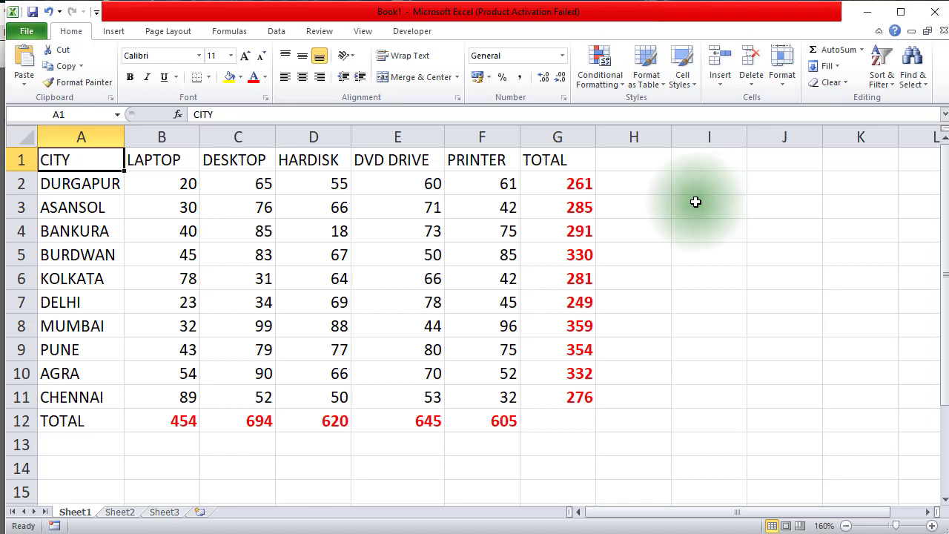
pyautogui.click(149, 160)
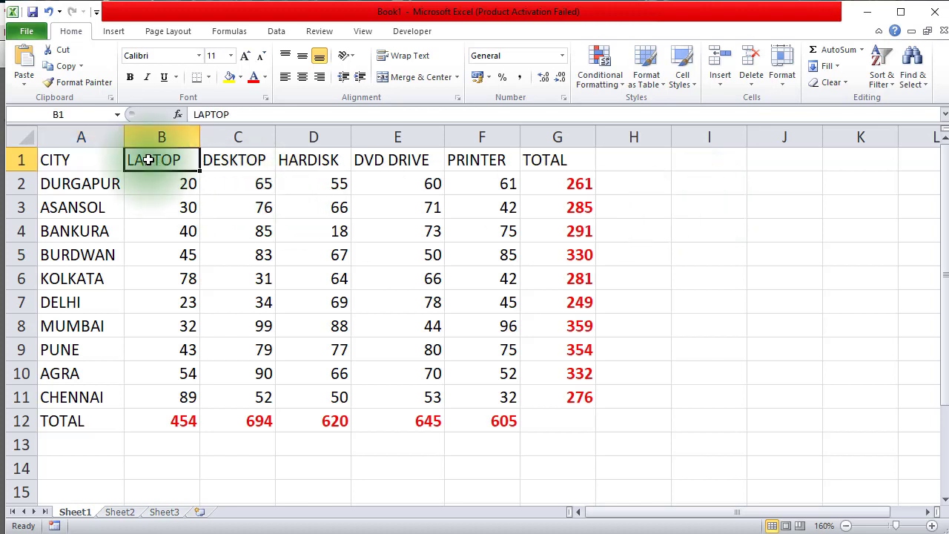
pyautogui.click(111, 158)
pyautogui.click(185, 160)
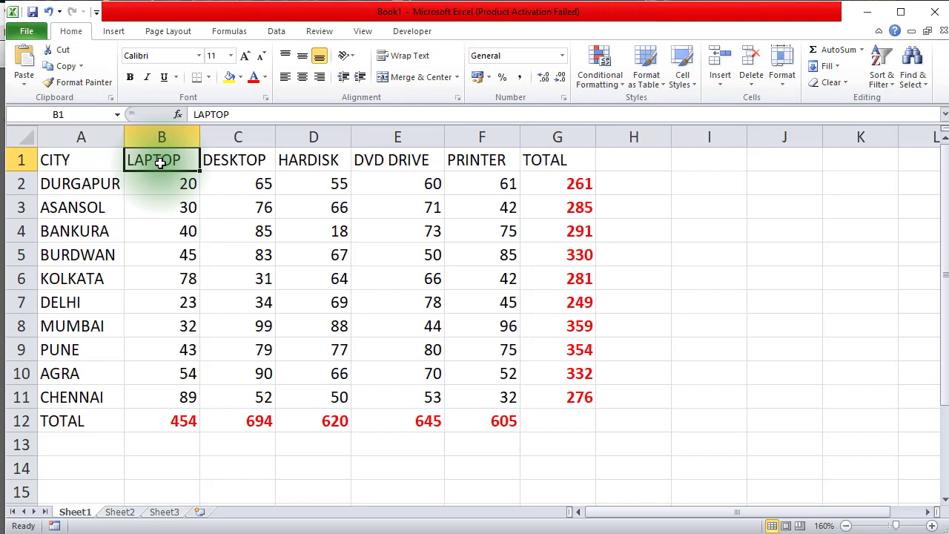
pyautogui.click(184, 346)
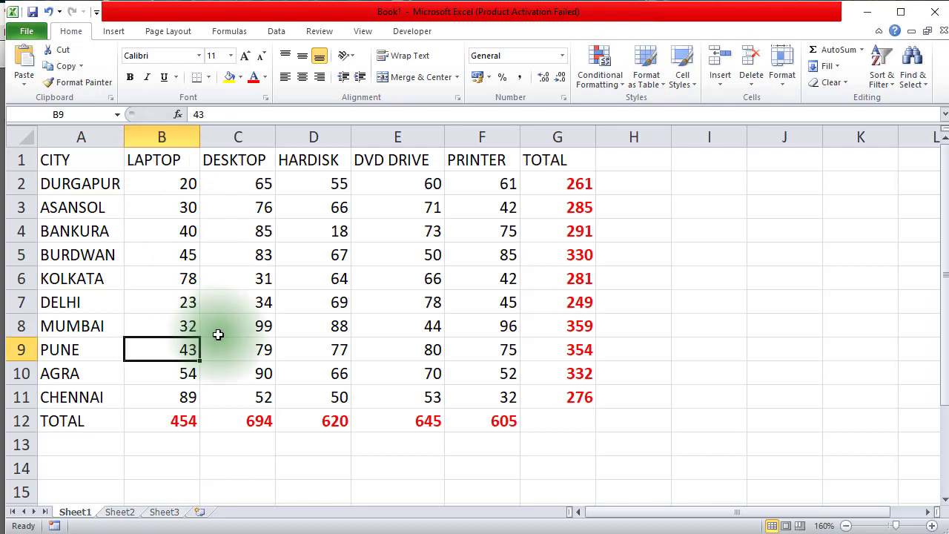
pyautogui.click(67, 160)
pyautogui.click(133, 159)
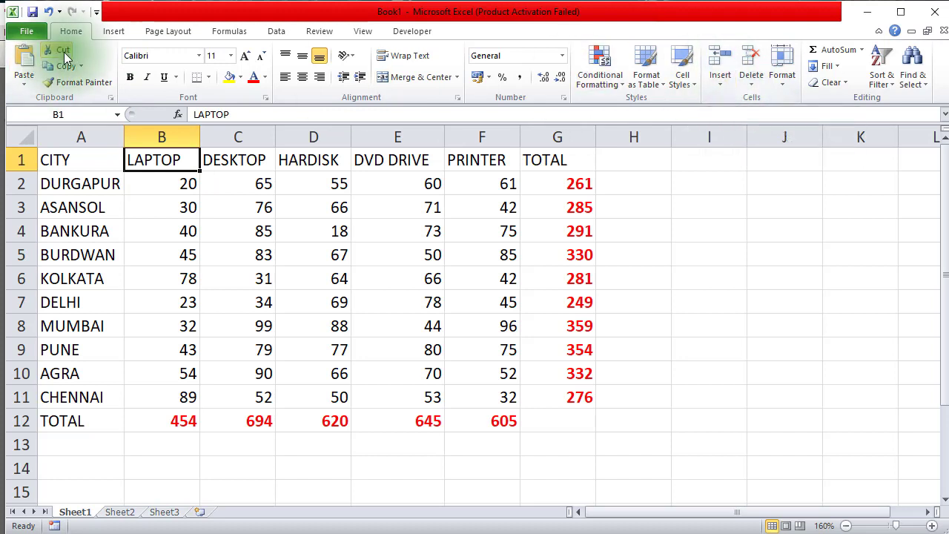
pyautogui.click(727, 82)
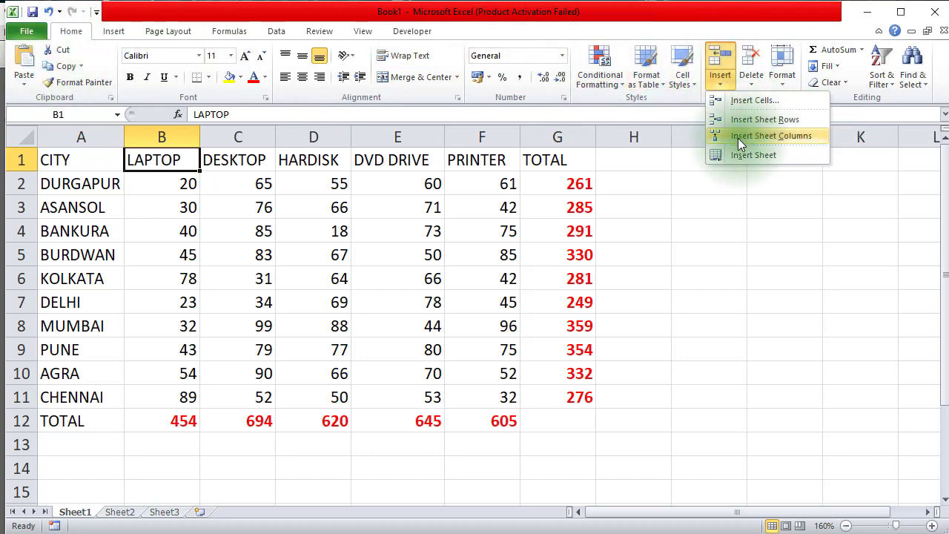
pyautogui.click(804, 135)
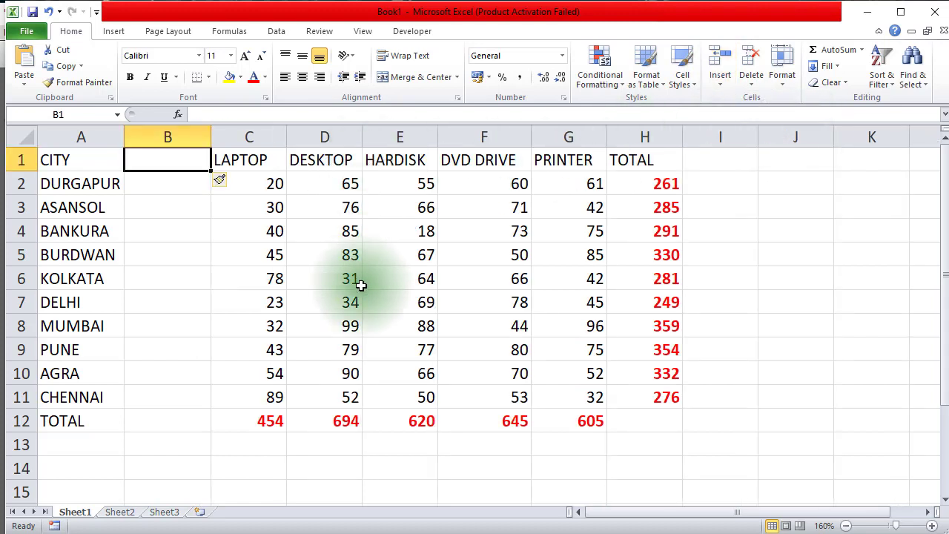
pyautogui.hotkey('ctrl', 'z')
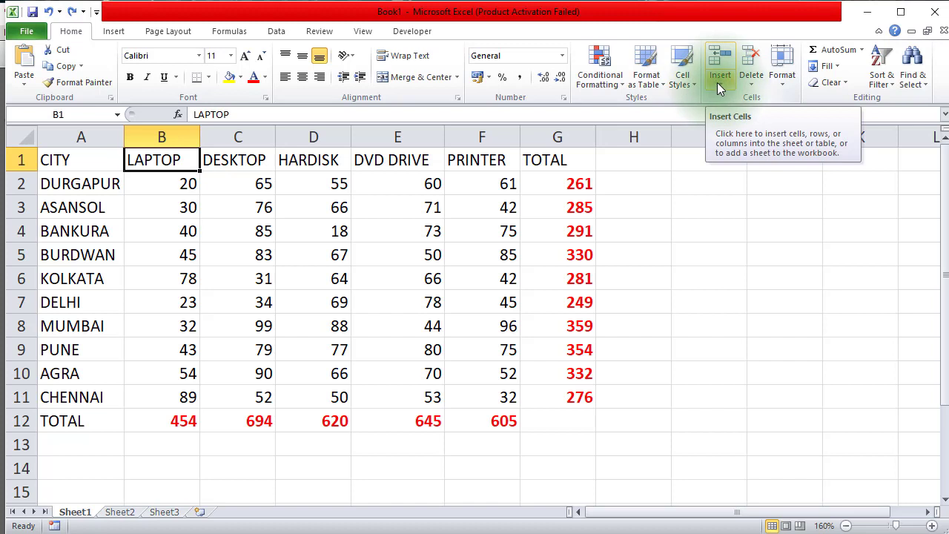
# - Insert a blank column B between CITY and LAPTOP
pyautogui.rightClick(162, 137)
pyautogui.click(198, 234)
pyautogui.click(887, 305)
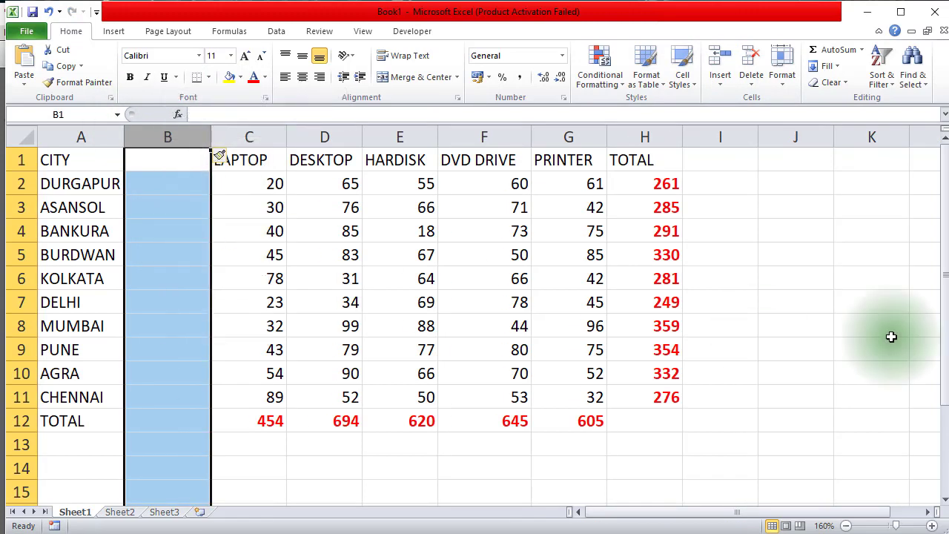
# - Enter the heading DISTRIBUTOR NAME in cell B1
pyautogui.click(153, 162)
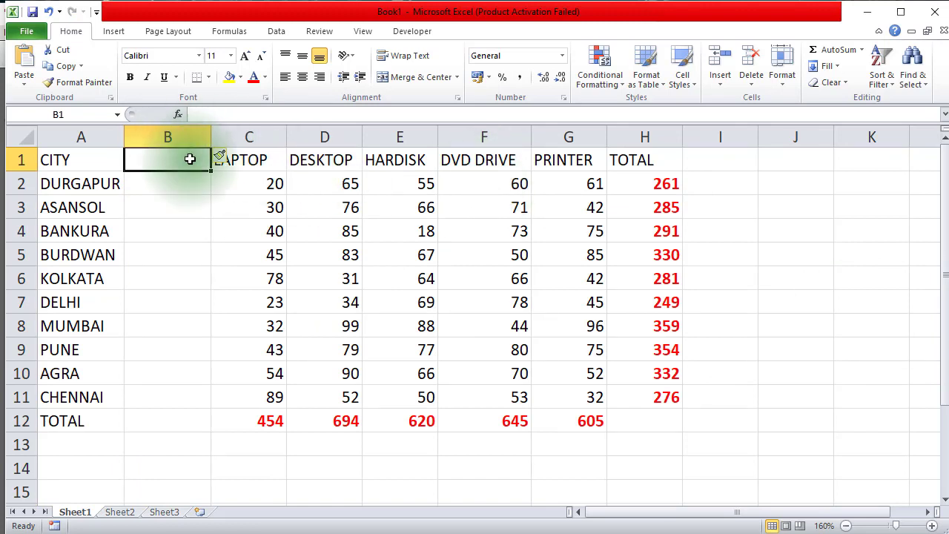
pyautogui.write('DISTR')
pyautogui.press('BackSpace')
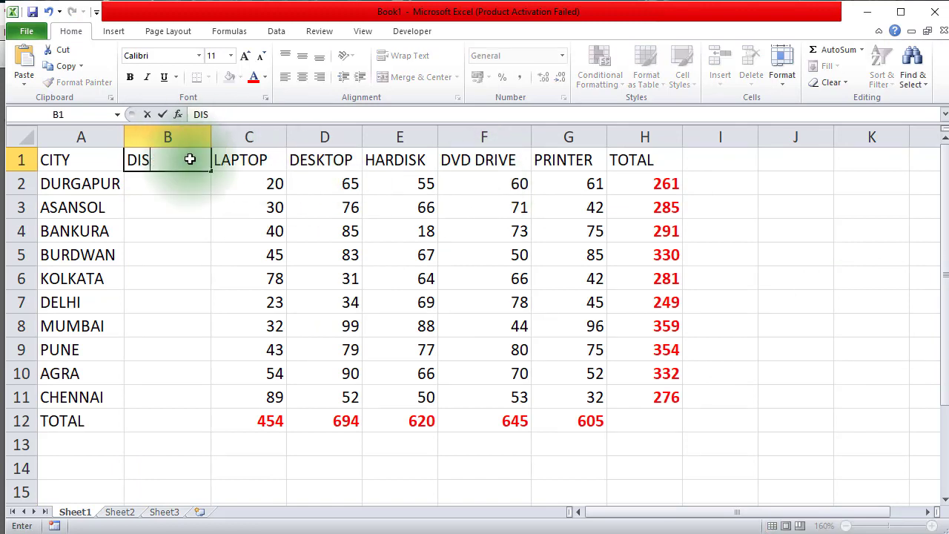
pyautogui.write('TRIBUTOR')
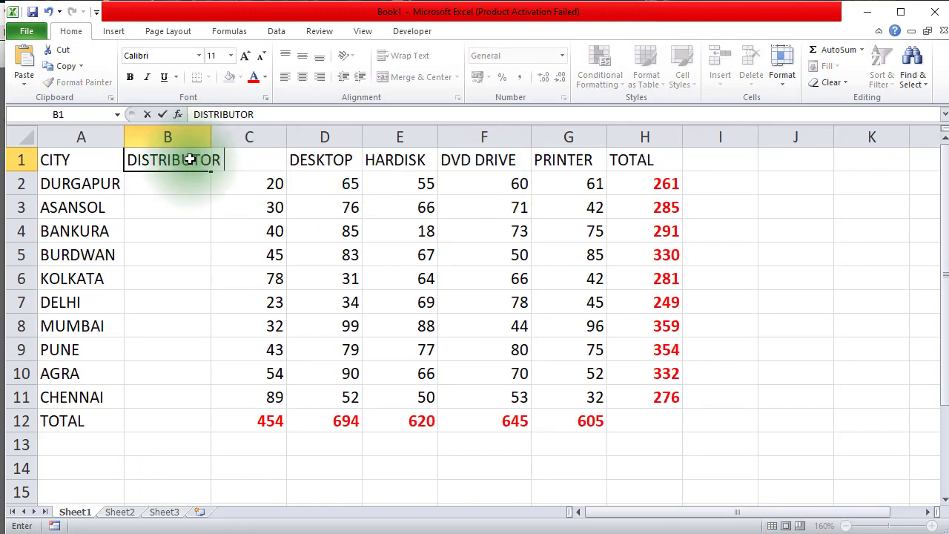
pyautogui.write(' NAME')
pyautogui.press('Return')
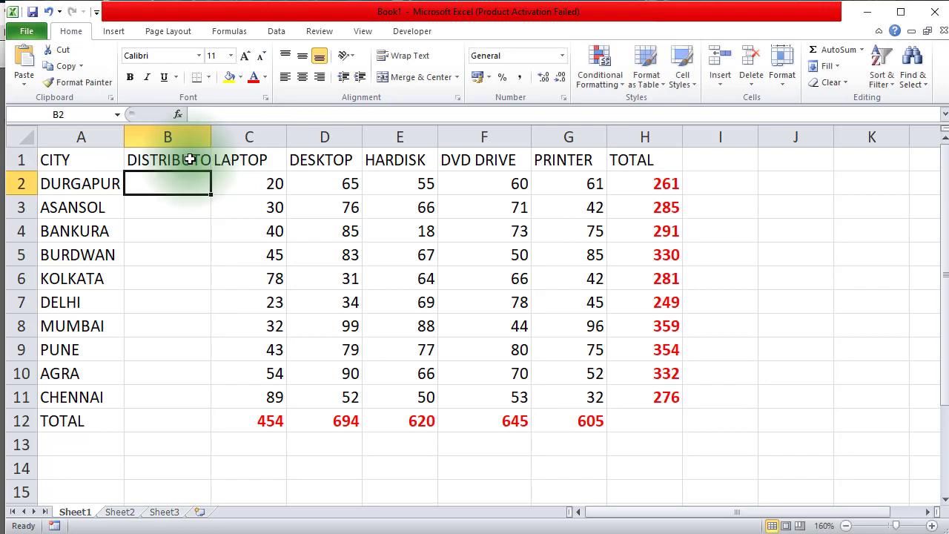
pyautogui.click(190, 159)
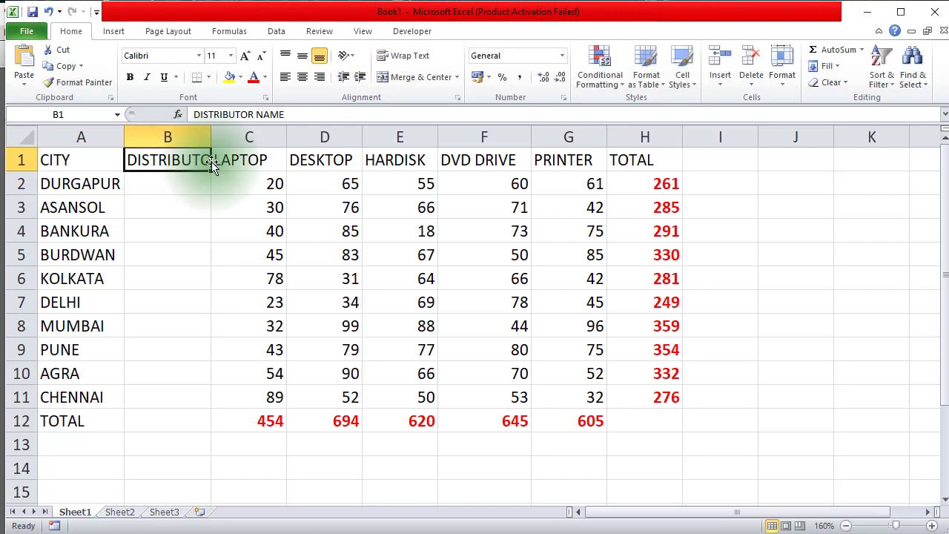
pyautogui.click(196, 187)
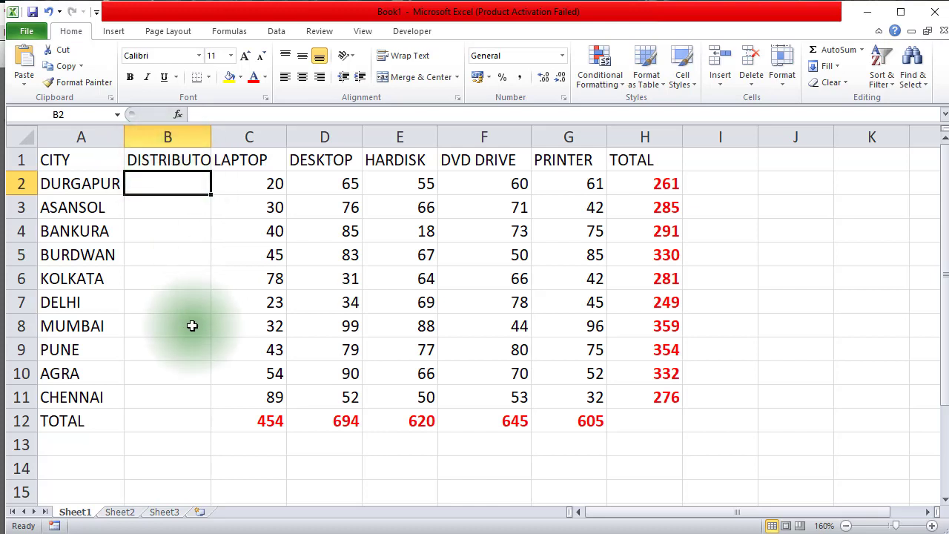
# - Resize column B and AutoFit it to the distributor names in B2:B11
pyautogui.click(162, 161)
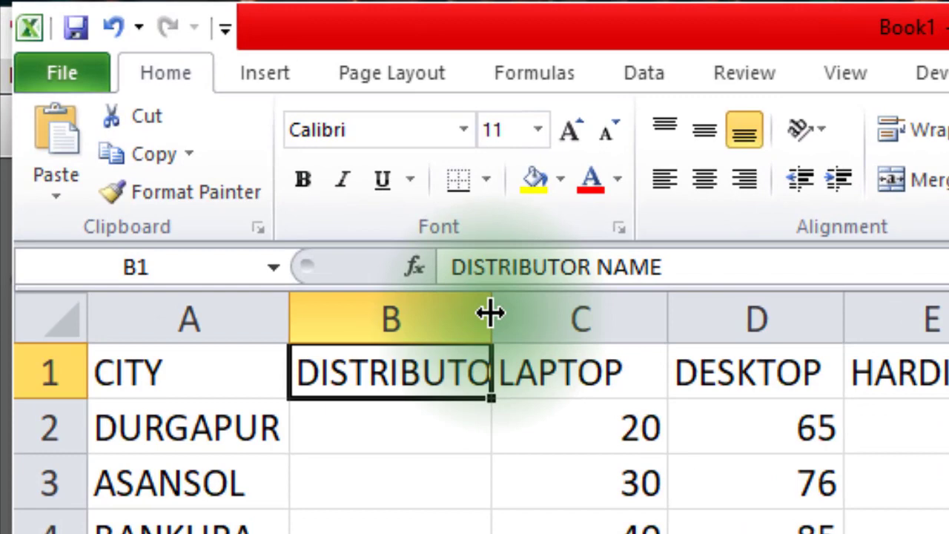
pyautogui.doubleClick(491, 313)
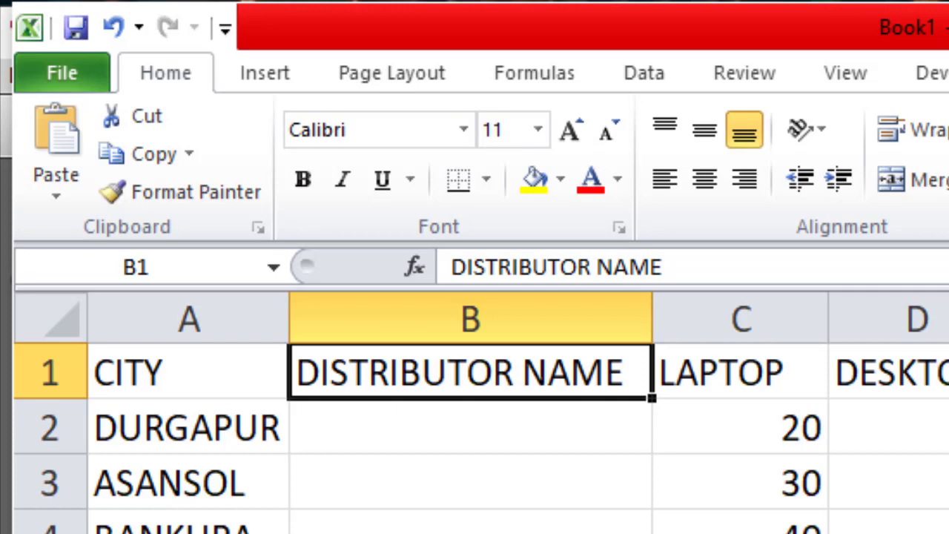
pyautogui.moveTo(652, 312)
pyautogui.mouseDown()
pyautogui.moveTo(512, 327)
pyautogui.moveTo(666, 328)
pyautogui.mouseUp()
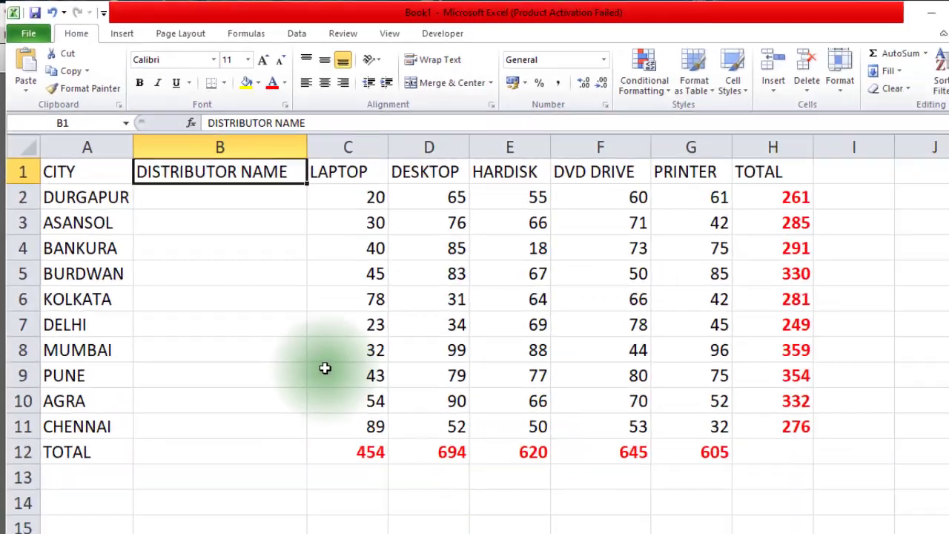
pyautogui.click(183, 181)
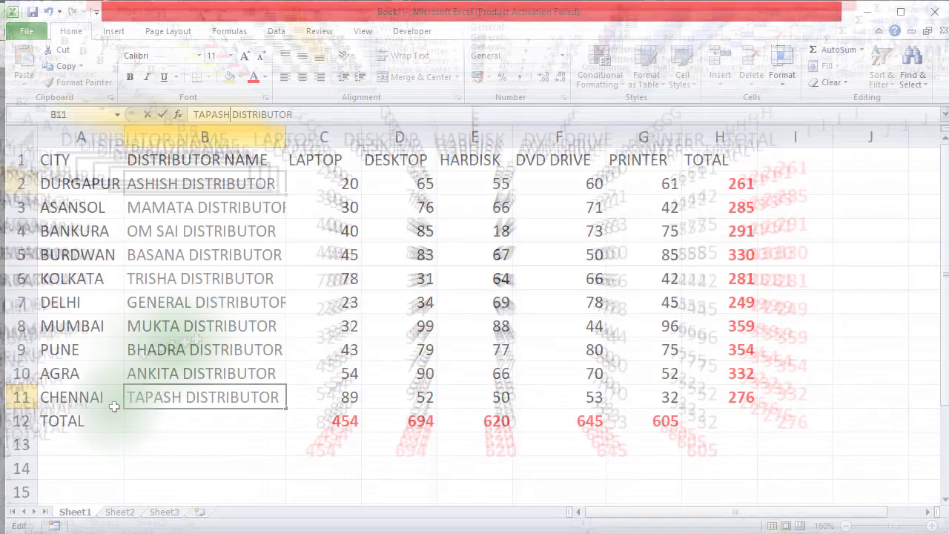
pyautogui.click(258, 438)
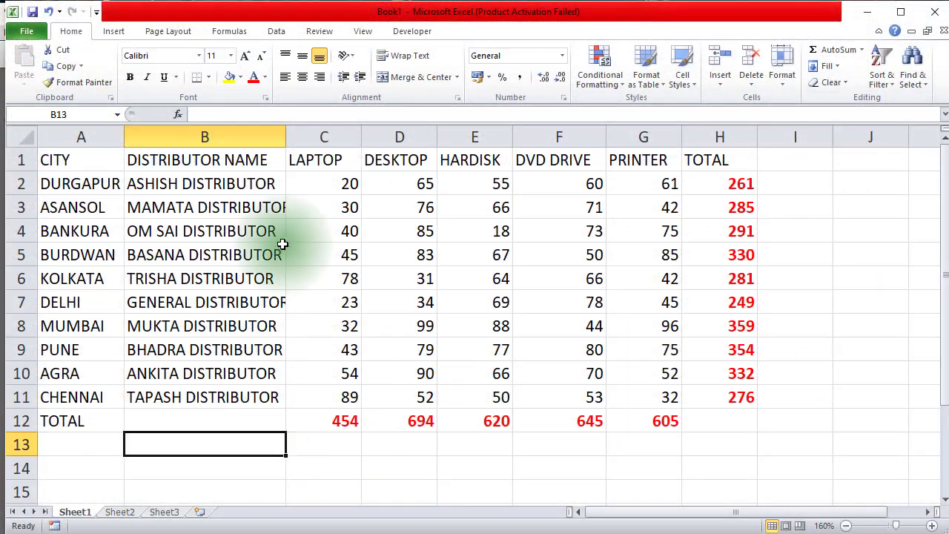
pyautogui.doubleClick(286, 138)
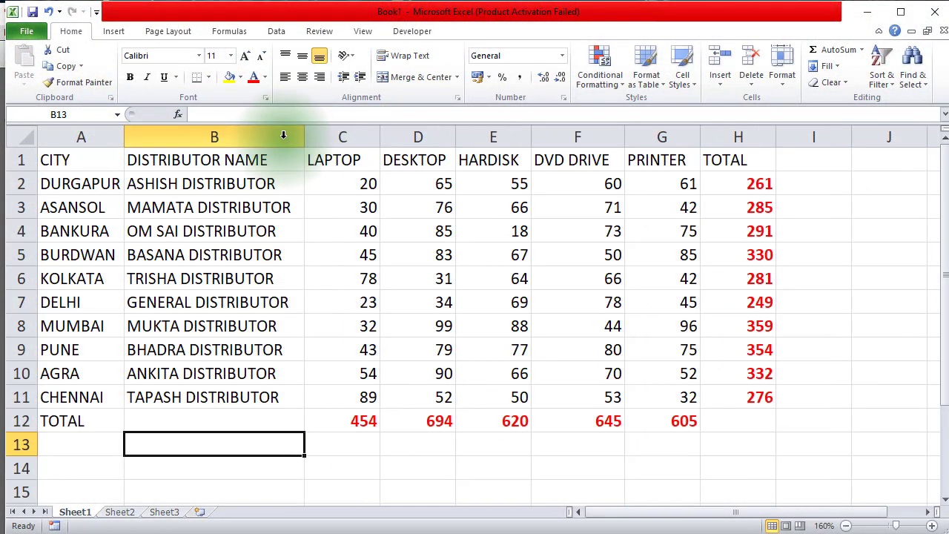
# - Read the PDF task about adding Bolpur before Kolkata, then return to Excel
pyautogui.hotkey('alt', 'Tab')
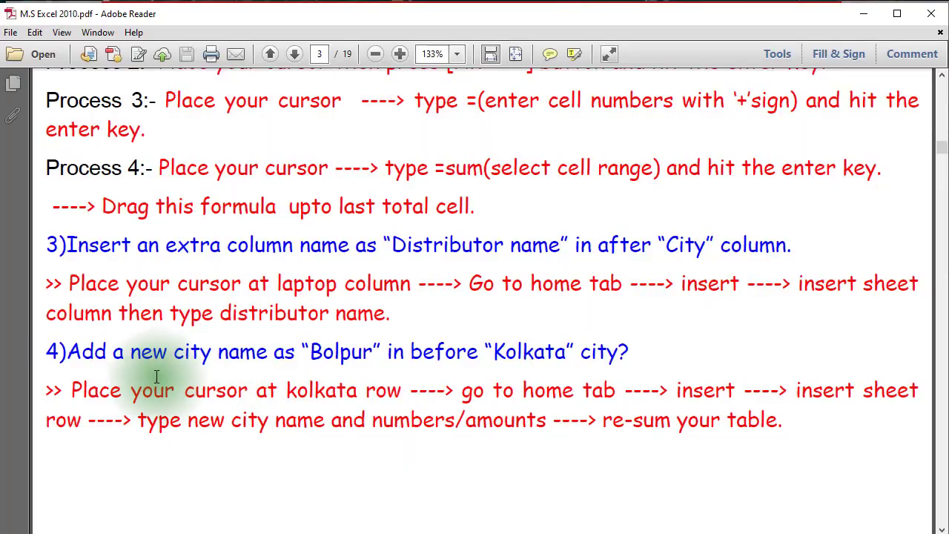
pyautogui.moveTo(68, 354); pyautogui.dragTo(648, 357)
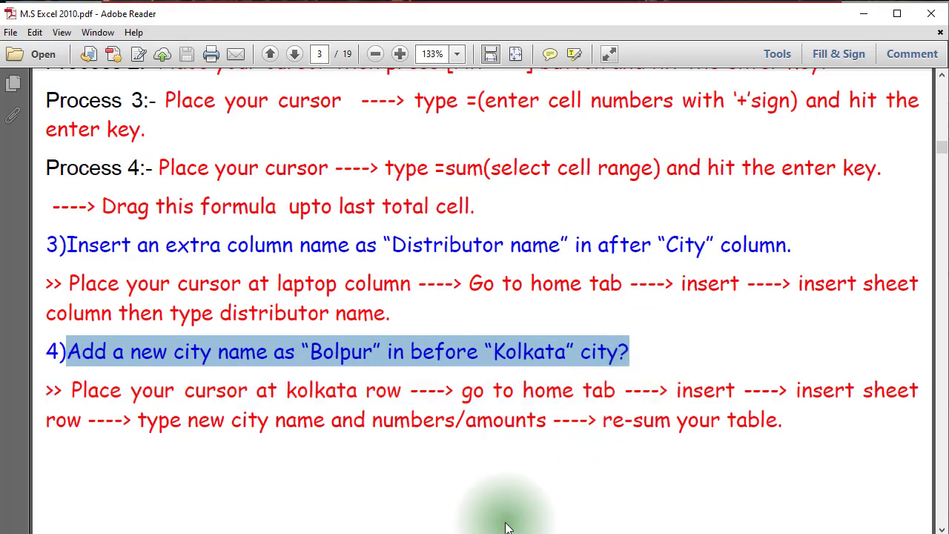
pyautogui.hotkey('alt', 'Tab')
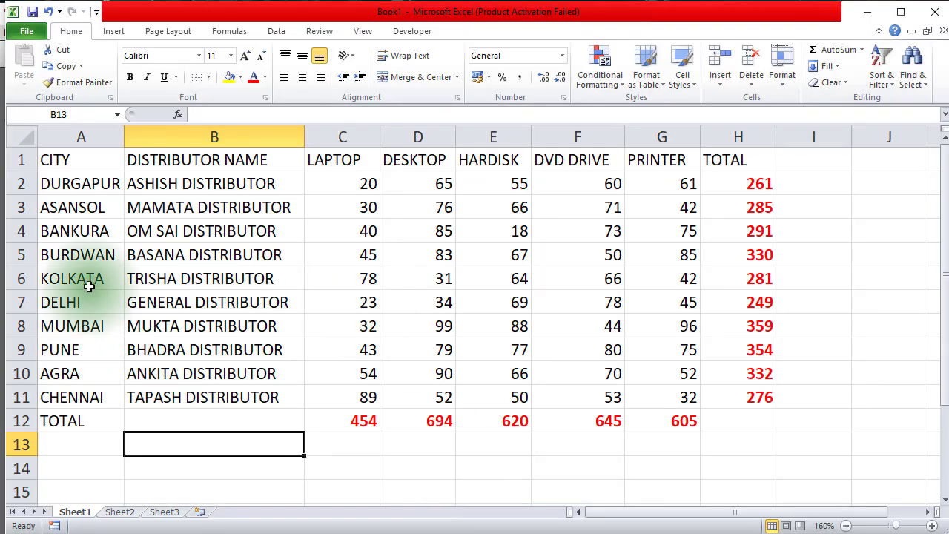
# - Select the KOLKATA cell, insert a blank row above it, then undo the insertion
pyautogui.click(90, 278)
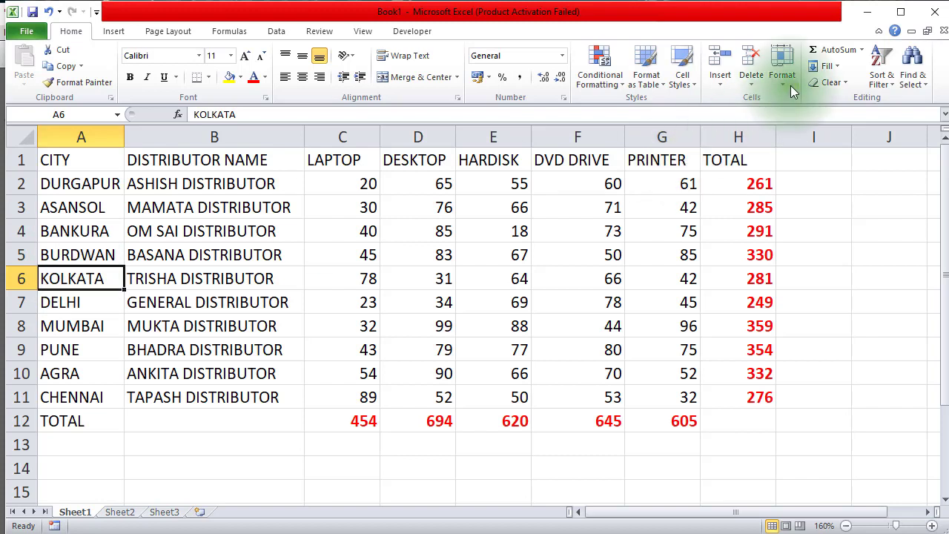
pyautogui.click(723, 84)
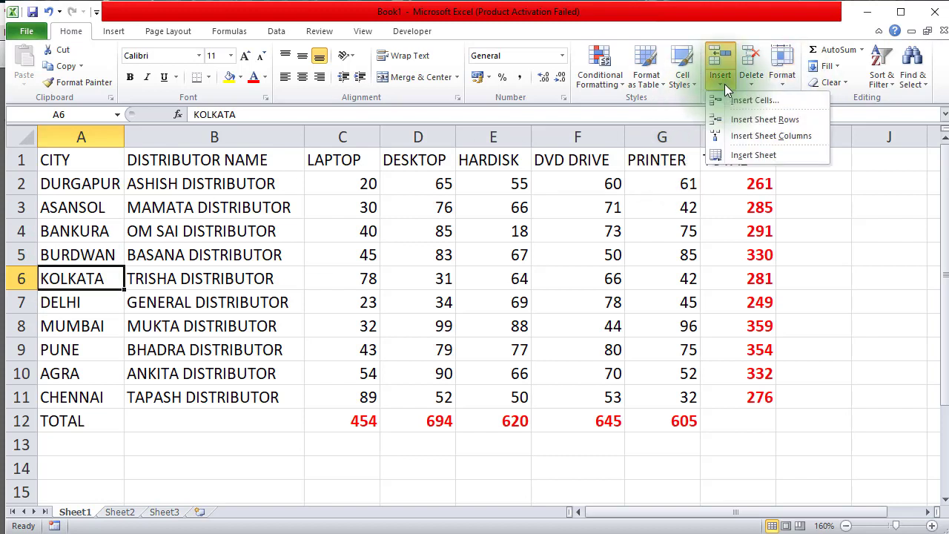
pyautogui.click(738, 119)
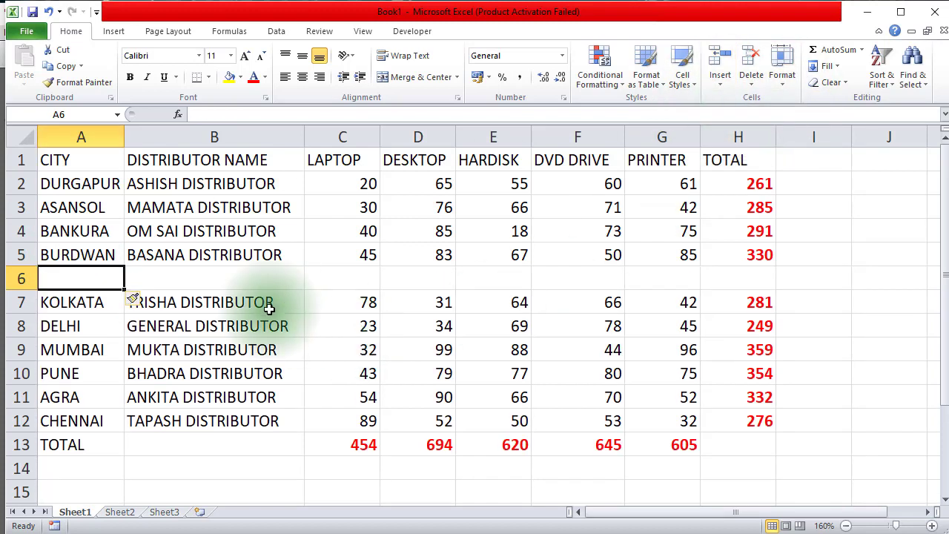
pyautogui.hotkey('ctrl', 'z')
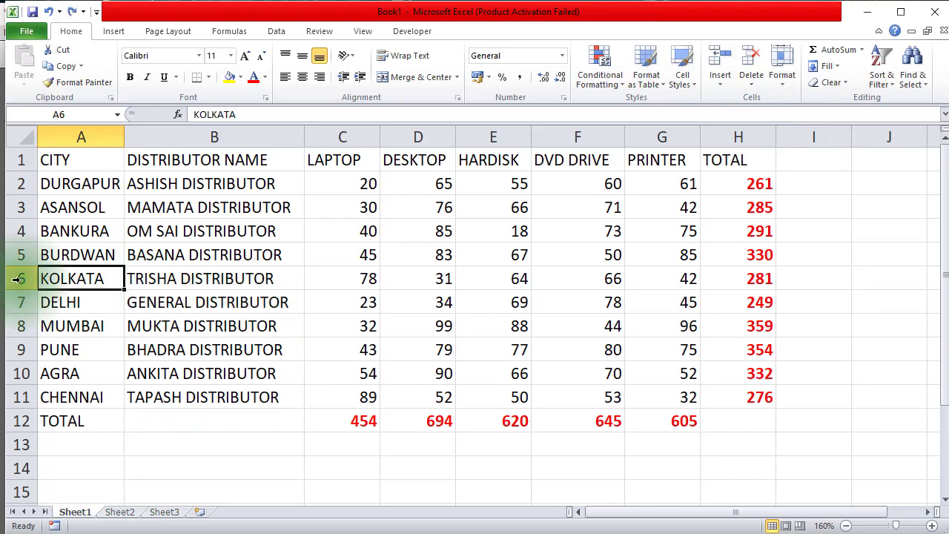
# - Insert a blank row 6 above KOLKATA and enter BOLEPUR as its city
pyautogui.rightClick(17, 279)
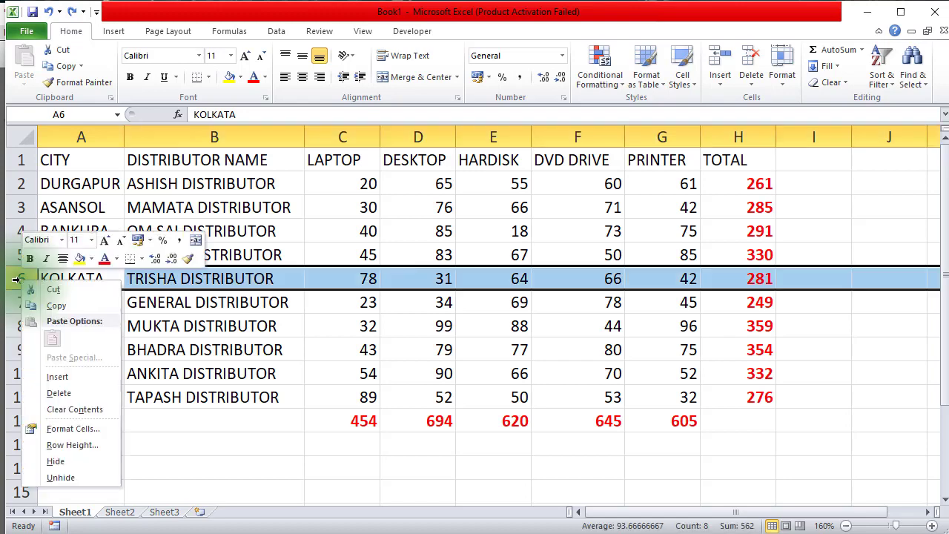
pyautogui.click(58, 372)
pyautogui.click(882, 323)
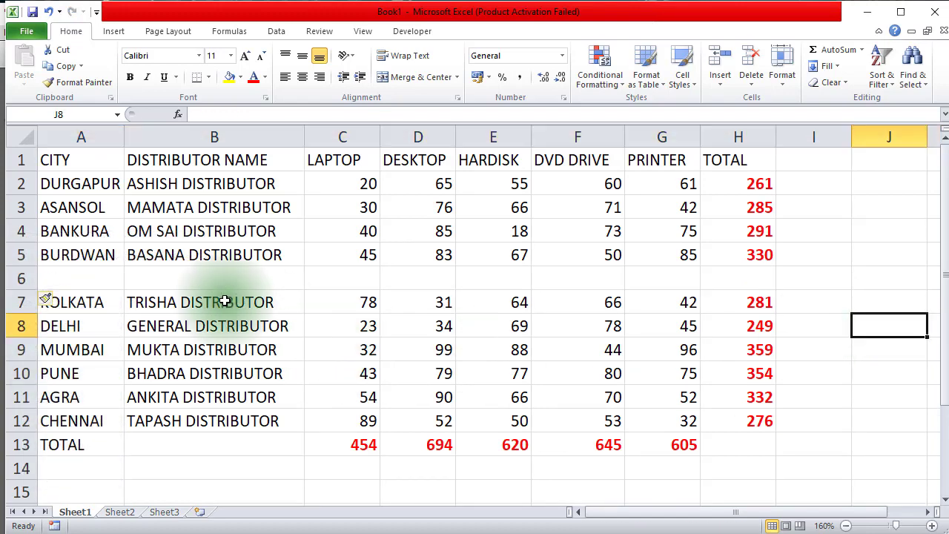
pyautogui.click(68, 280)
pyautogui.write('B')
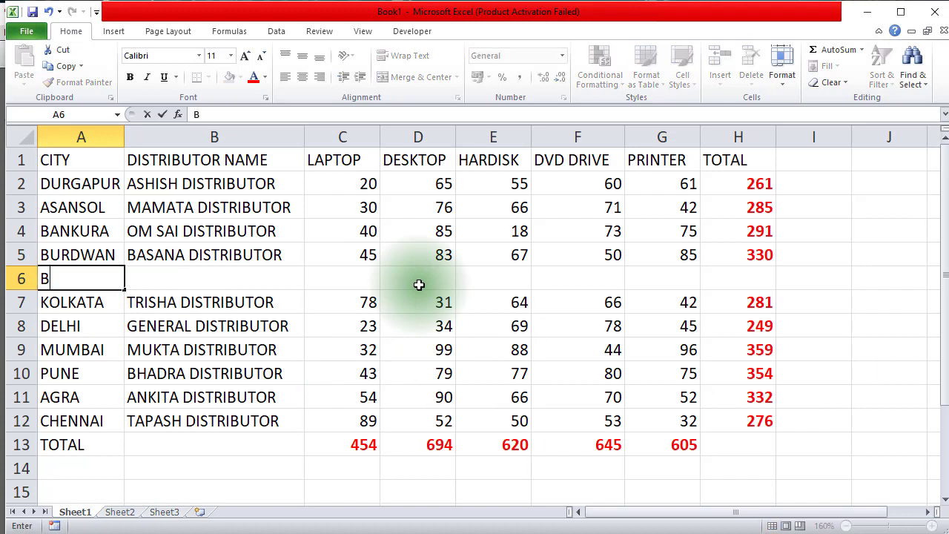
pyautogui.write('R')
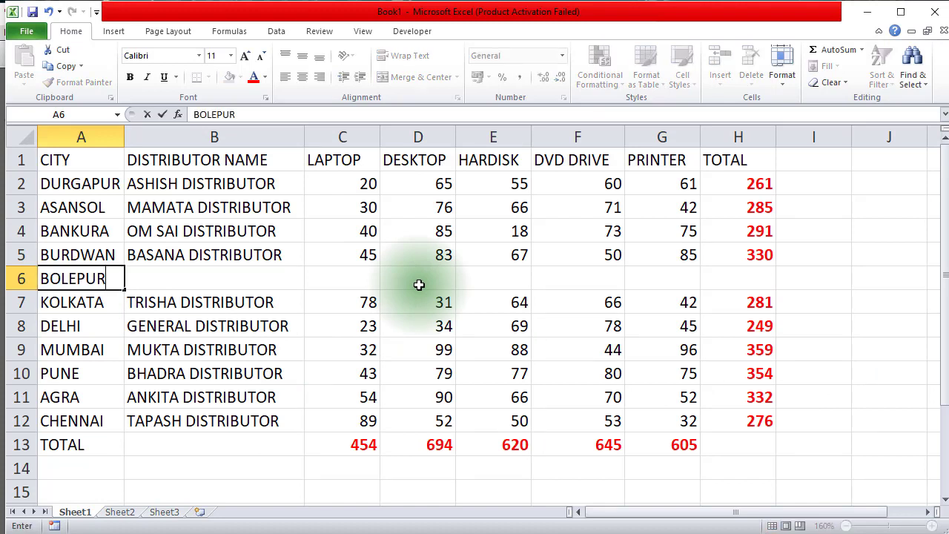
pyautogui.press('Tab')
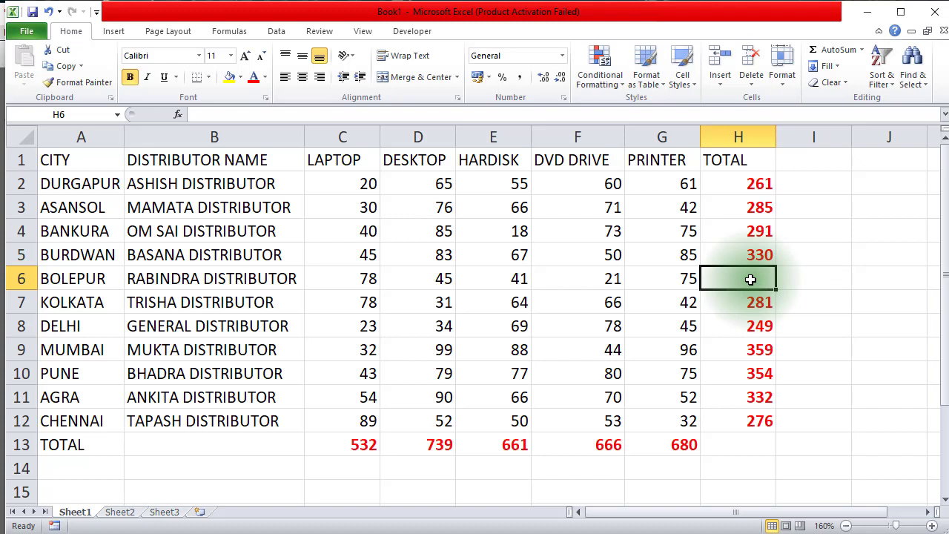
# - Copy the H2 total formula down to H12 so BOLEPUR's H6 shows 260
pyautogui.click(839, 282)
pyautogui.click(732, 281)
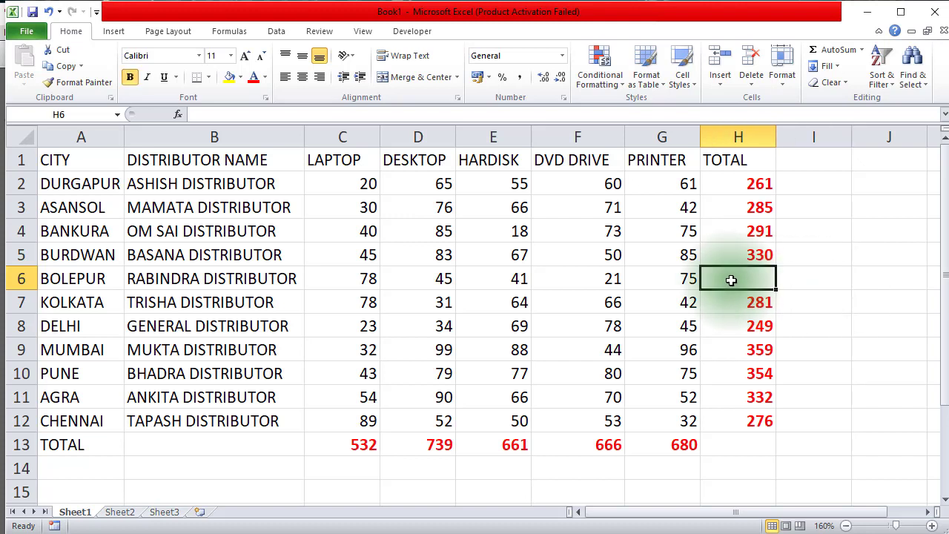
pyautogui.click(754, 182)
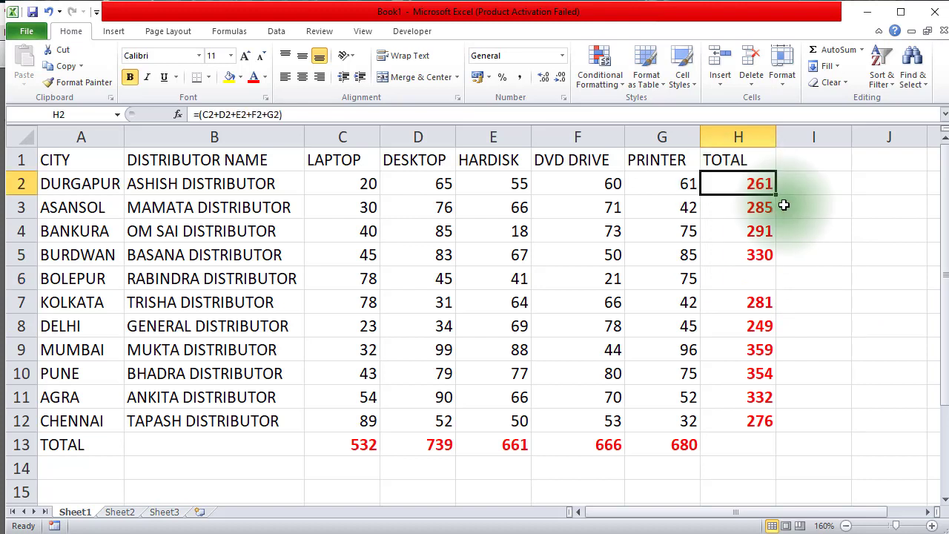
pyautogui.moveTo(777, 194); pyautogui.dragTo(784, 423)
pyautogui.click(355, 445)
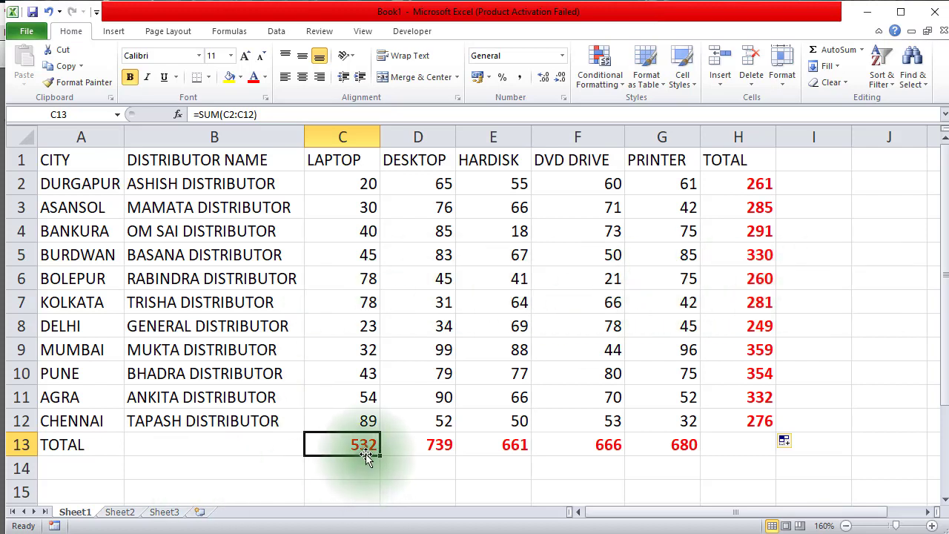
pyautogui.click(333, 178)
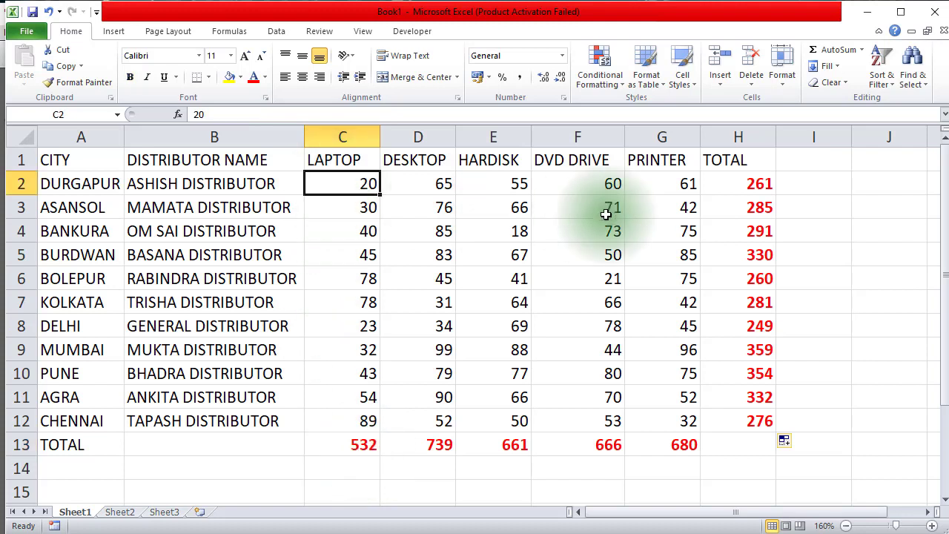
pyautogui.write('1')
pyautogui.press('Return')
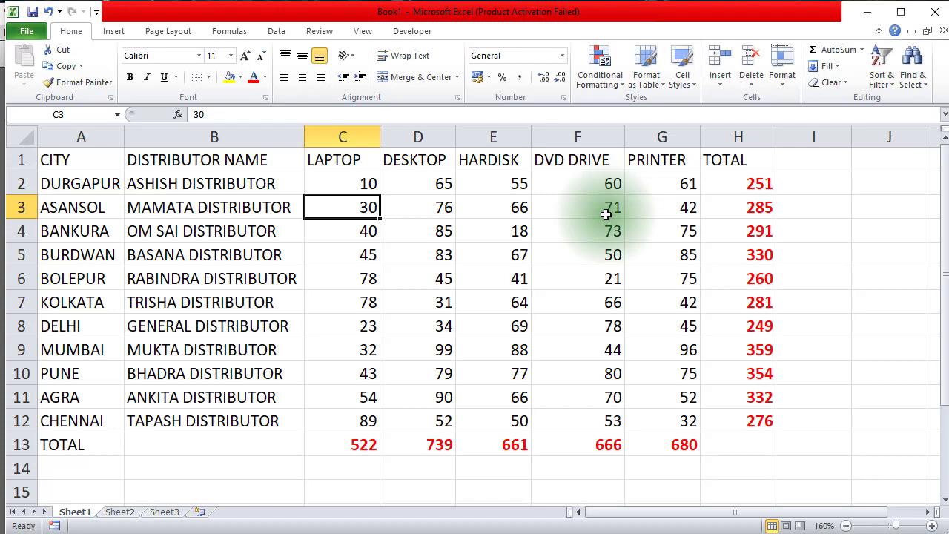
pyautogui.write('0')
pyautogui.press('Return')
pyautogui.write('0')
pyautogui.press('Return')
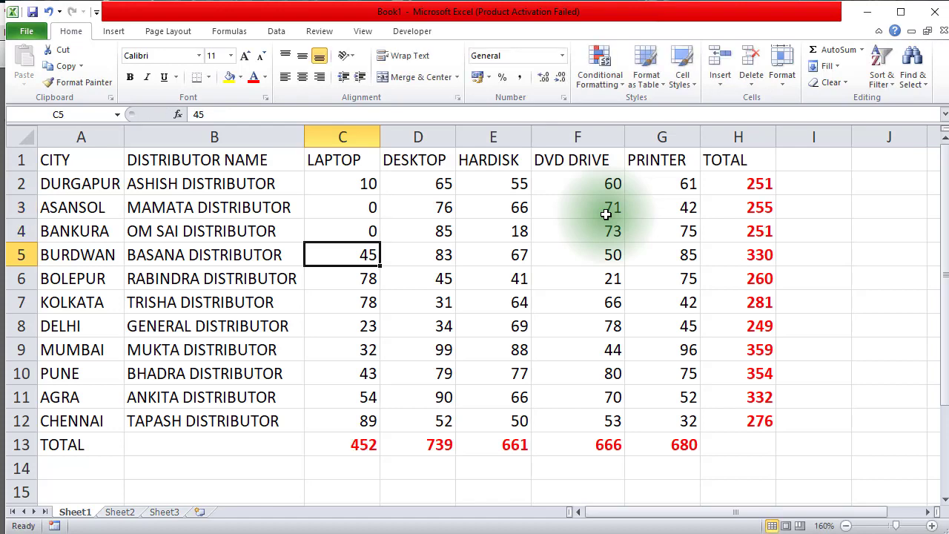
pyautogui.write('0 0 0')
pyautogui.press('Return')
pyautogui.write('00')
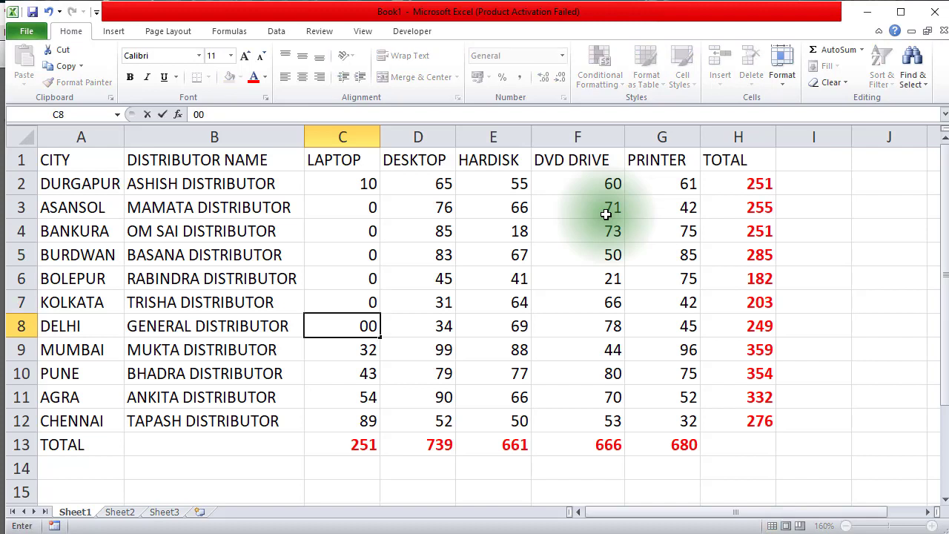
pyautogui.press('Return')
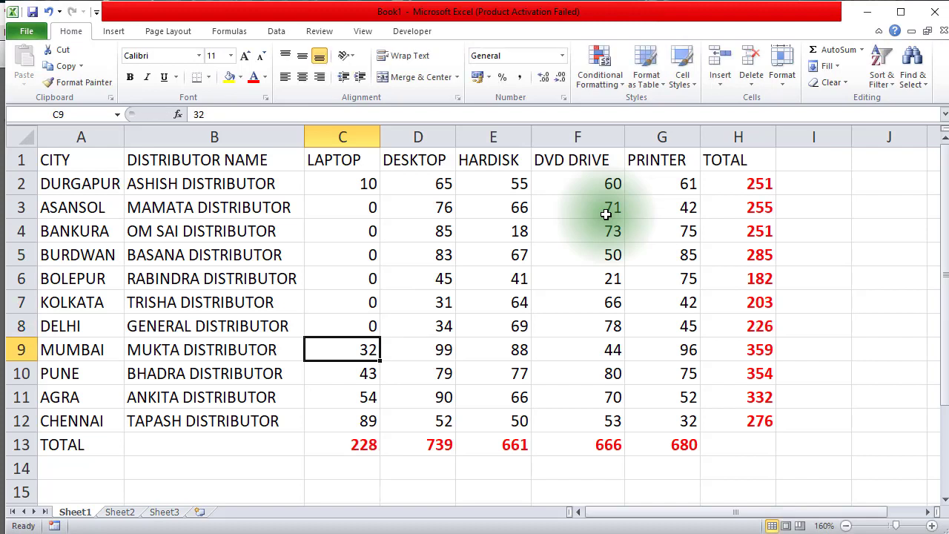
pyautogui.hotkey('ctrl', 'z')
pyautogui.hotkey('ctrl', 'z')
pyautogui.hotkey('ctrl', 'z')
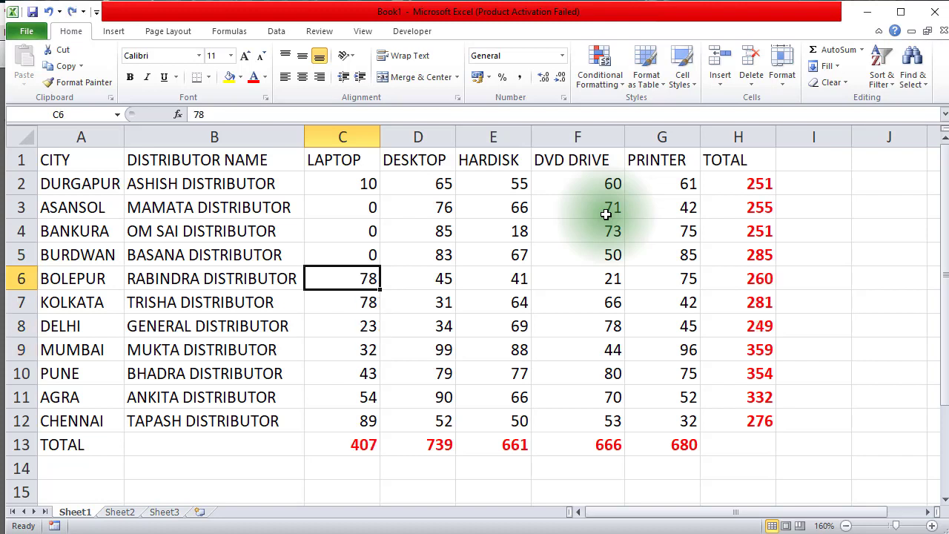
pyautogui.hotkey('ctrl', 'z')
pyautogui.hotkey('ctrl', 'z')
pyautogui.hotkey('ctrl', 'z')
pyautogui.hotkey('ctrl', 'z')
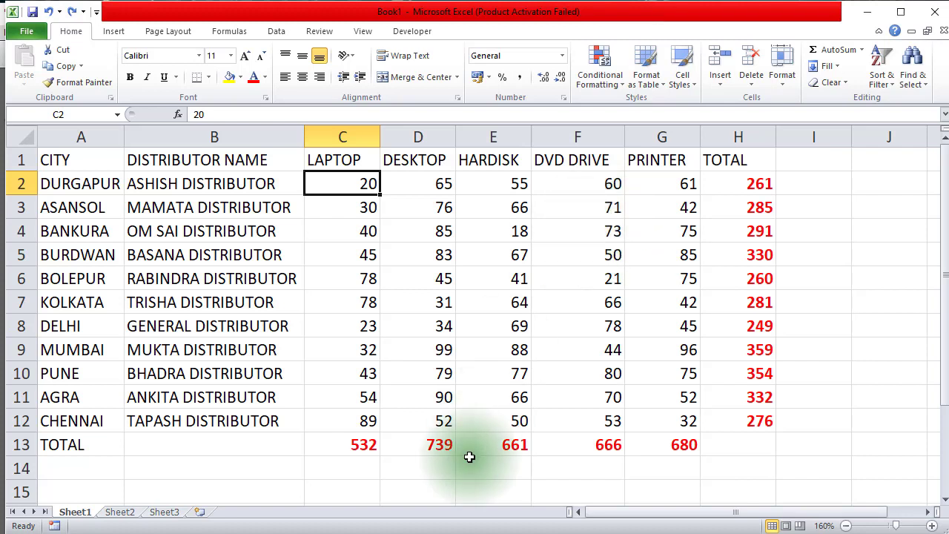
pyautogui.hotkey('alt', 'Tab')
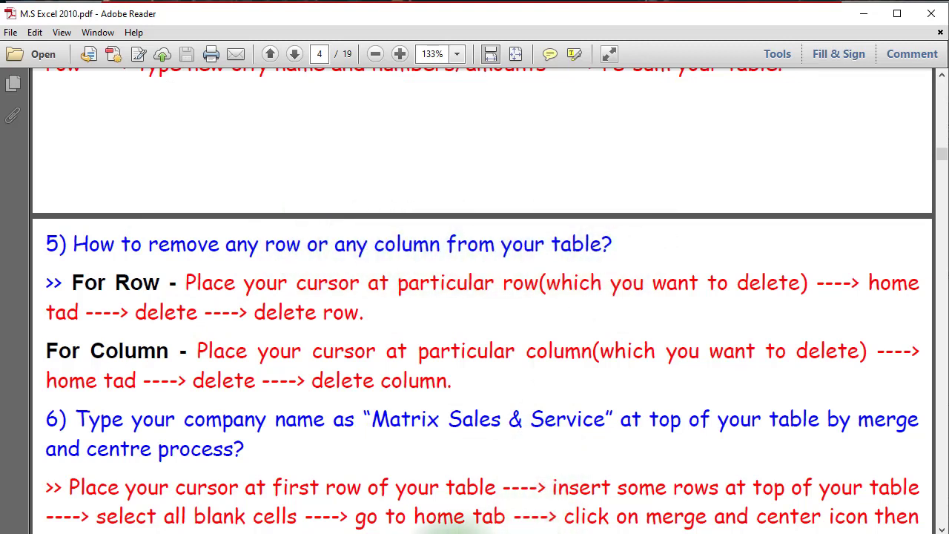
# - Switch from the PDF guide back to the Excel sales table
pyautogui.hotkey('alt', 'Tab')
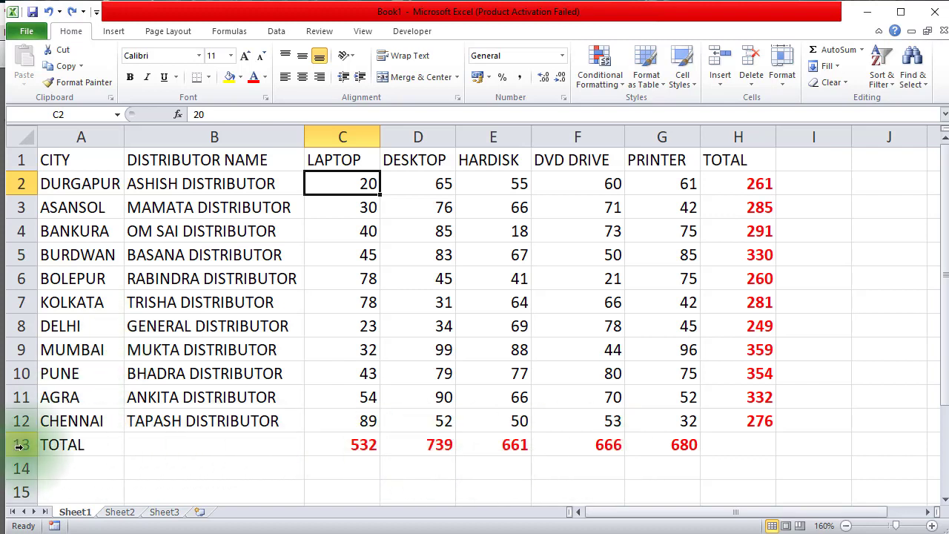
# - Review the TOTAL row 13 sums, delete the row from the ribbon, then undo it
pyautogui.click(85, 445)
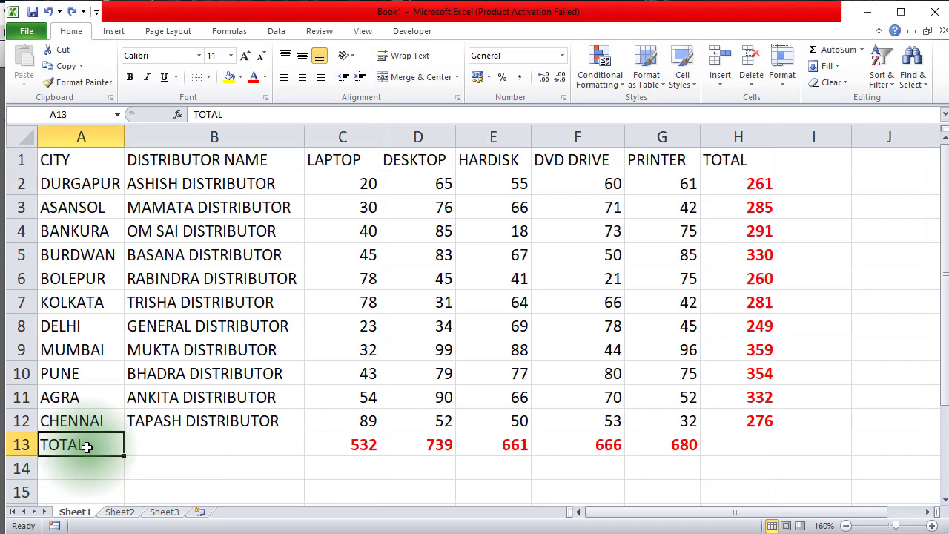
pyautogui.click(195, 445)
pyautogui.click(346, 445)
pyautogui.click(422, 445)
pyautogui.click(499, 445)
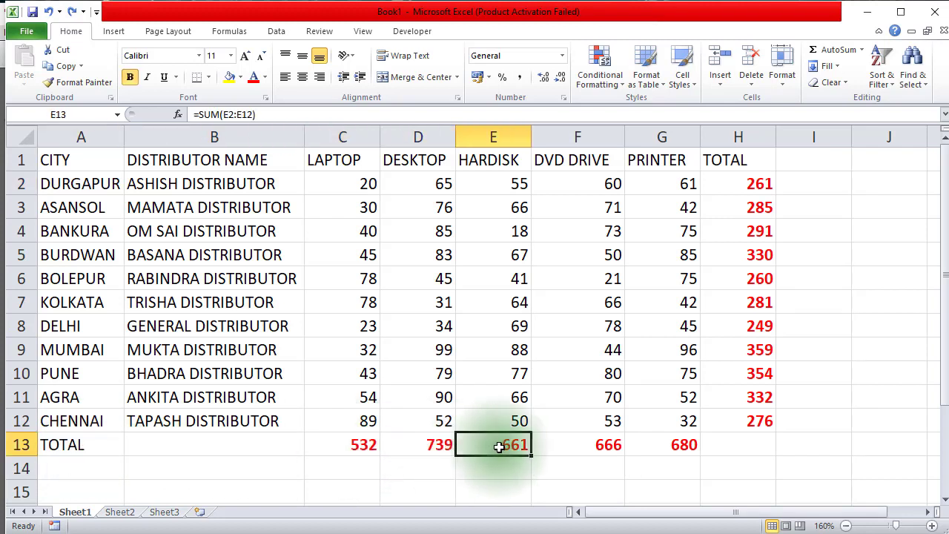
pyautogui.click(561, 445)
pyautogui.click(157, 443)
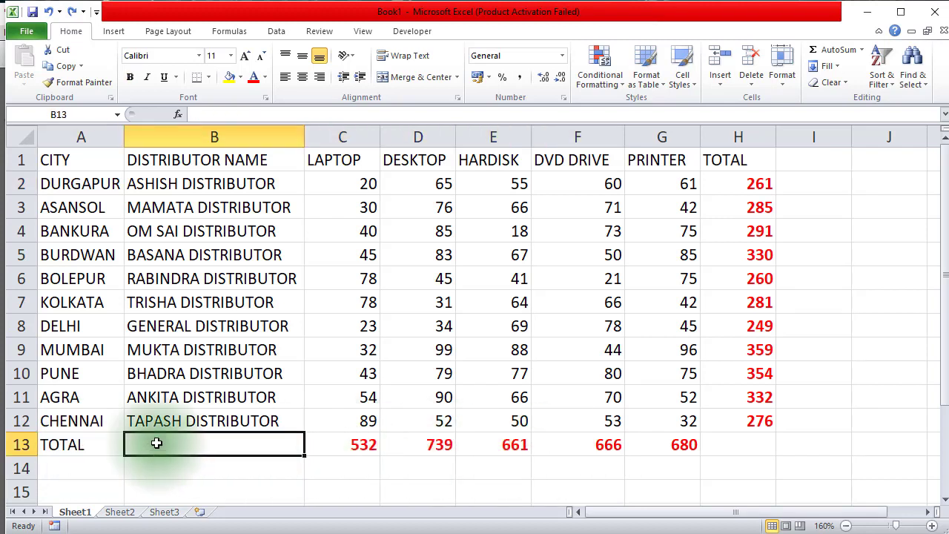
pyautogui.click(80, 445)
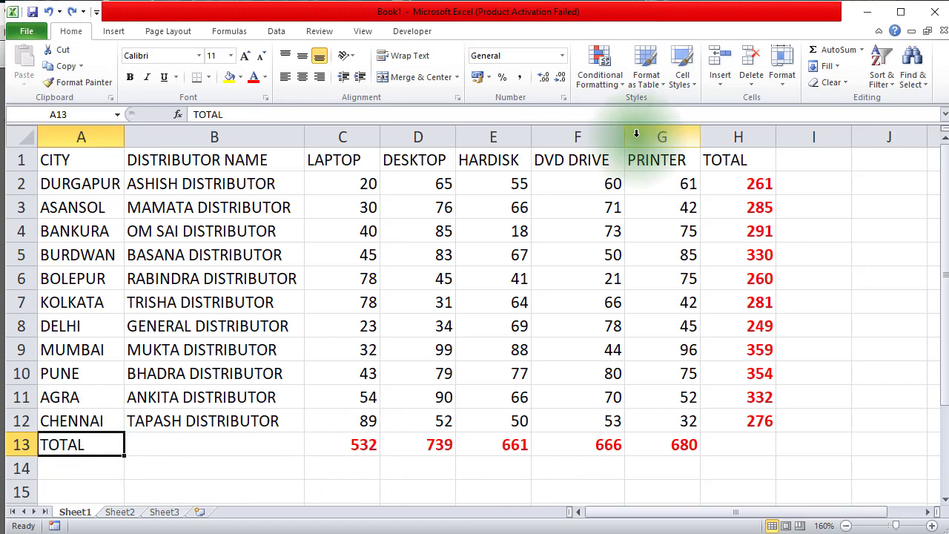
pyautogui.click(755, 81)
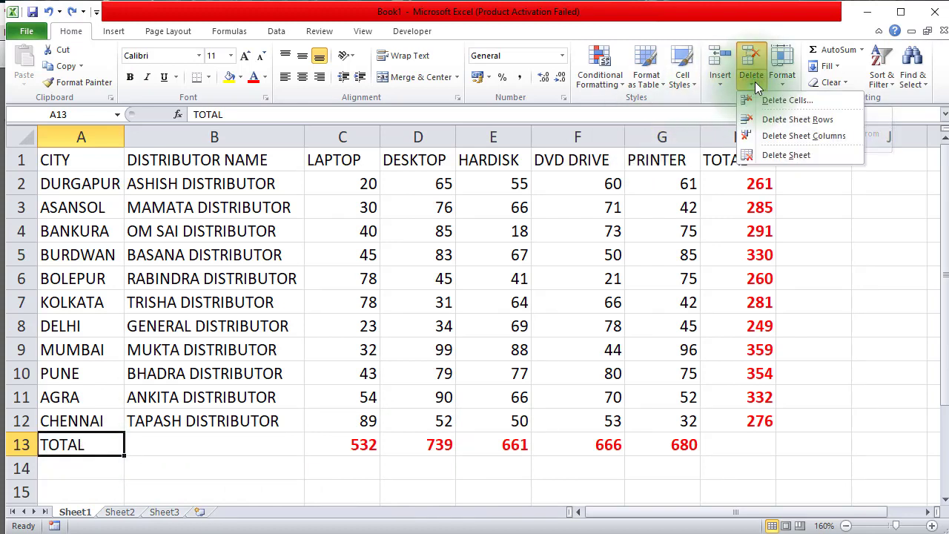
pyautogui.click(775, 120)
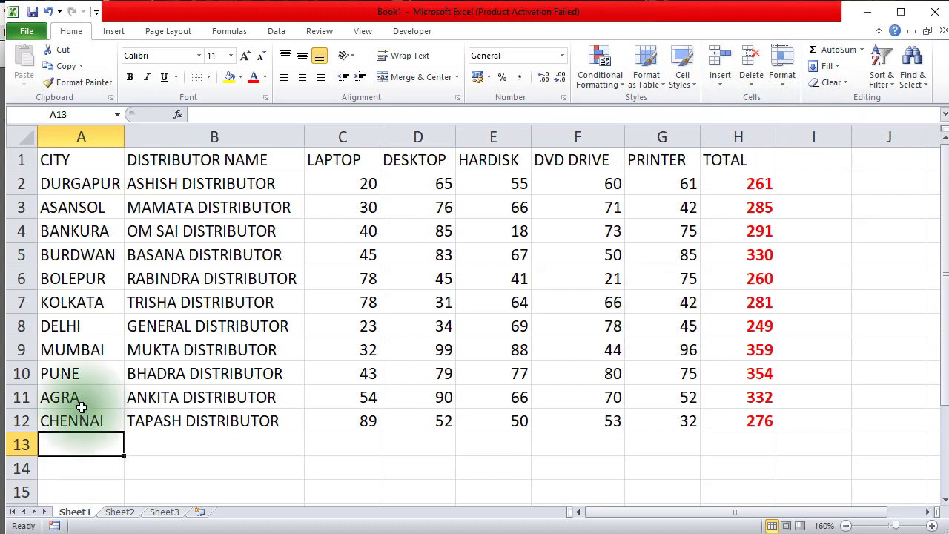
pyautogui.hotkey('ctrl', 'z')
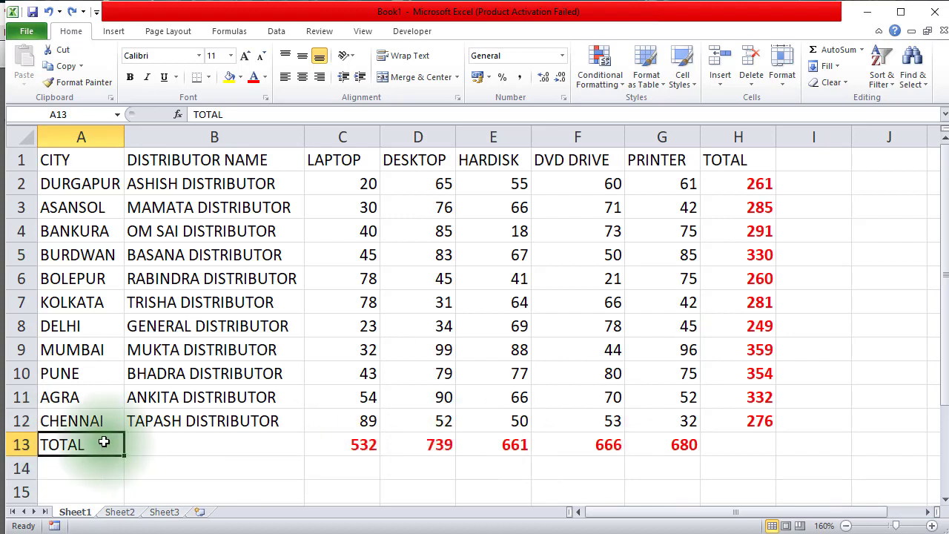
# - Delete the TOTAL row 13 through its row header's context menu
pyautogui.click(15, 444)
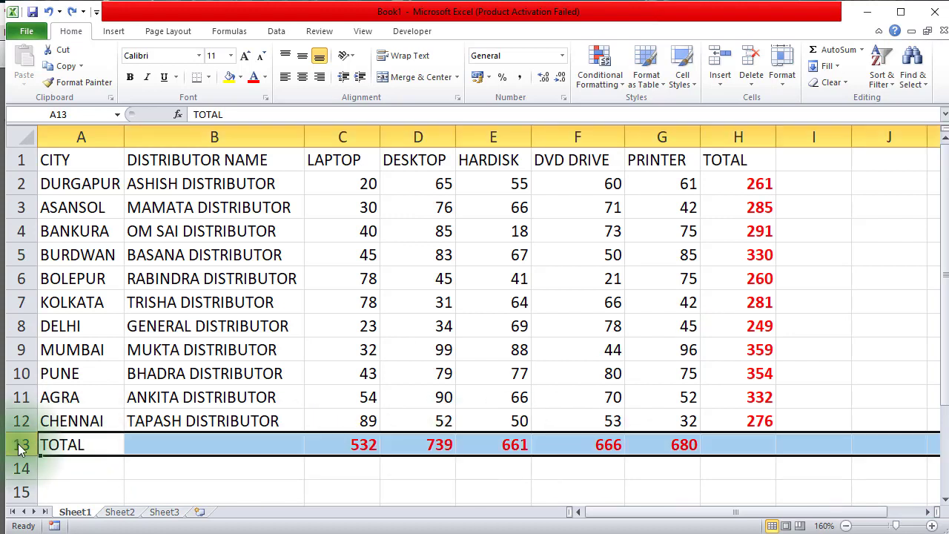
pyautogui.rightClick(15, 444)
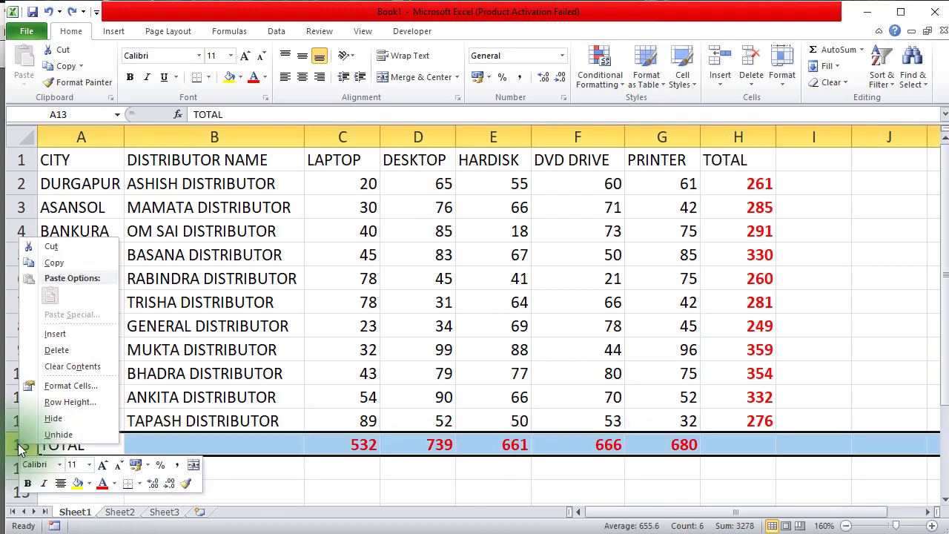
pyautogui.click(66, 351)
pyautogui.click(516, 492)
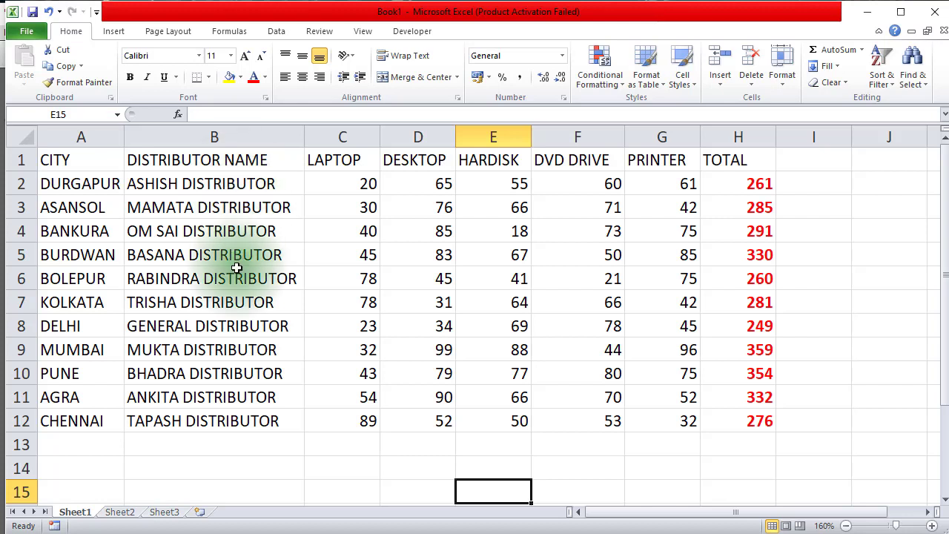
# - Delete column B, DISTRIBUTOR NAME, so LAPTOP moves into column B
pyautogui.click(234, 165)
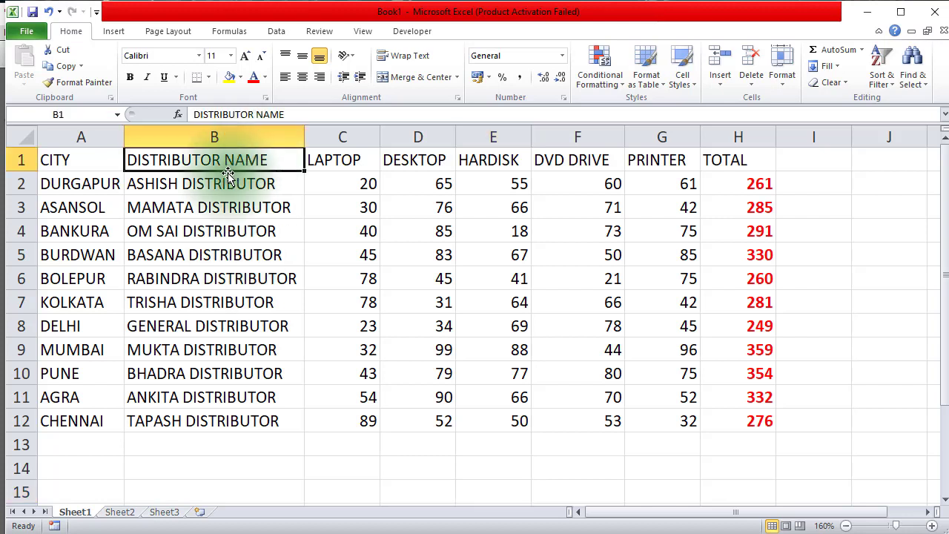
pyautogui.click(758, 86)
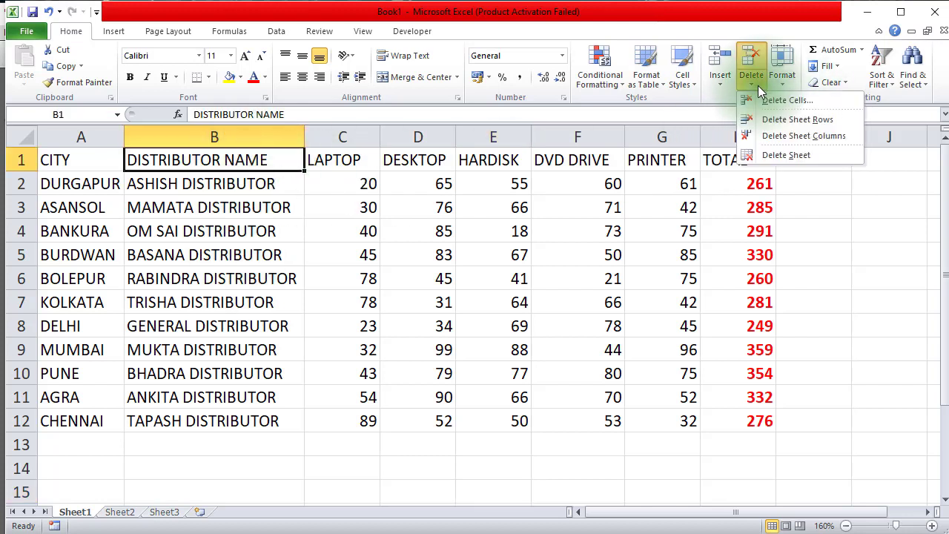
pyautogui.click(768, 136)
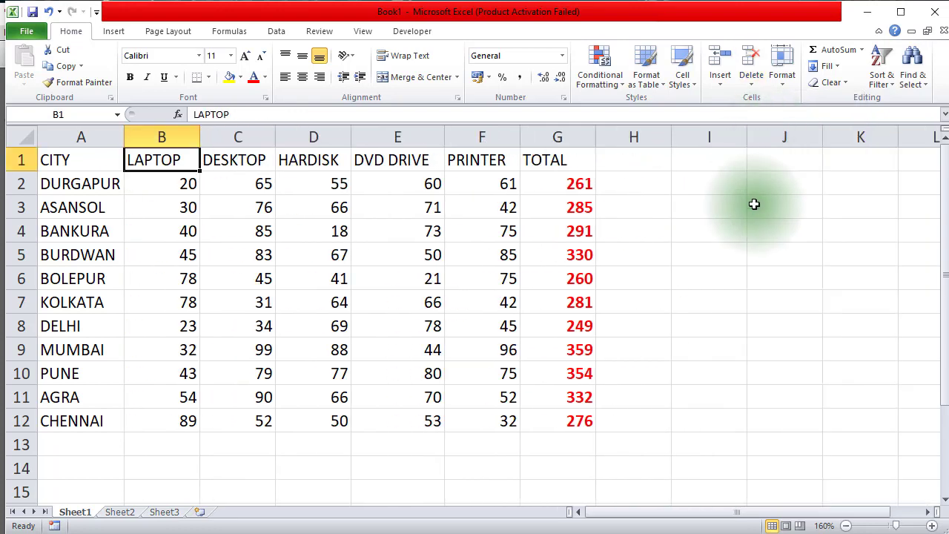
pyautogui.hotkey('ctrl', 'z')
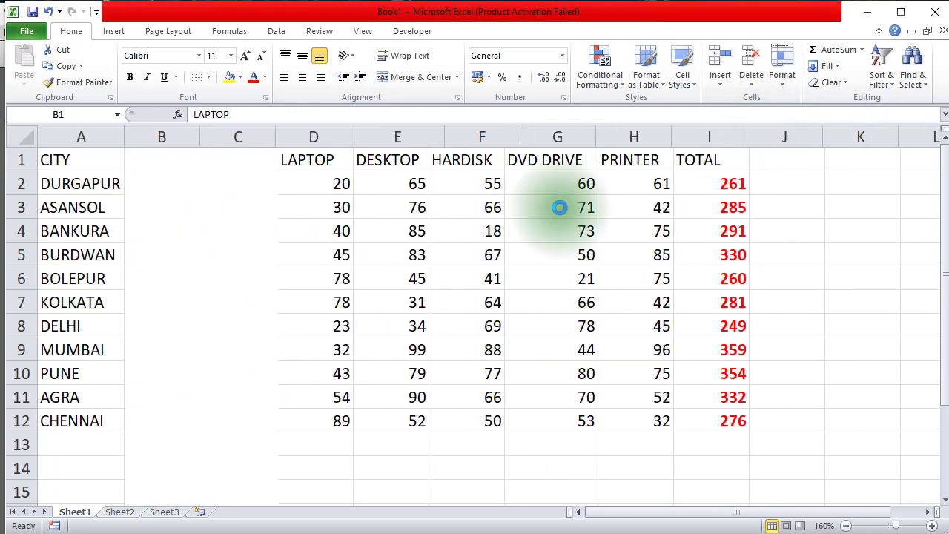
pyautogui.rightClick(256, 135)
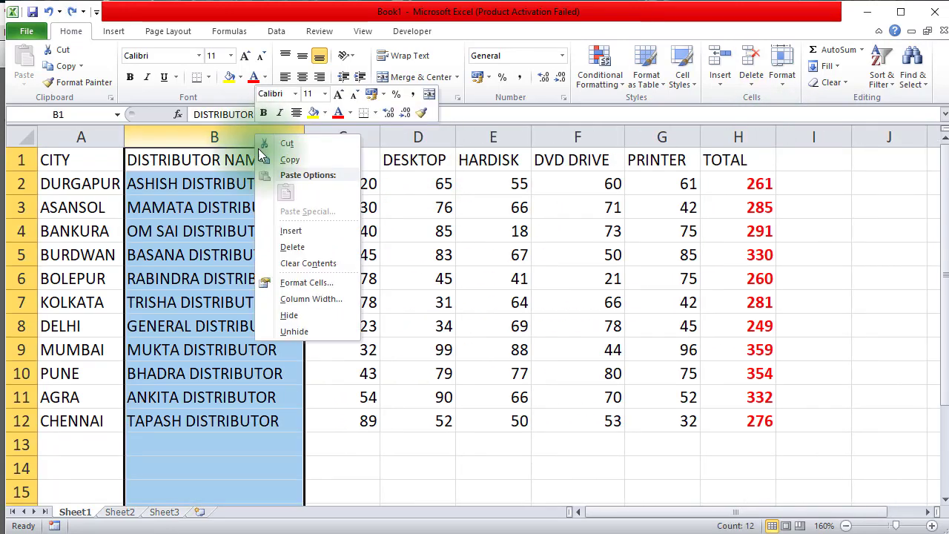
pyautogui.click(295, 249)
pyautogui.click(733, 235)
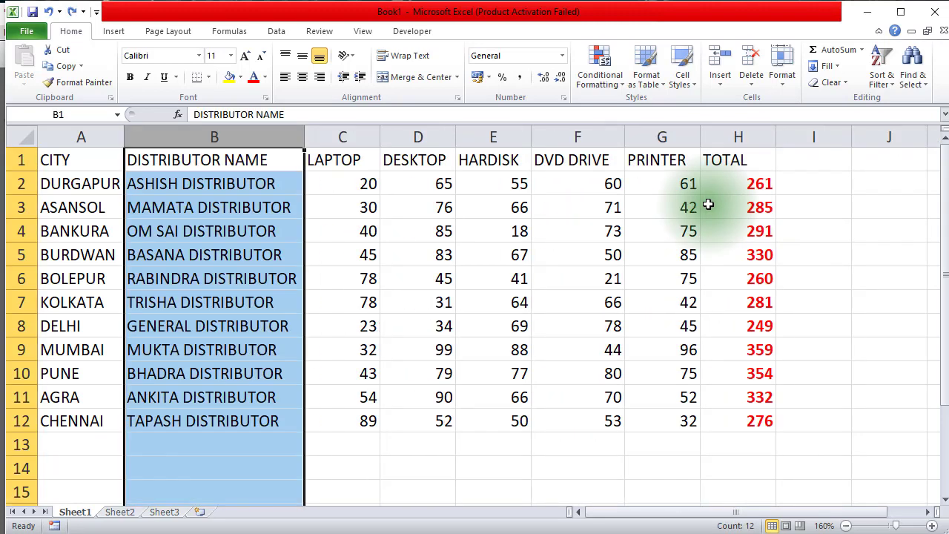
pyautogui.hotkey('ctrl', '-')
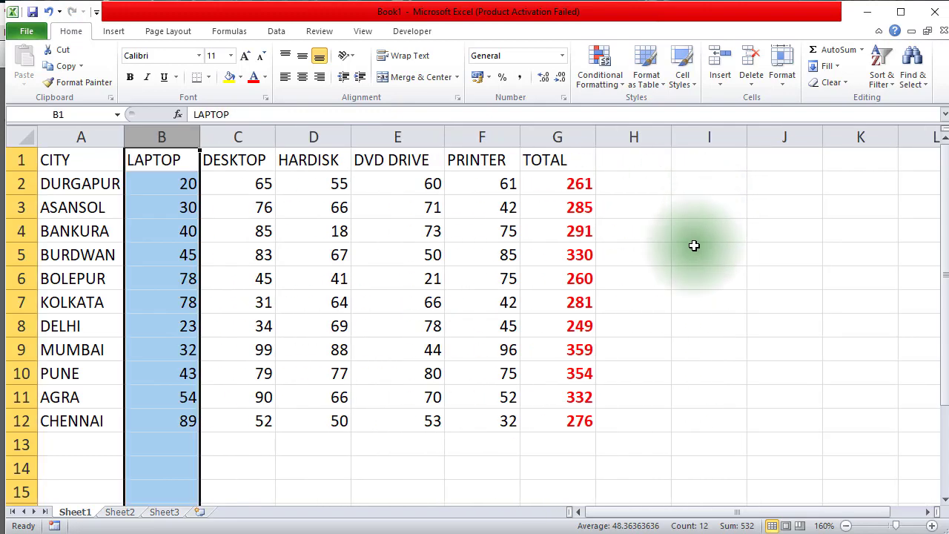
pyautogui.click(694, 246)
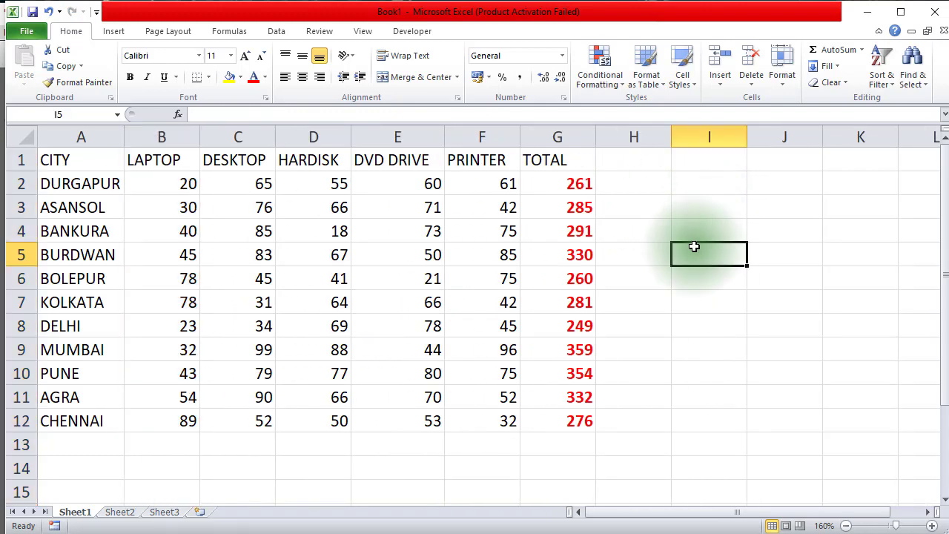
pyautogui.click(502, 528)
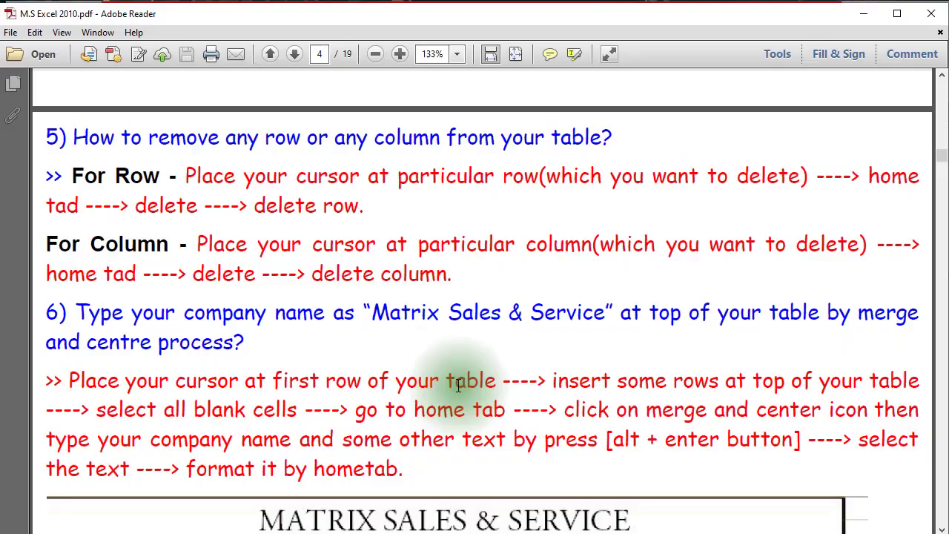
pyautogui.scroll(-1, 458, 386)
pyautogui.scroll(-2, 403, 344)
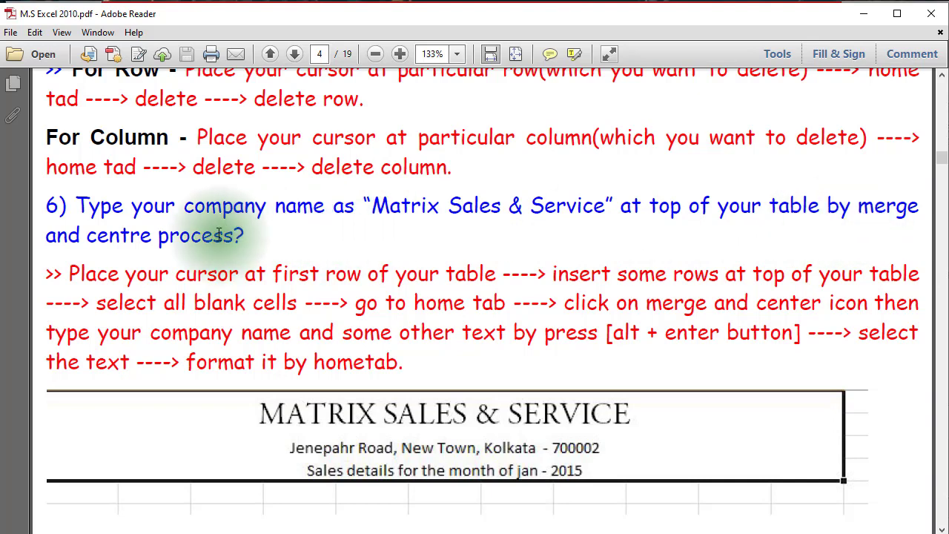
pyautogui.scroll(-2, 508, 297)
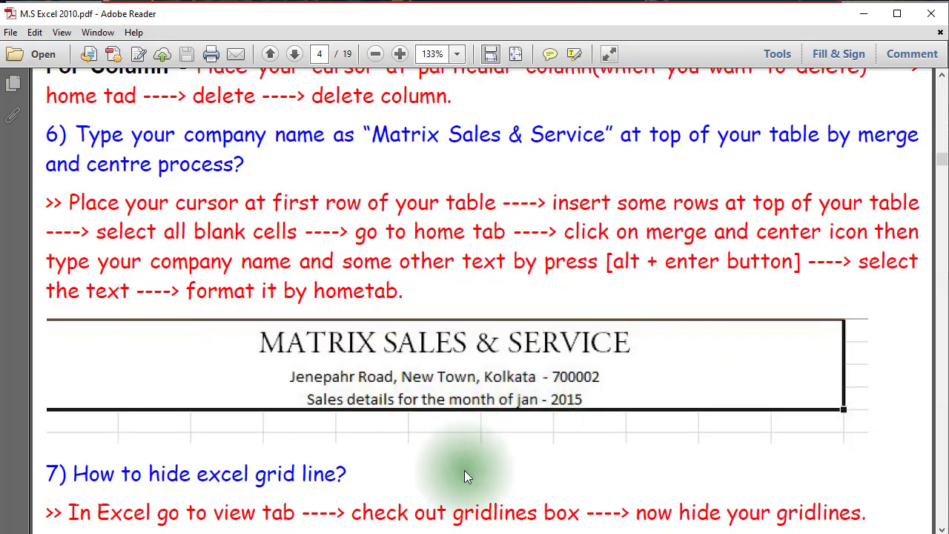
pyautogui.click(436, 533)
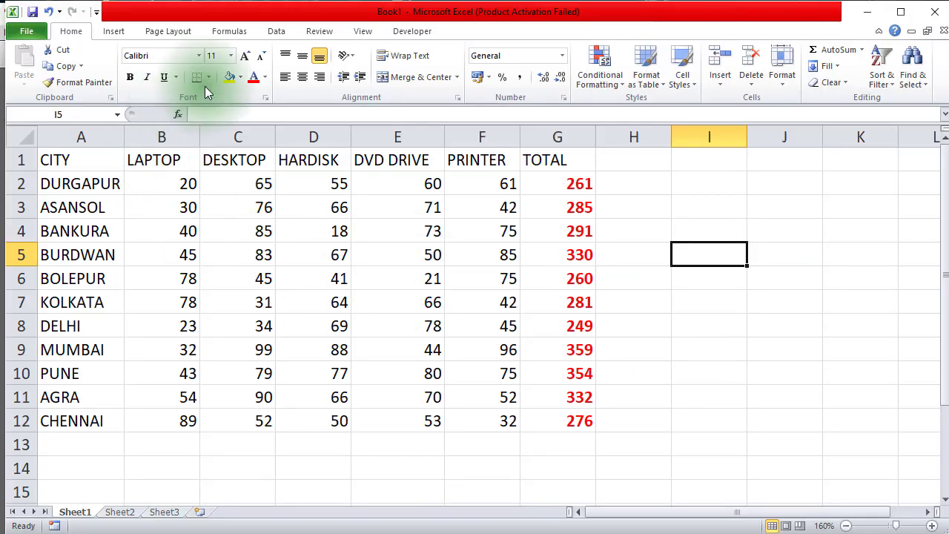
pyautogui.click(497, 531)
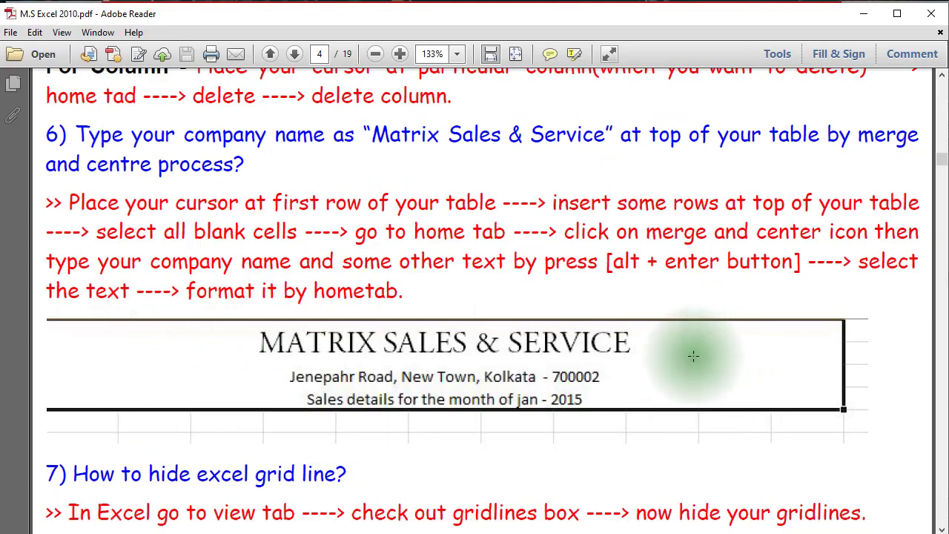
pyautogui.click(436, 531)
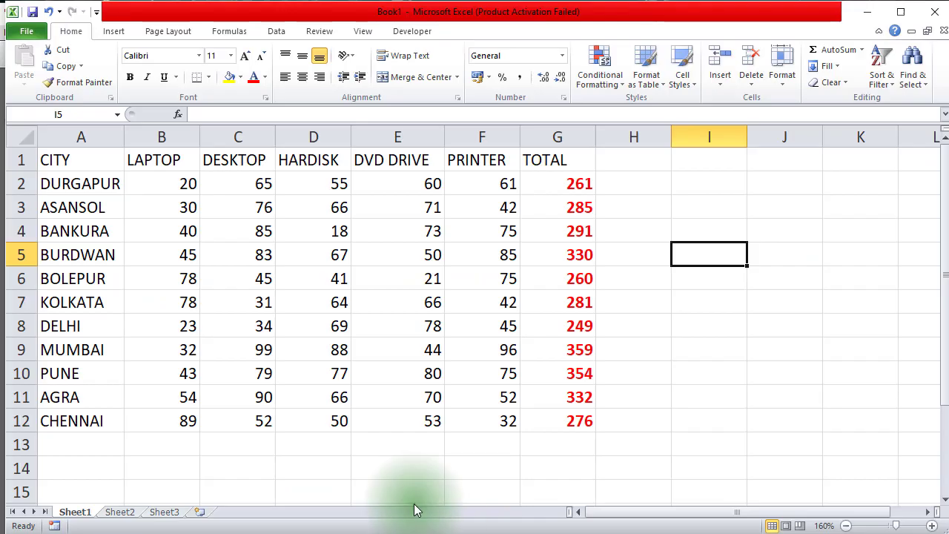
pyautogui.click(688, 323)
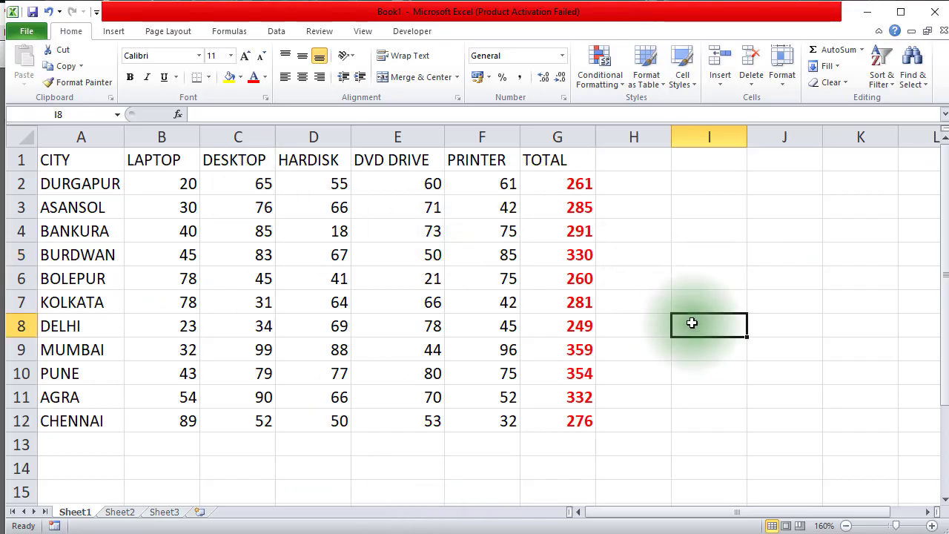
# - Insert four blank rows above the table, pushing the CITY header to row 5
pyautogui.click(80, 161)
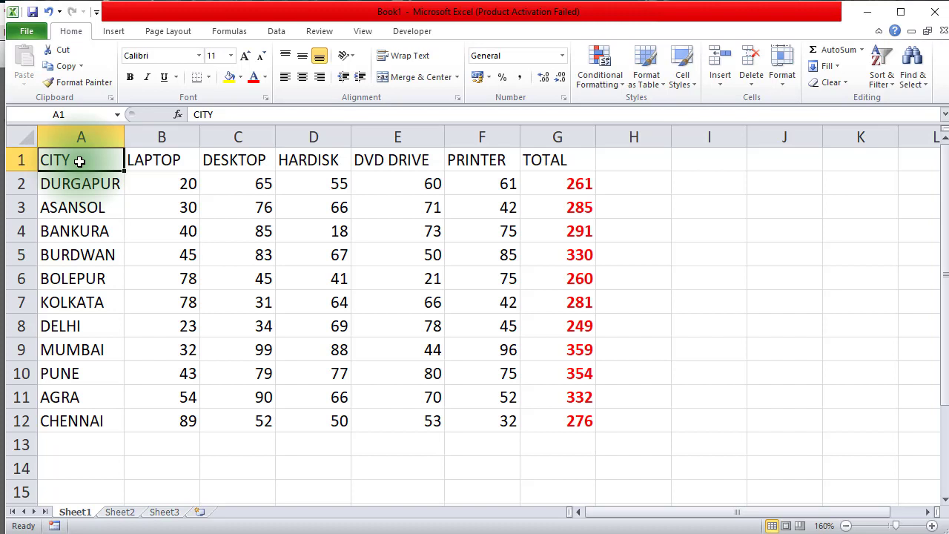
pyautogui.click(726, 83)
pyautogui.click(765, 119)
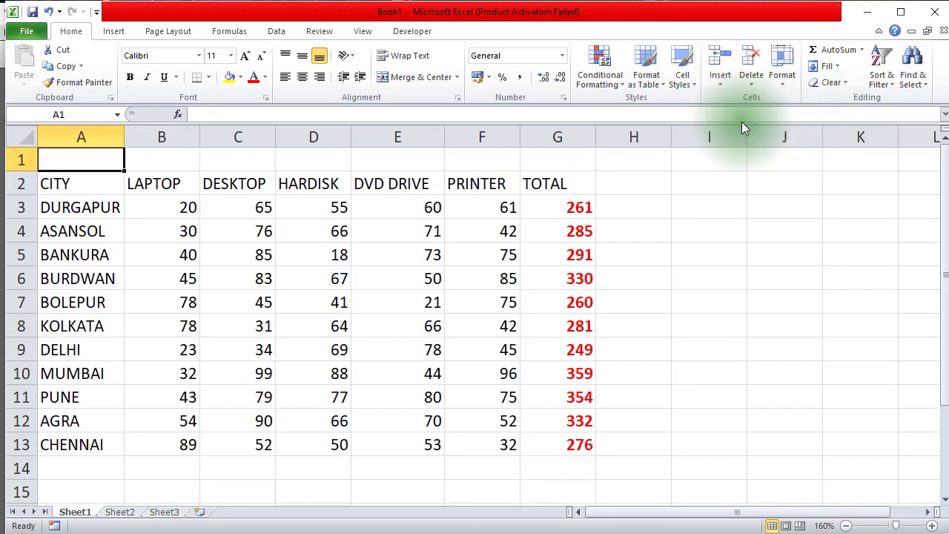
pyautogui.click(20, 160)
pyautogui.rightClick(20, 160)
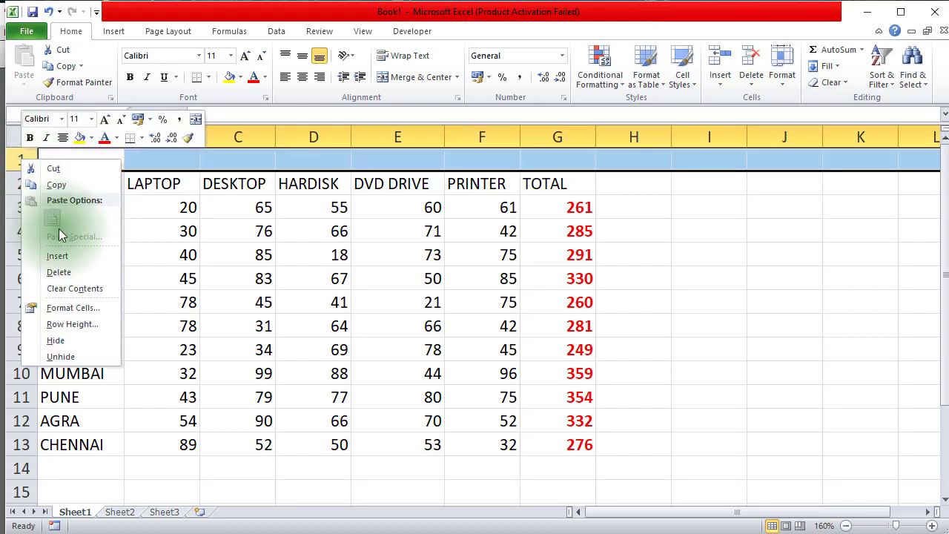
pyautogui.click(58, 256)
pyautogui.rightClick(21, 158)
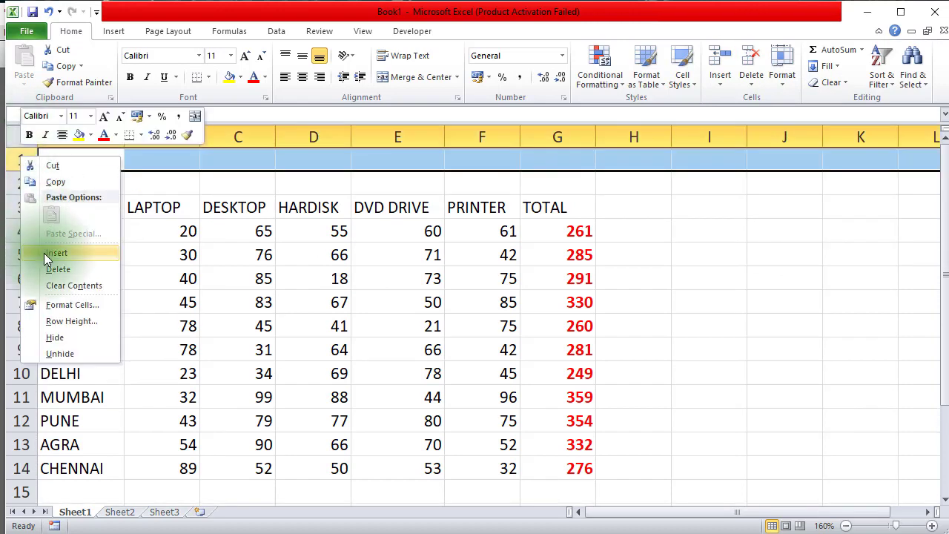
pyautogui.click(52, 254)
pyautogui.rightClick(20, 160)
pyautogui.click(58, 256)
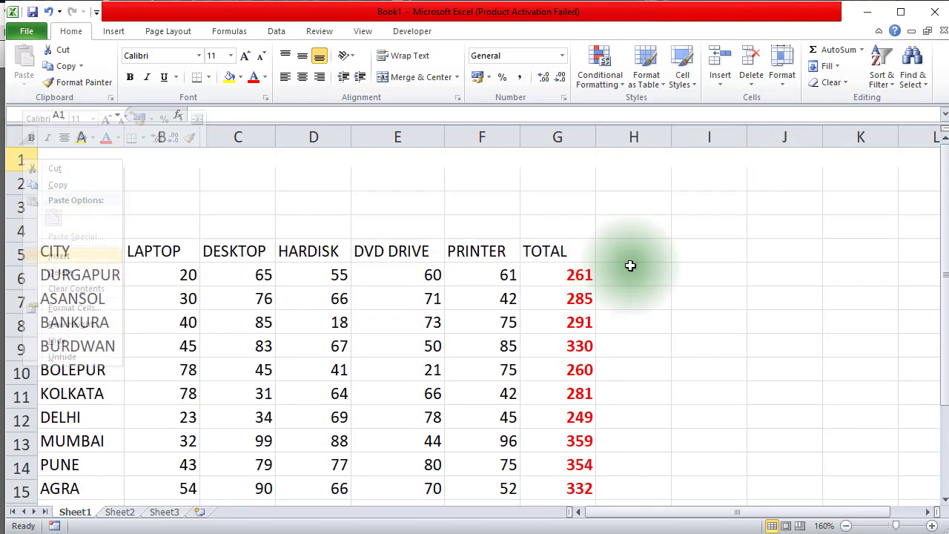
pyautogui.click(730, 250)
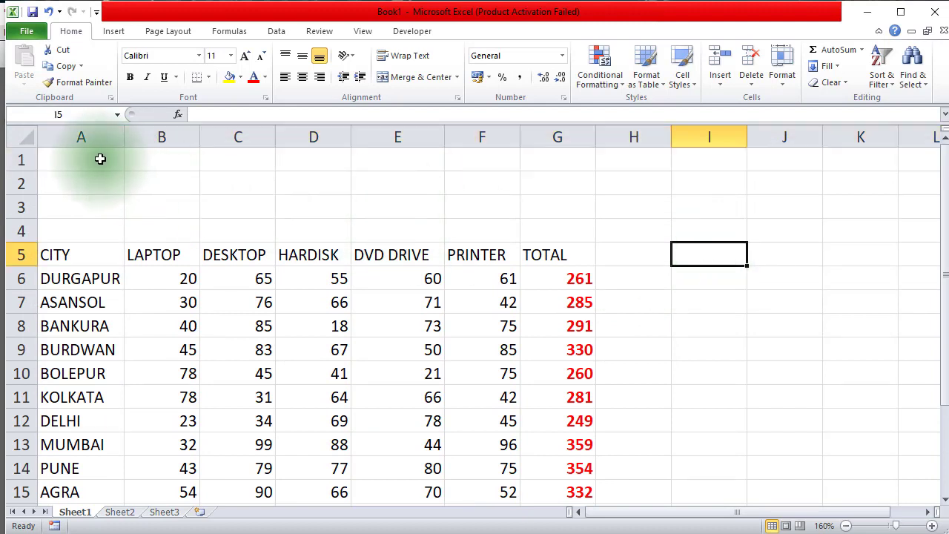
# - Select the blank block A1:G4 and apply Merge & Center
pyautogui.moveTo(100, 158); pyautogui.dragTo(510, 176)
pyautogui.moveTo(545, 197); pyautogui.dragTo(549, 223)
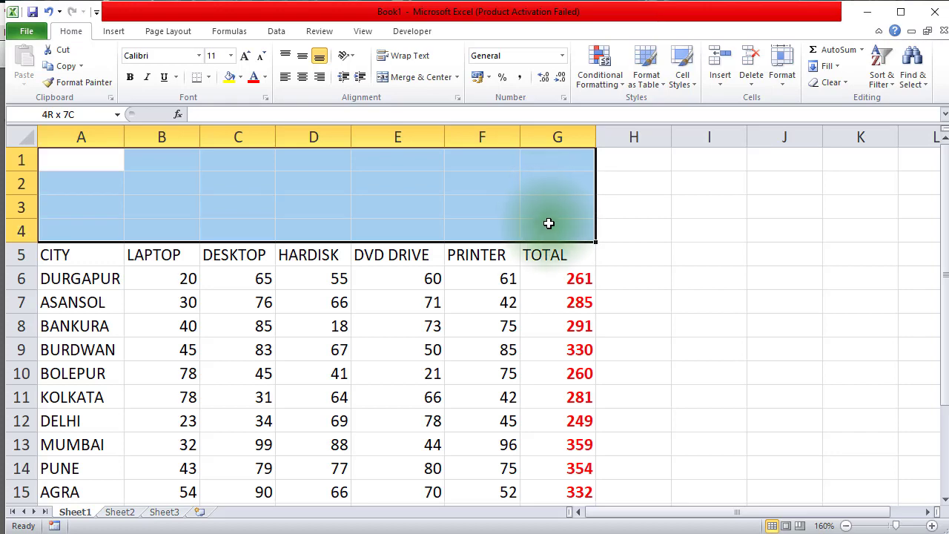
pyautogui.click(393, 223)
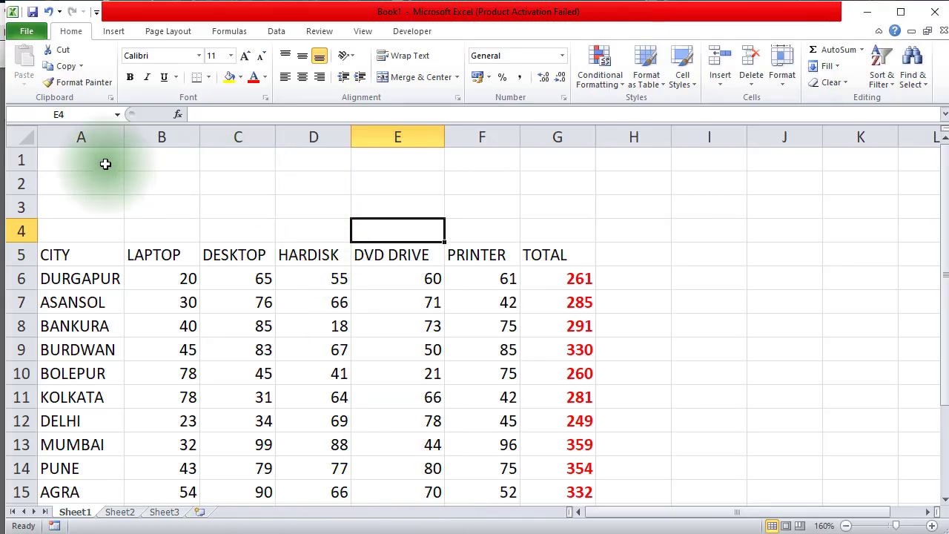
pyautogui.click(97, 158)
pyautogui.click(237, 184)
pyautogui.click(565, 197)
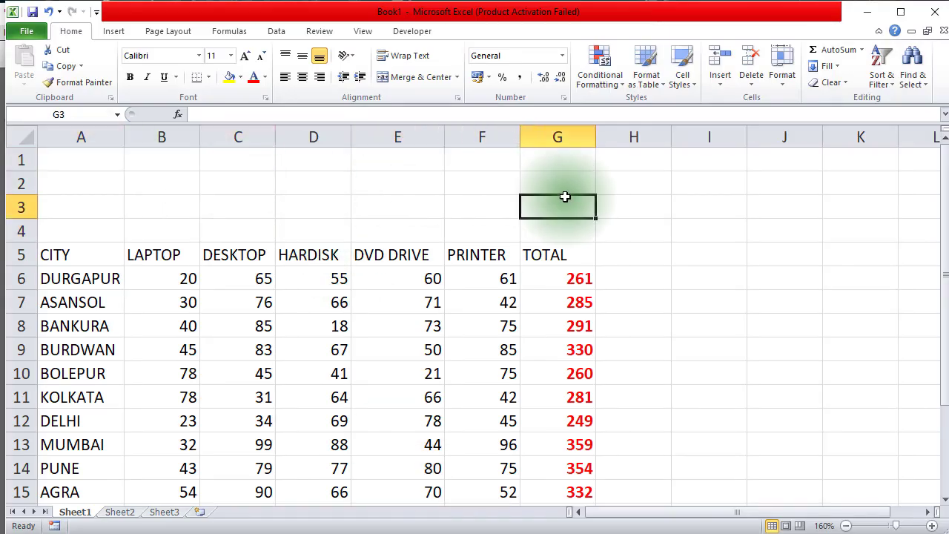
pyautogui.moveTo(68, 159)
pyautogui.mouseDown()
pyautogui.moveTo(562, 208)
pyautogui.moveTo(566, 226)
pyautogui.mouseUp()
pyautogui.click(682, 227)
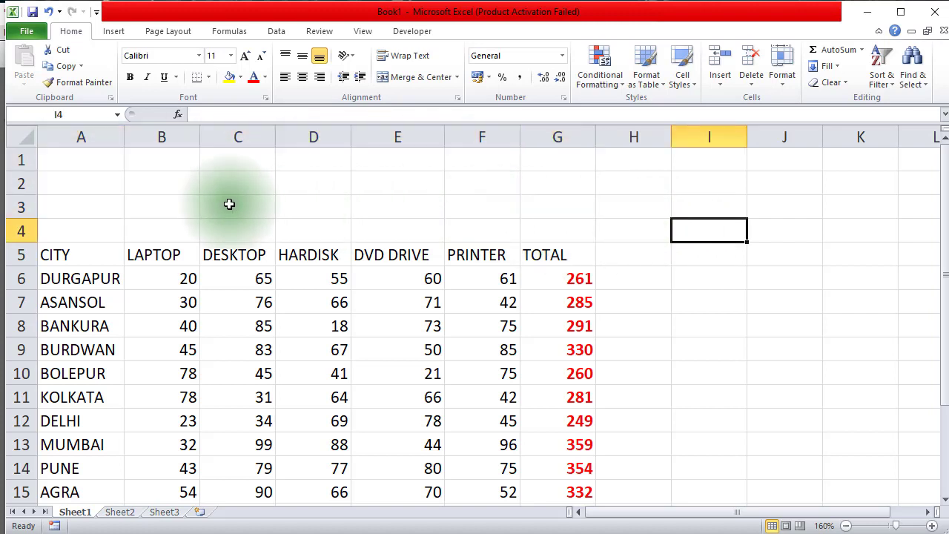
pyautogui.moveTo(99, 161)
pyautogui.mouseDown()
pyautogui.moveTo(470, 170)
pyautogui.moveTo(561, 222)
pyautogui.mouseUp()
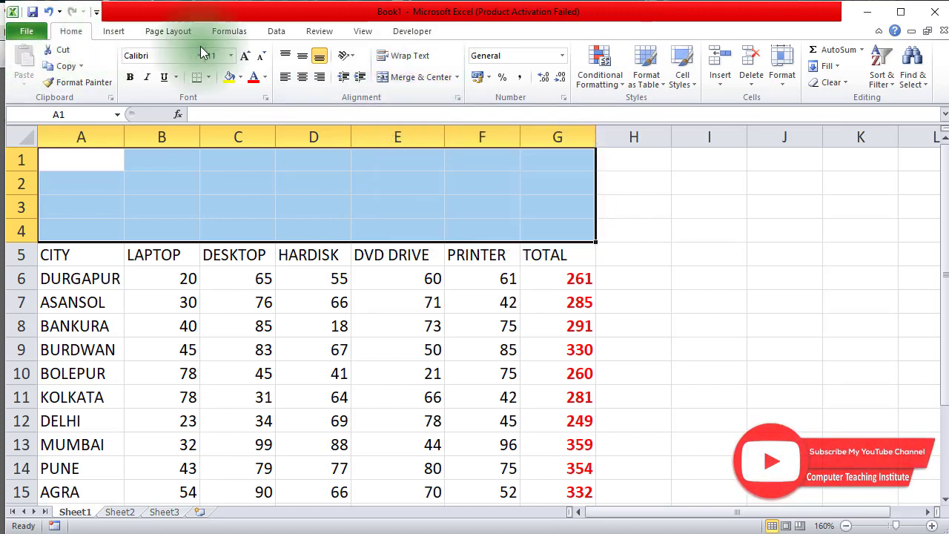
pyautogui.click(402, 79)
pyautogui.click(731, 307)
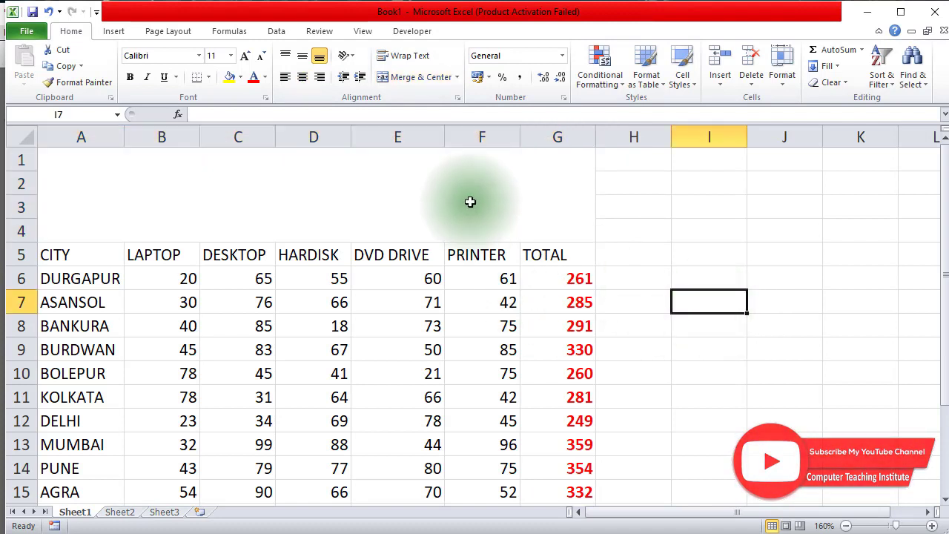
pyautogui.click(469, 201)
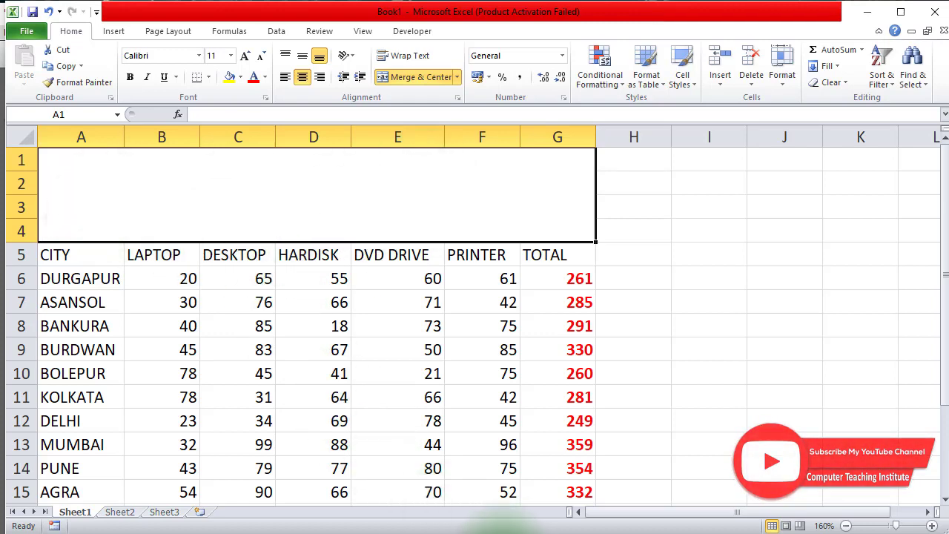
# - Enter MATRIX SALES & SERVICES in the merged title cell A1:G4
pyautogui.hotkey('alt', 'Tab')
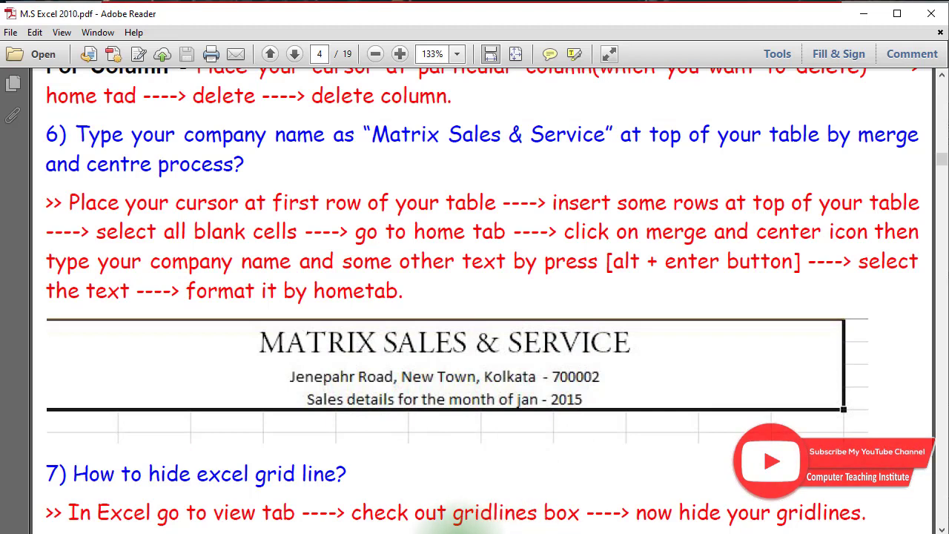
pyautogui.hotkey('alt', 'Tab')
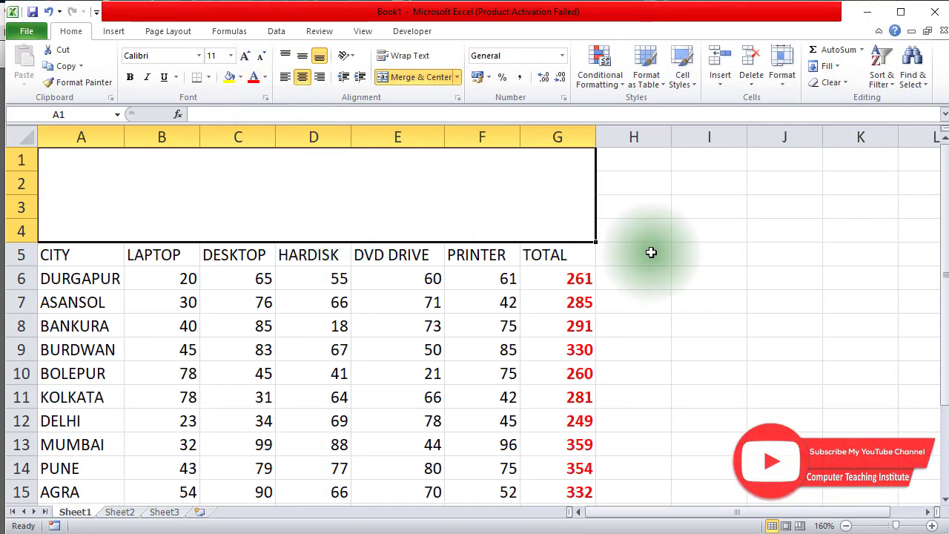
pyautogui.write('MATRIX')
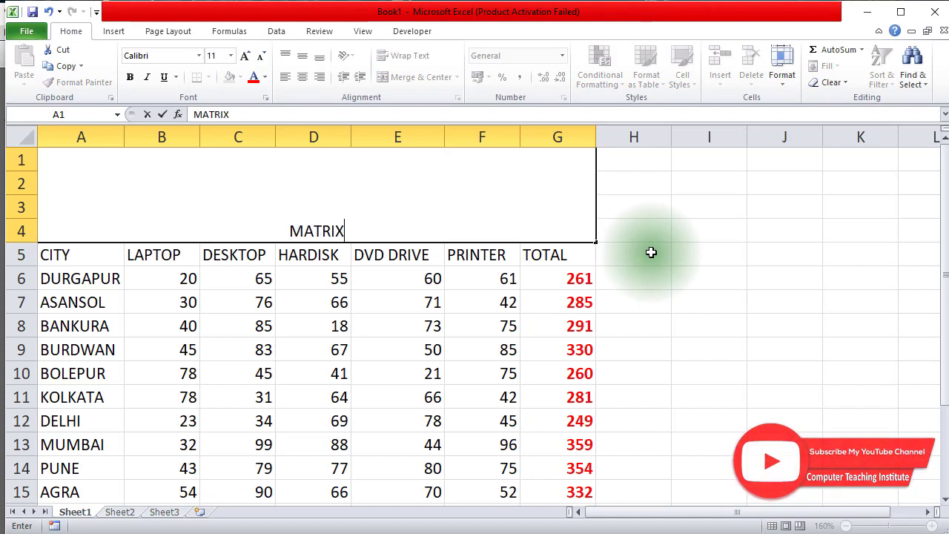
pyautogui.write(' SALES')
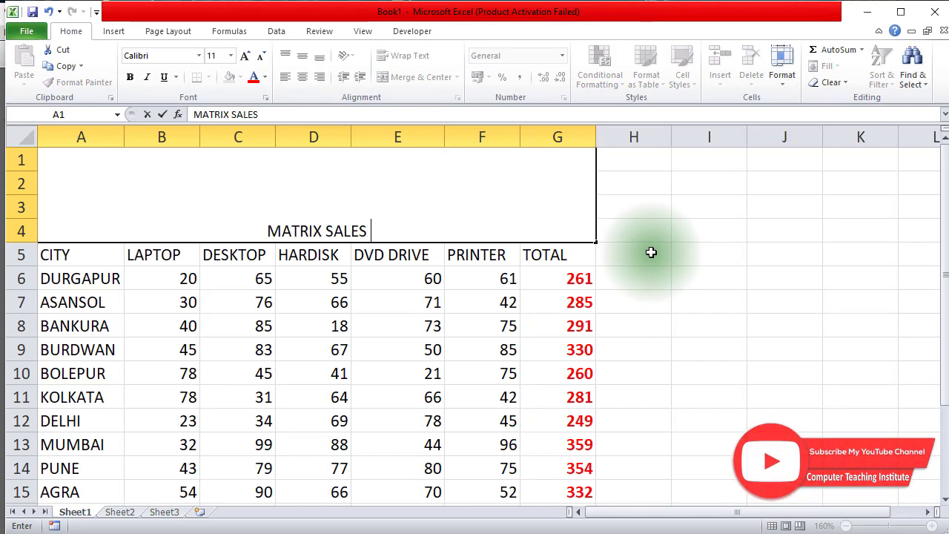
pyautogui.write('7 SERVIC')
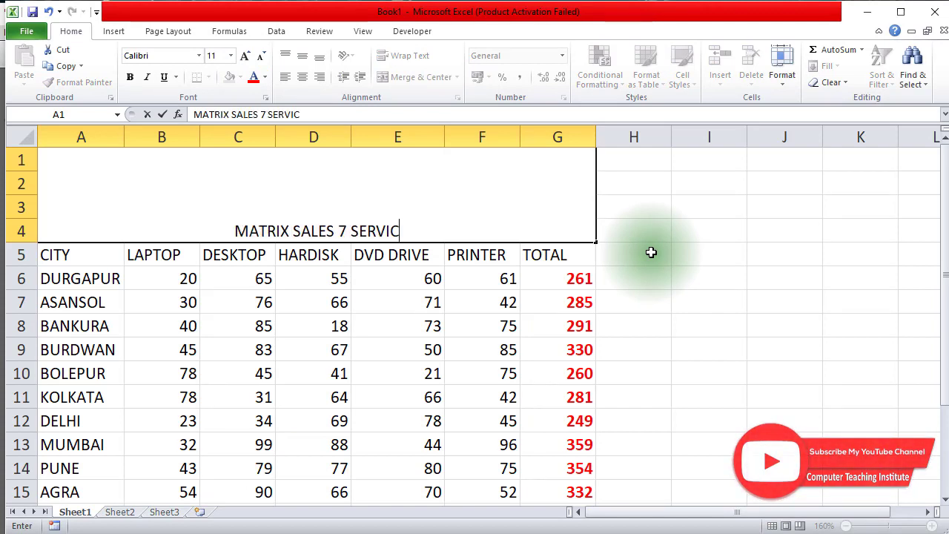
pyautogui.write('ES')
pyautogui.click(445, 519)
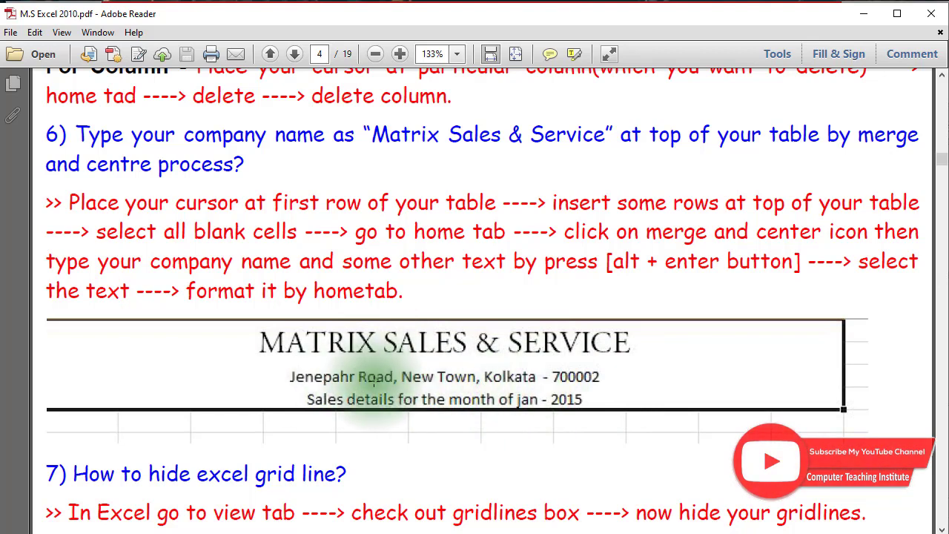
pyautogui.click(454, 523)
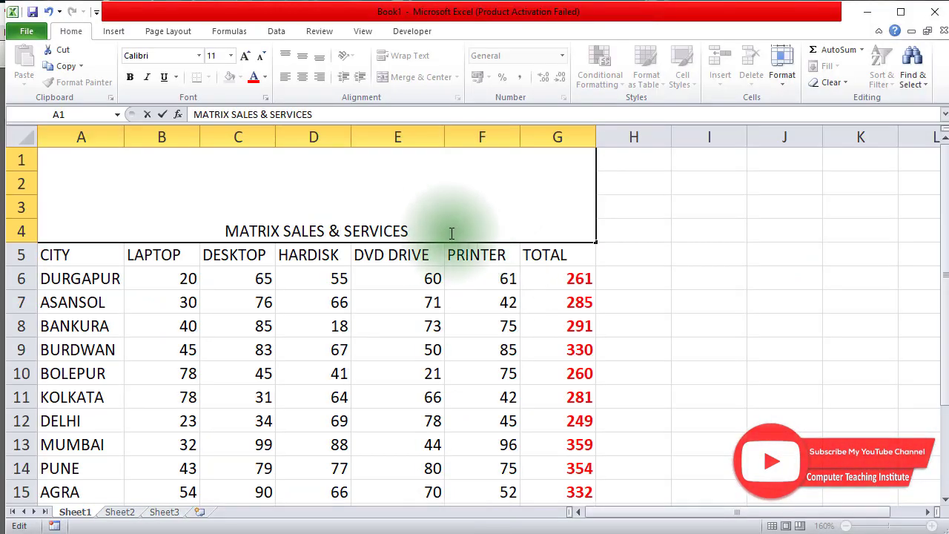
pyautogui.press('Return')
pyautogui.click(411, 233)
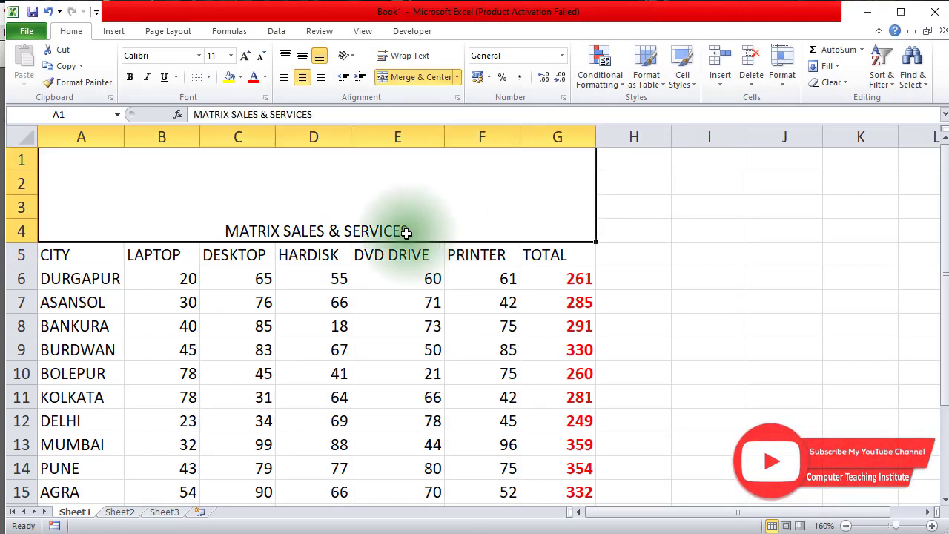
# - Add the company's Kolkata street address as a second line in the title cell
pyautogui.press('F2')
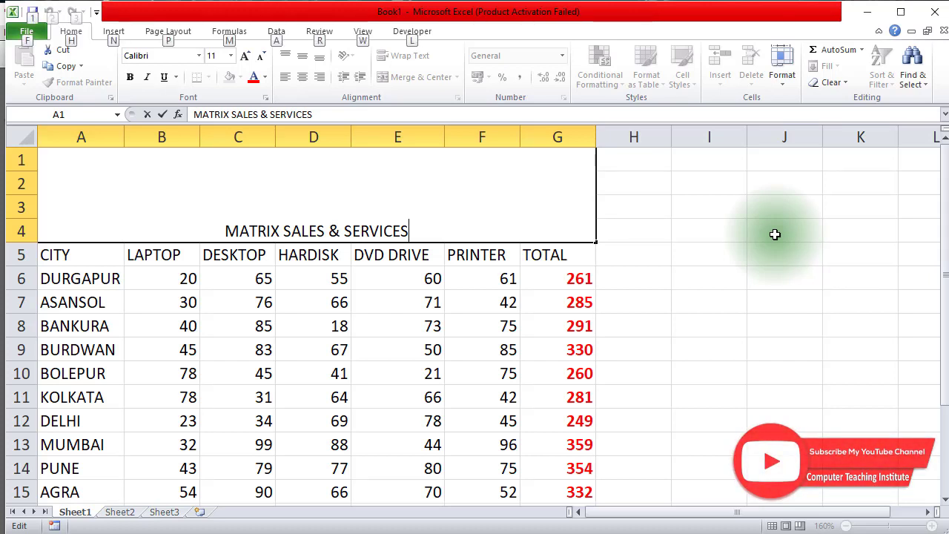
pyautogui.hotkey('alt', 'Return')
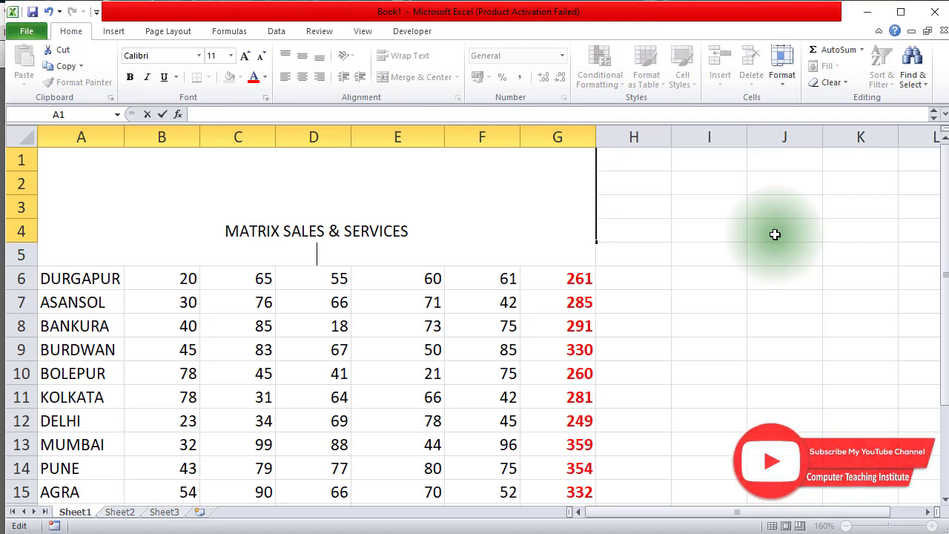
pyautogui.write('her Road, N')
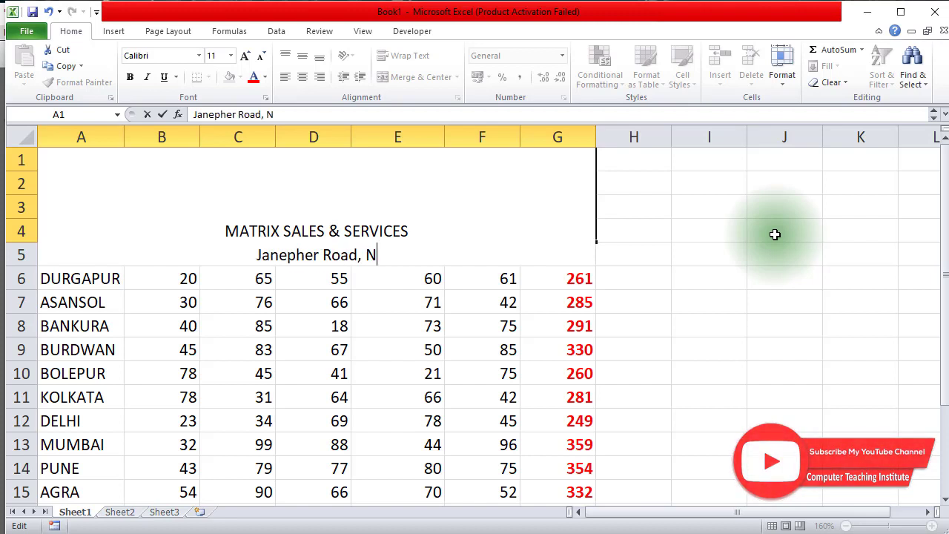
pyautogui.write('ew Town, Kolkata, ')
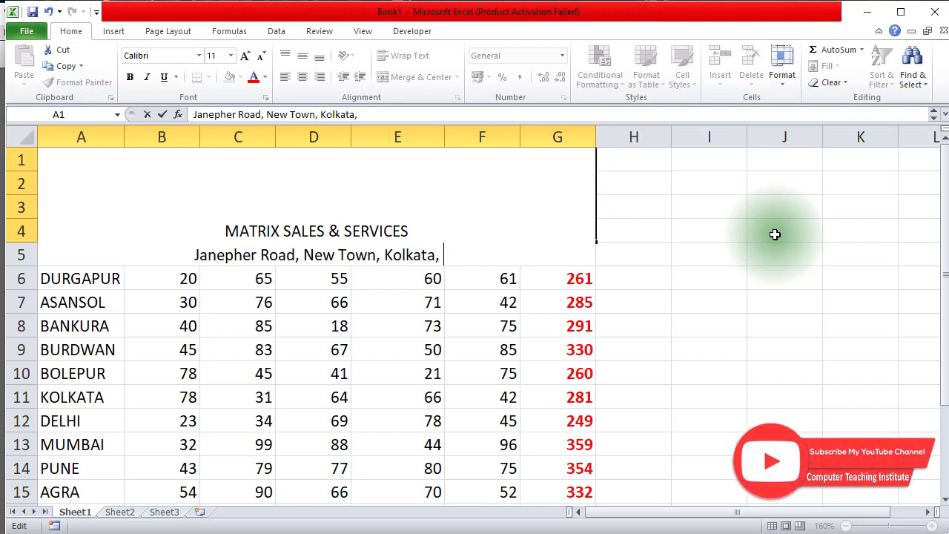
pyautogui.write('pin')
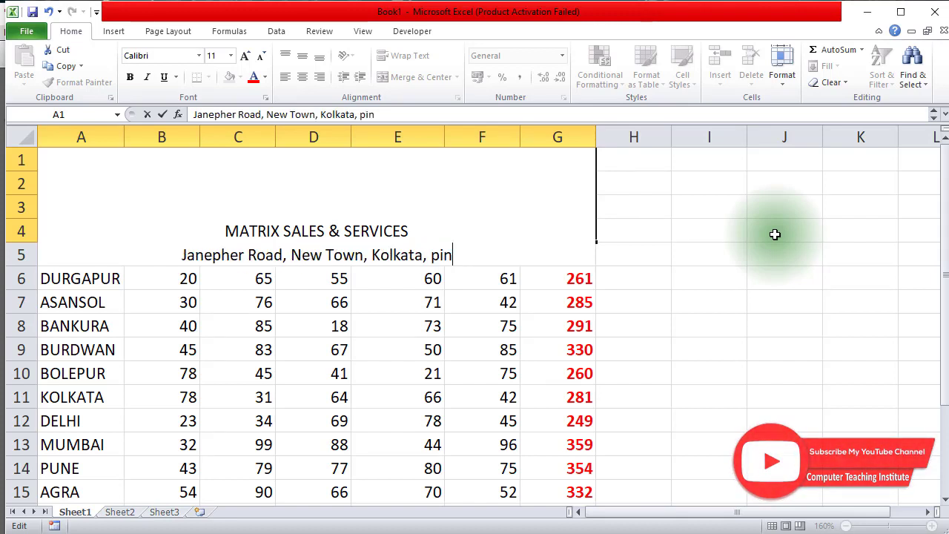
pyautogui.write(' - 7000002')
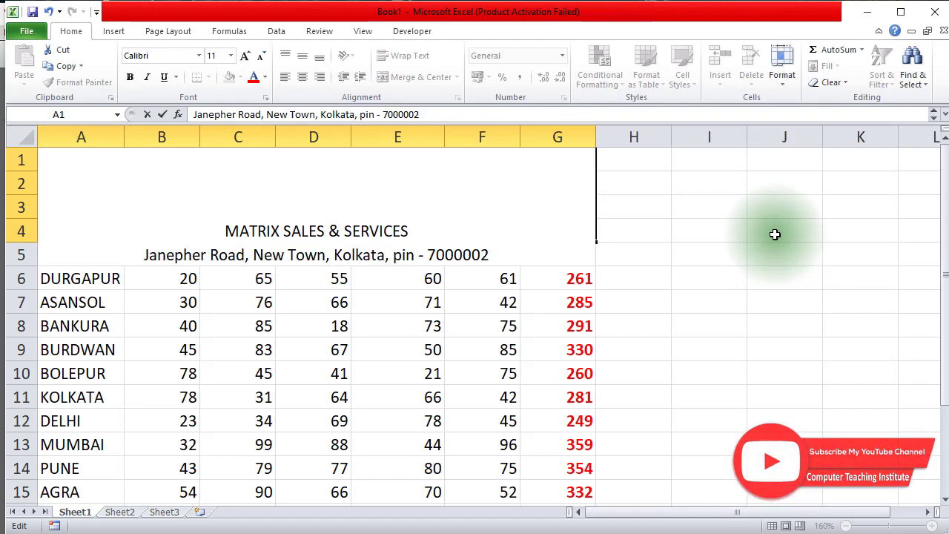
pyautogui.click(497, 530)
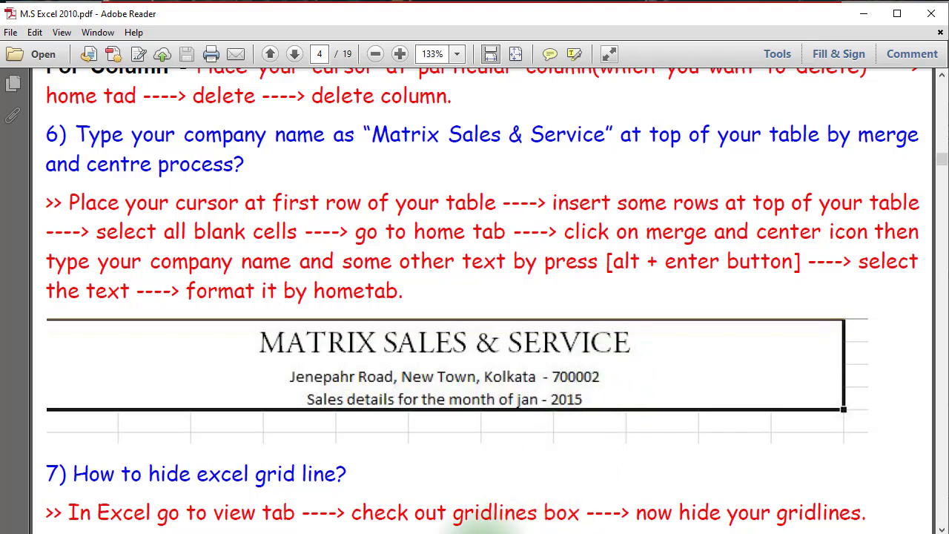
pyautogui.moveTo(454, 533)
pyautogui.click(453, 482)
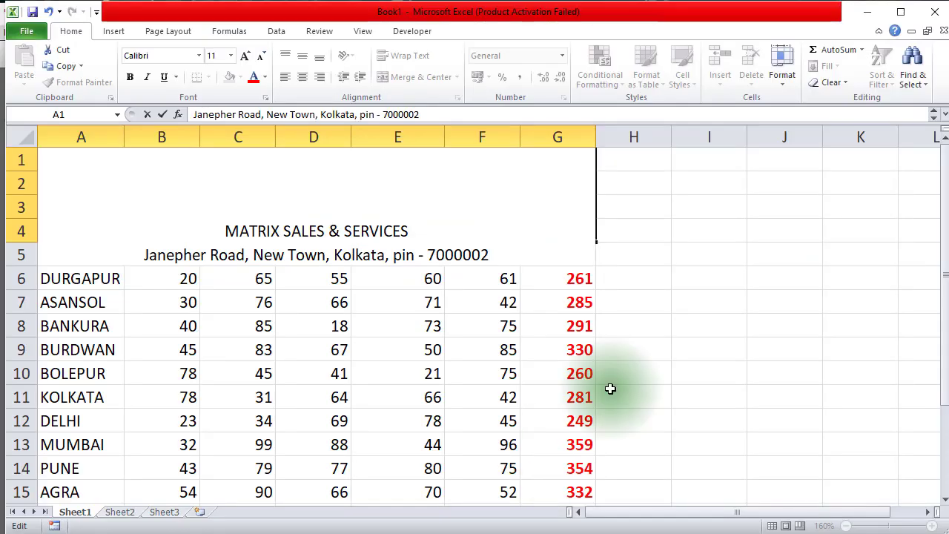
# - Add a third title line reading 'Sales Details for the month of Jan - 2020'
pyautogui.hotkey('alt', 'Return')
pyautogui.write('Sa')
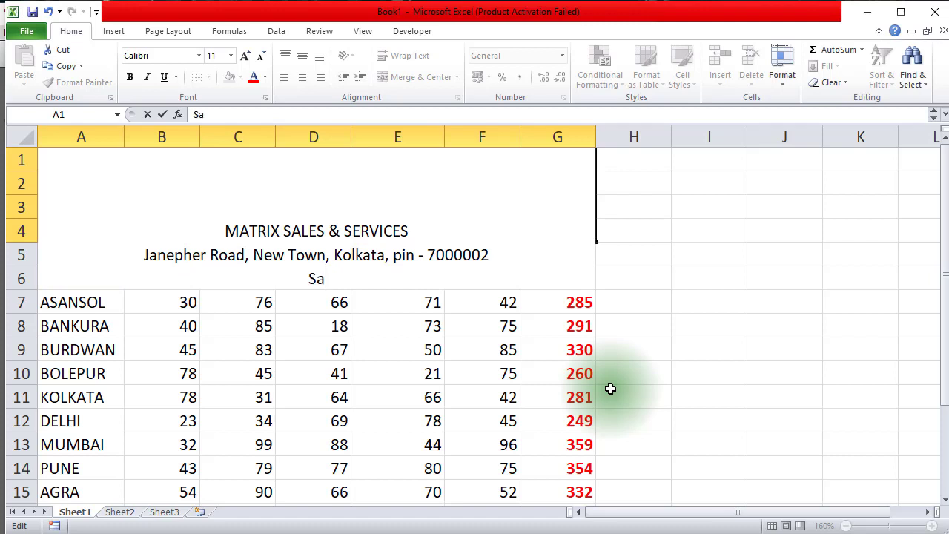
pyautogui.write('les Deta')
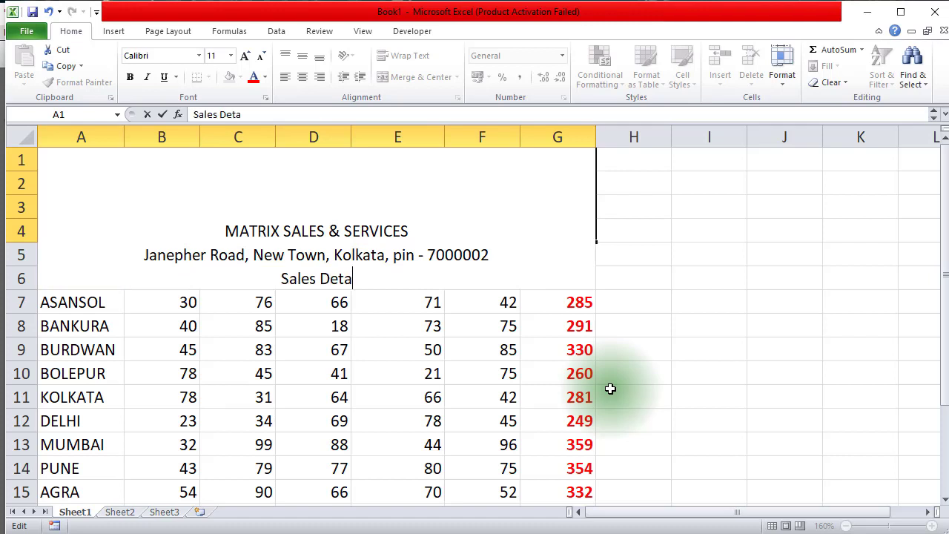
pyautogui.write('ils for the ')
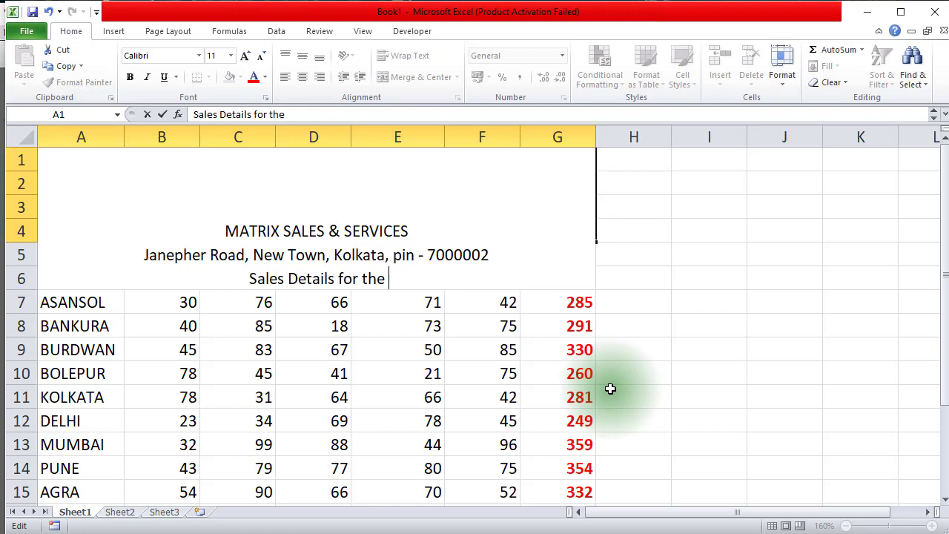
pyautogui.write('month of ')
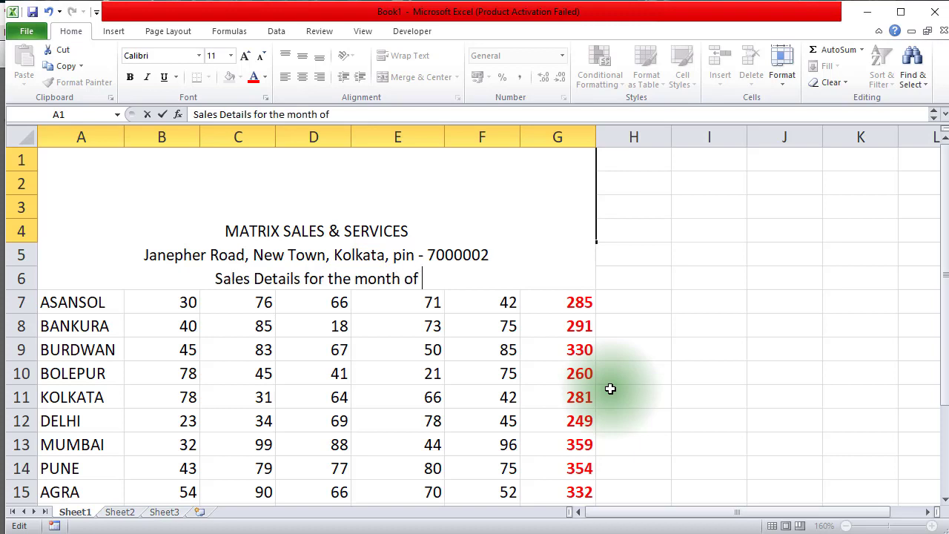
pyautogui.write('jan -')
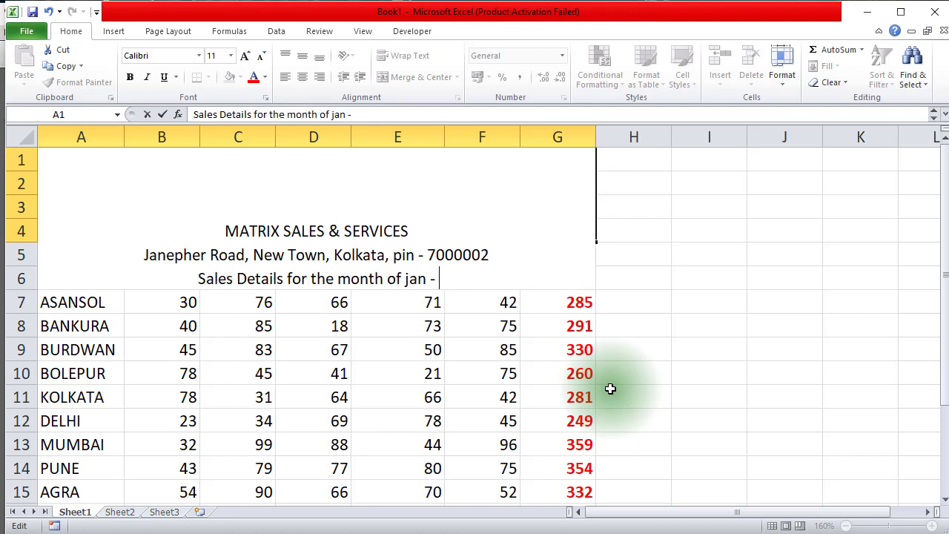
pyautogui.write(' 2019')
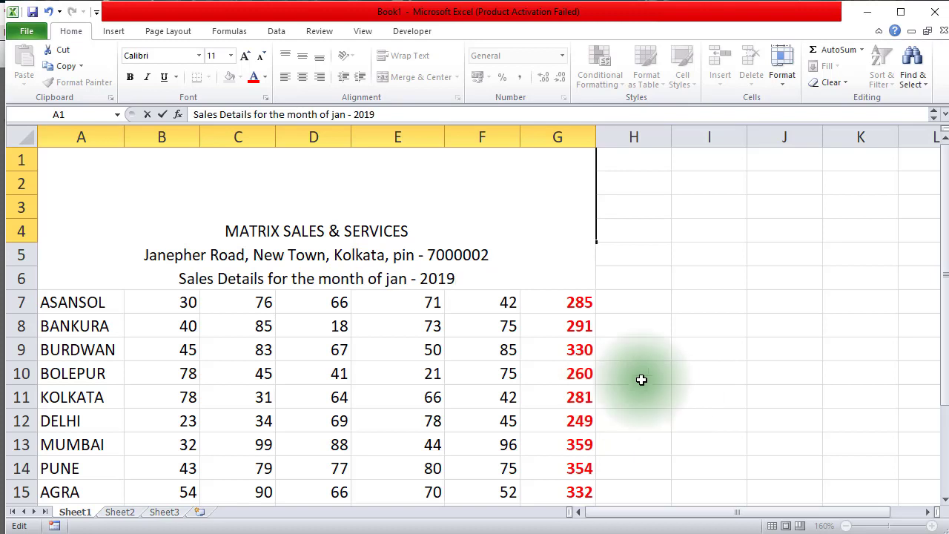
pyautogui.press('BackSpace')
pyautogui.press('BackSpace')
pyautogui.write('20')
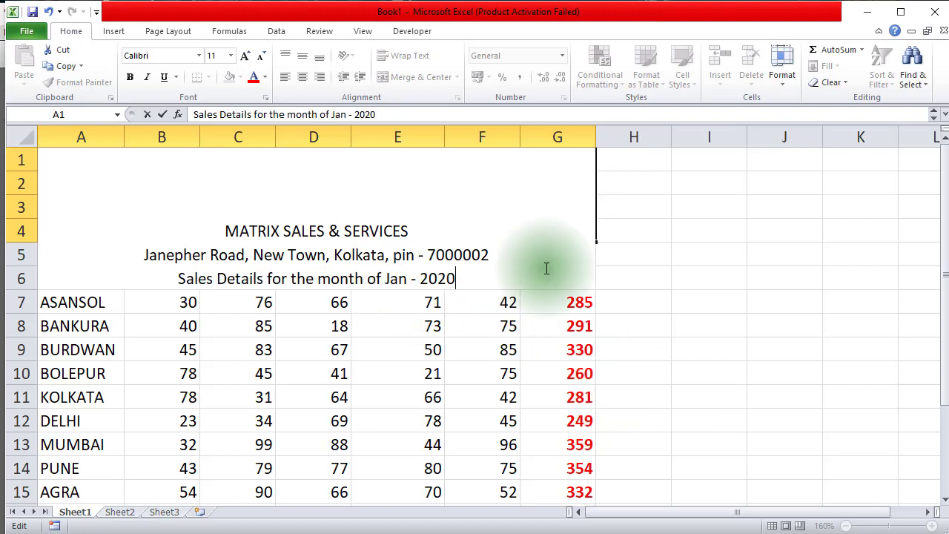
pyautogui.click(710, 231)
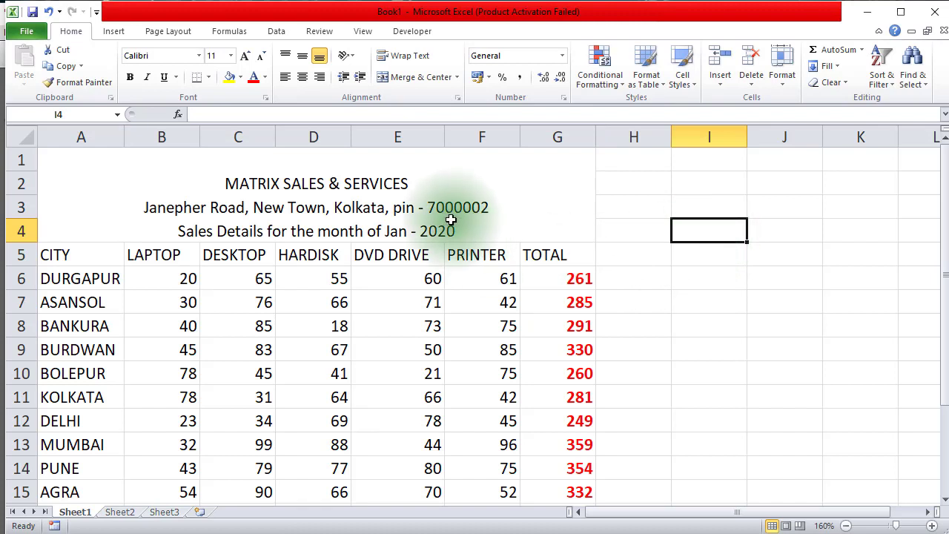
pyautogui.click(496, 531)
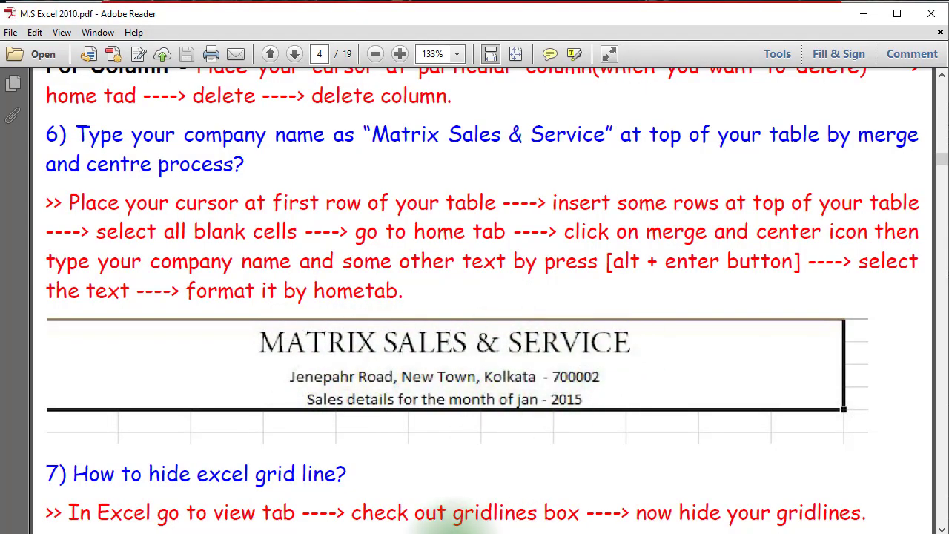
pyautogui.click(463, 528)
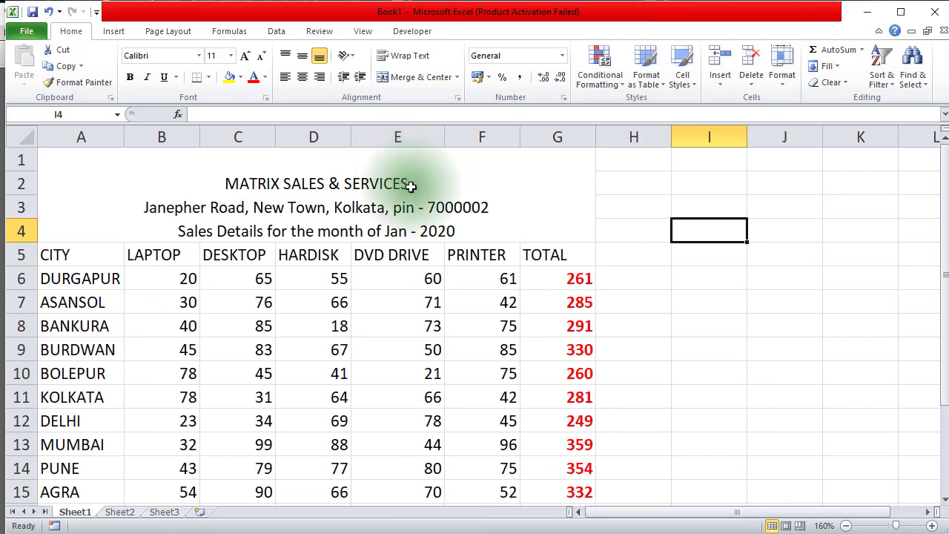
pyautogui.click(411, 186)
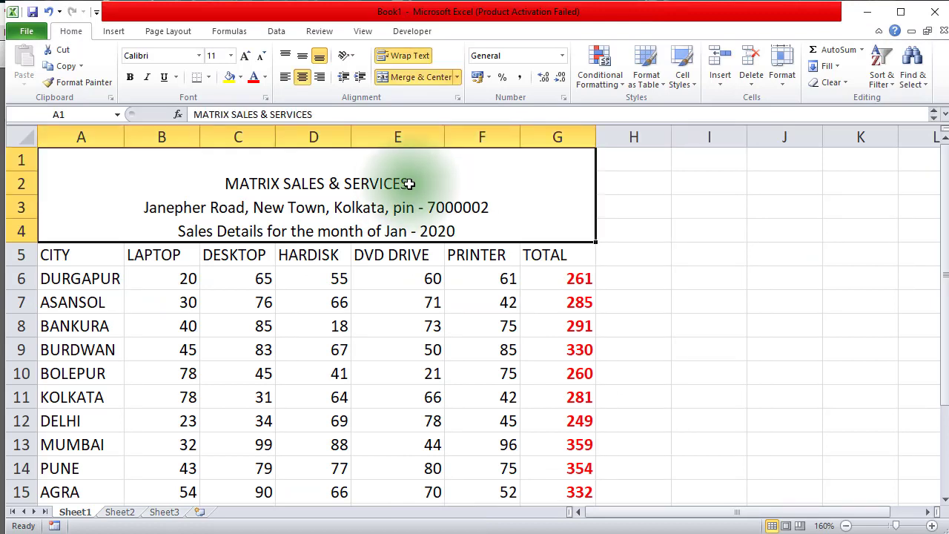
pyautogui.doubleClick(410, 184)
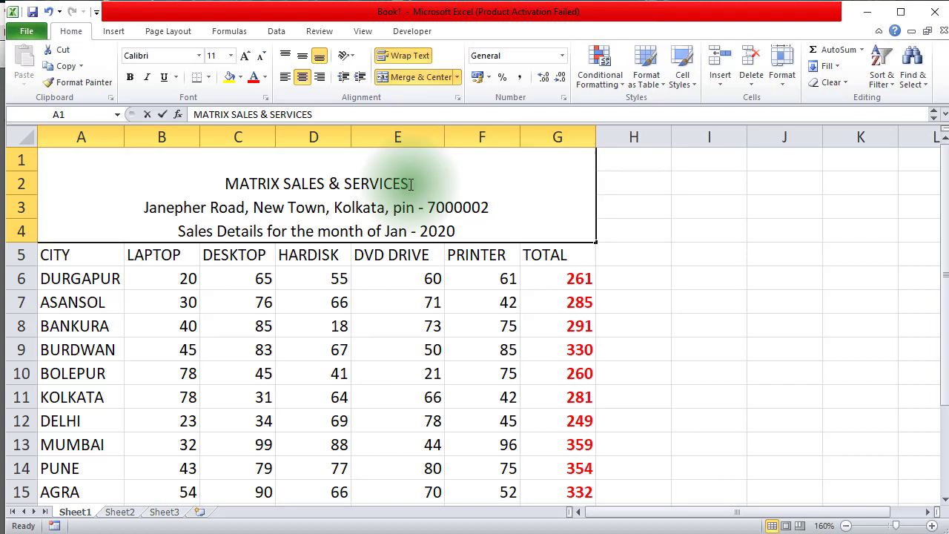
pyautogui.moveTo(407, 184); pyautogui.dragTo(229, 188)
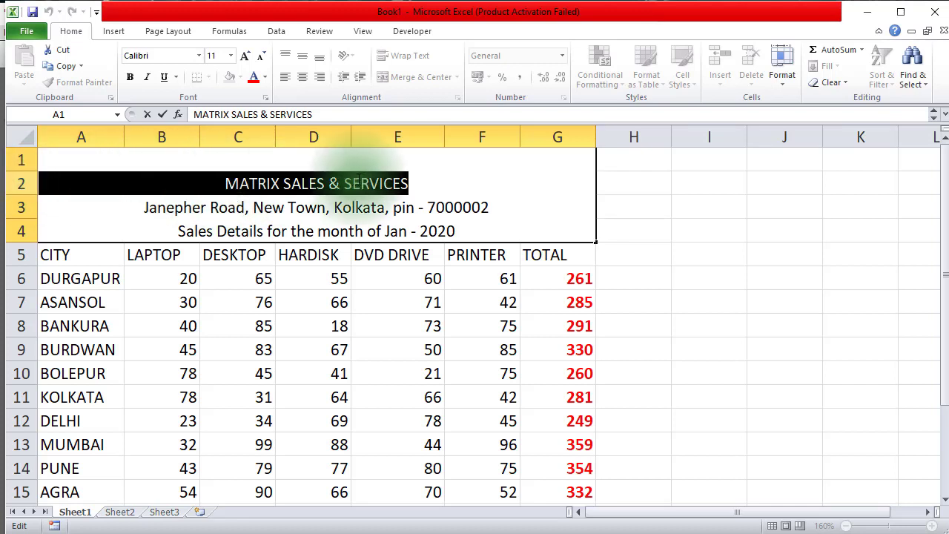
pyautogui.click(519, 185)
pyautogui.click(705, 203)
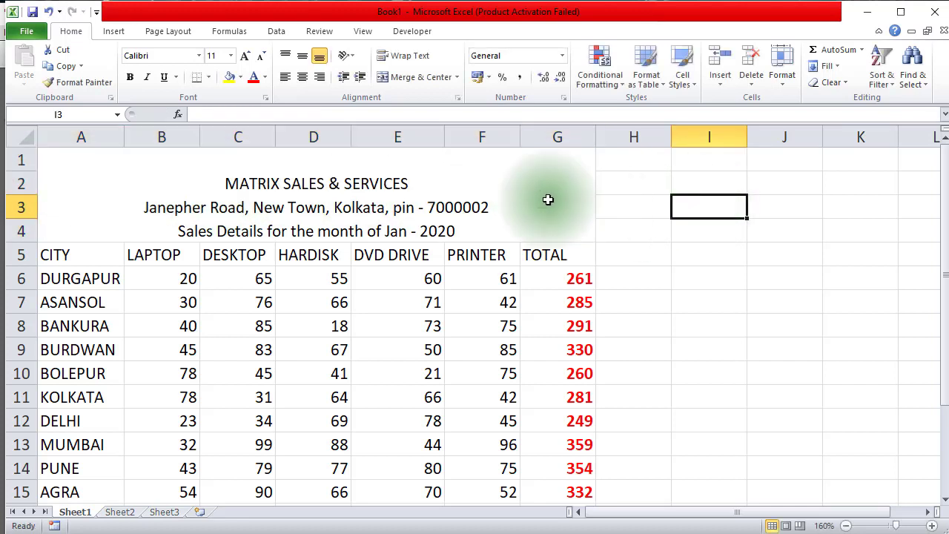
pyautogui.click(514, 178)
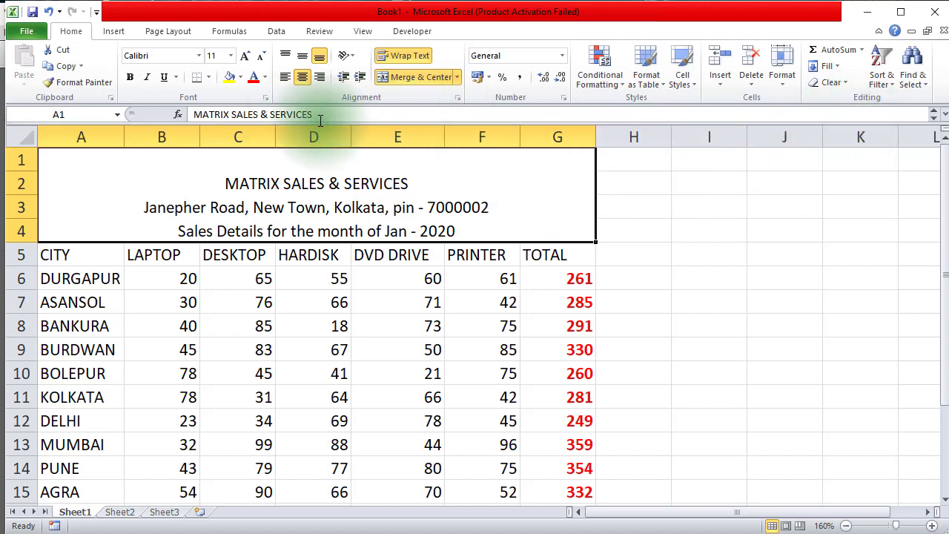
pyautogui.click(933, 118)
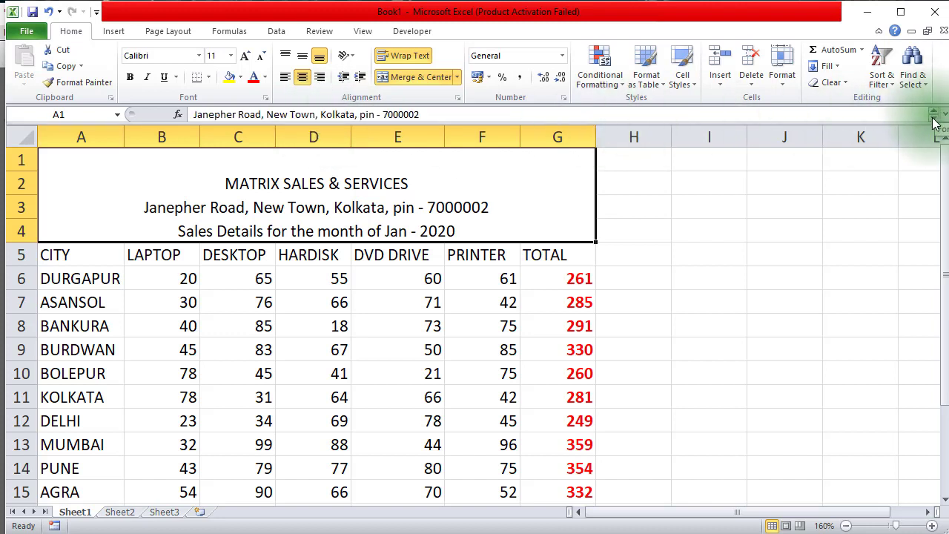
pyautogui.click(934, 119)
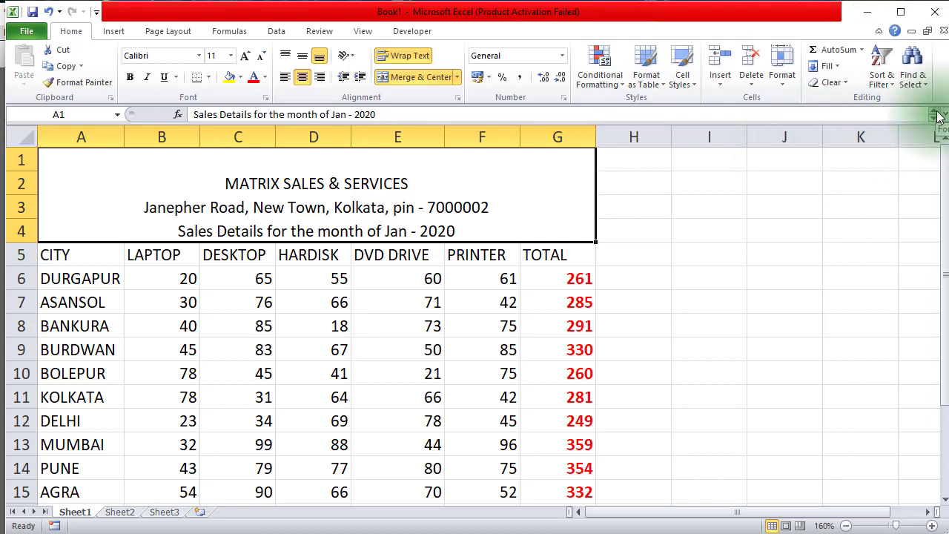
pyautogui.click(936, 111)
pyautogui.click(936, 111)
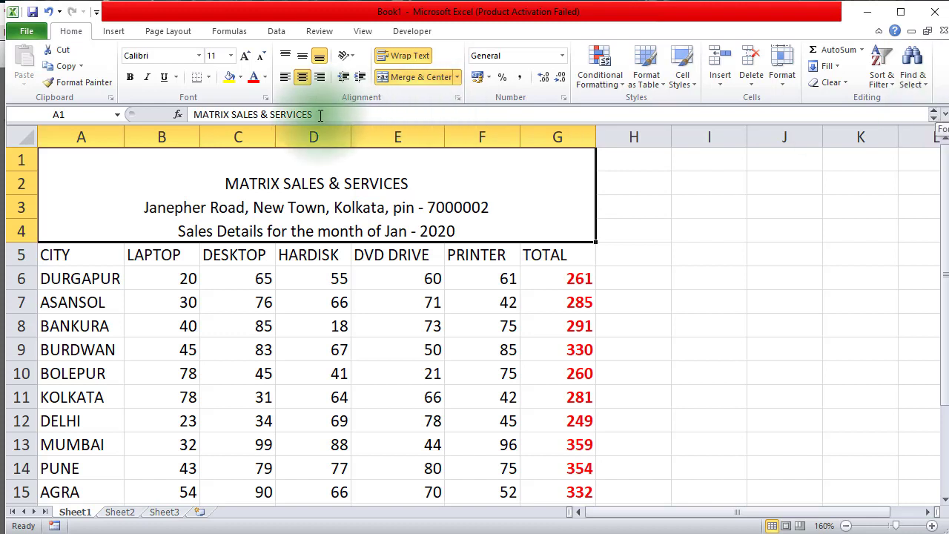
# - Select the company name text and enlarge its font size four steps
pyautogui.moveTo(315, 114); pyautogui.dragTo(191, 114)
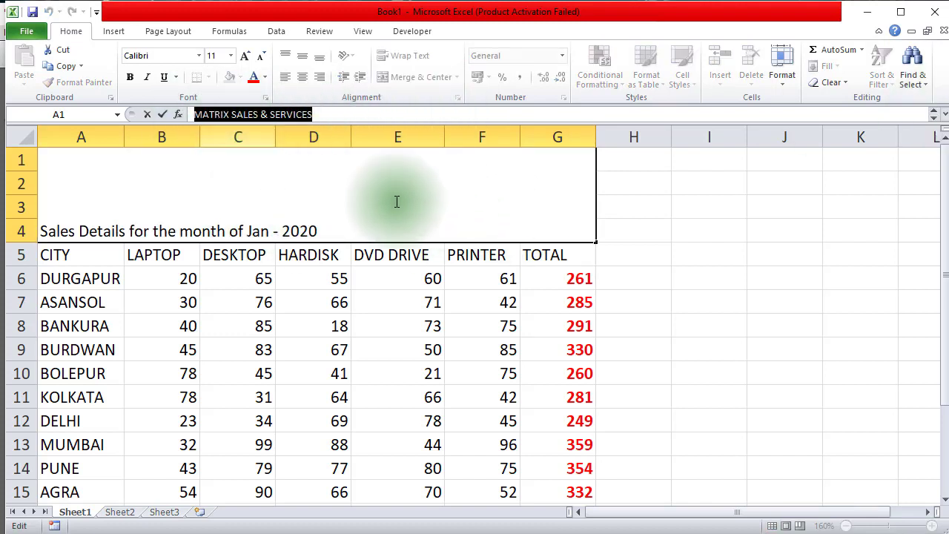
pyautogui.click(245, 57)
pyautogui.click(245, 57)
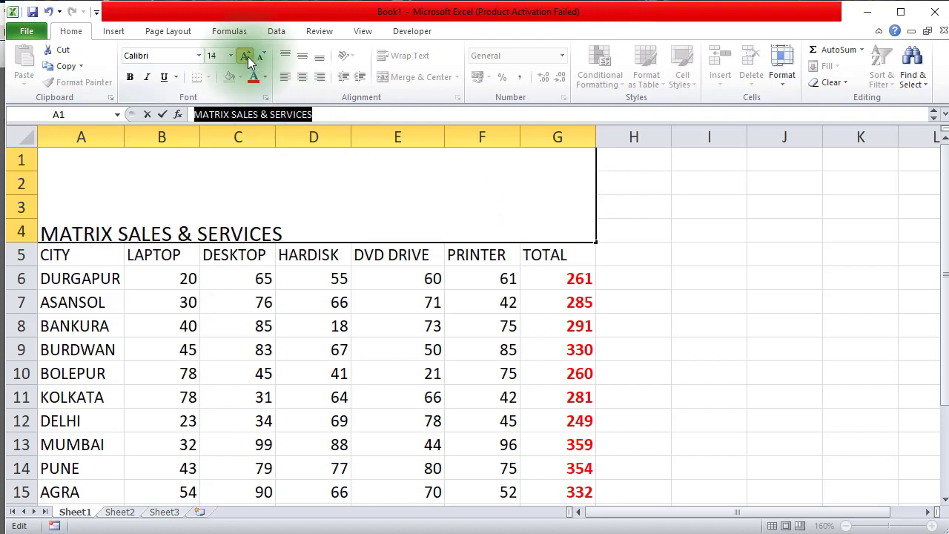
pyautogui.click(246, 56)
pyautogui.click(245, 56)
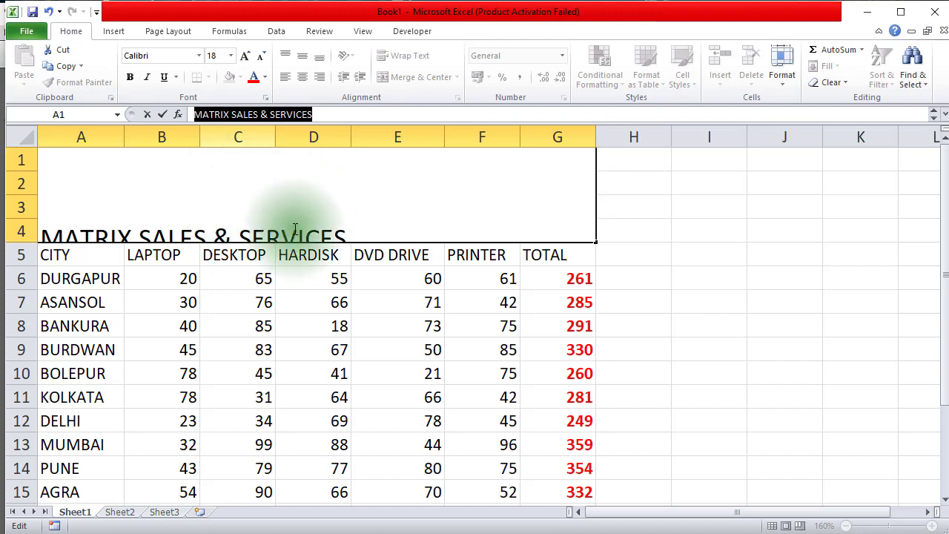
pyautogui.click(758, 258)
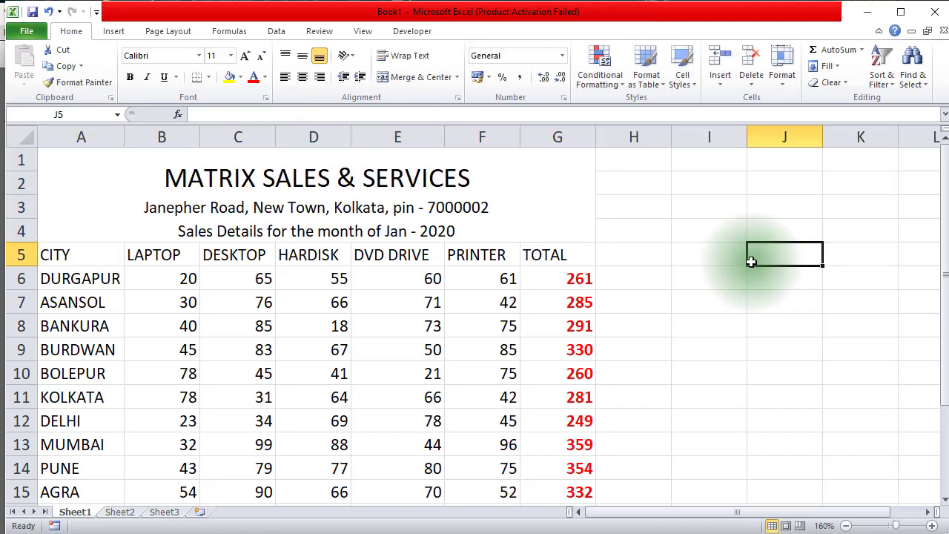
# - Set MATRIX SALES & SERVICES to 22-point bold Times New Roman
pyautogui.click(473, 176)
pyautogui.doubleClick(473, 176)
pyautogui.moveTo(472, 178); pyautogui.dragTo(170, 178)
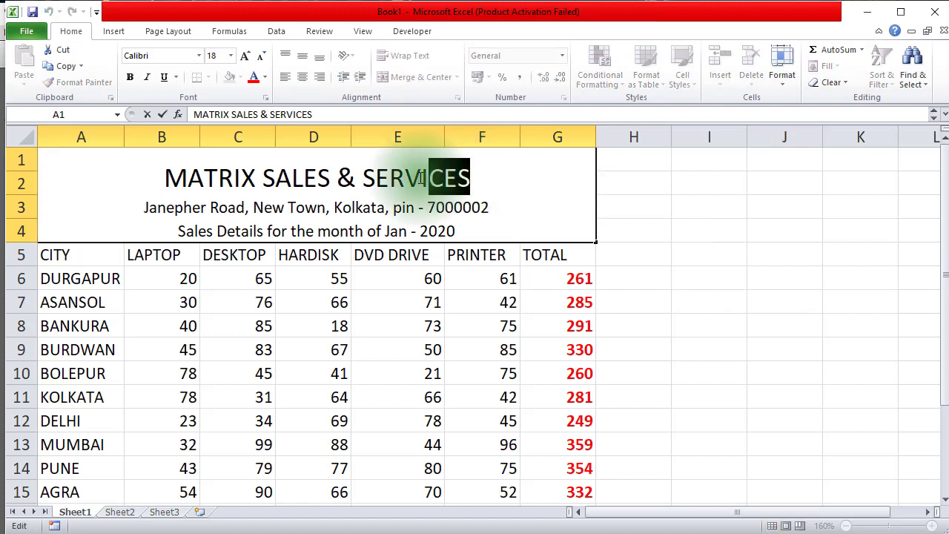
pyautogui.click(244, 55)
pyautogui.click(245, 55)
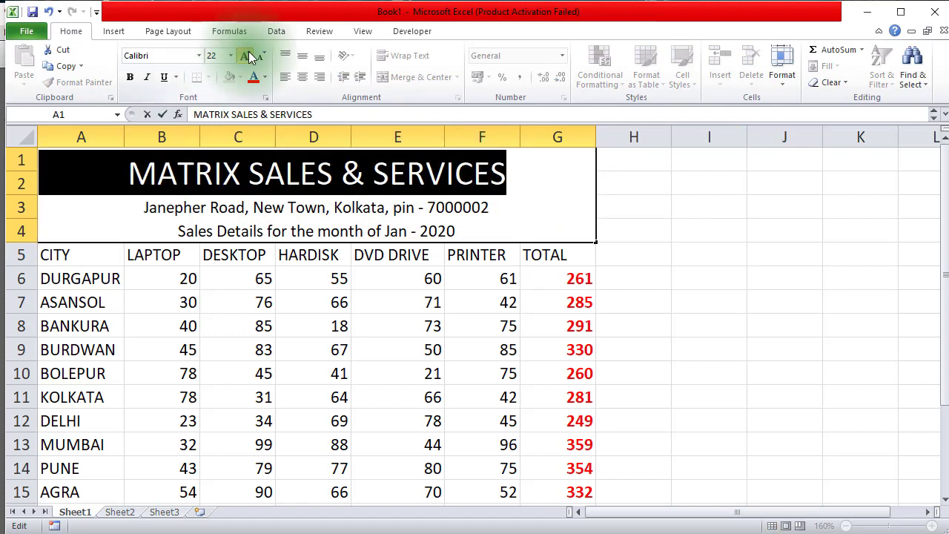
pyautogui.click(202, 57)
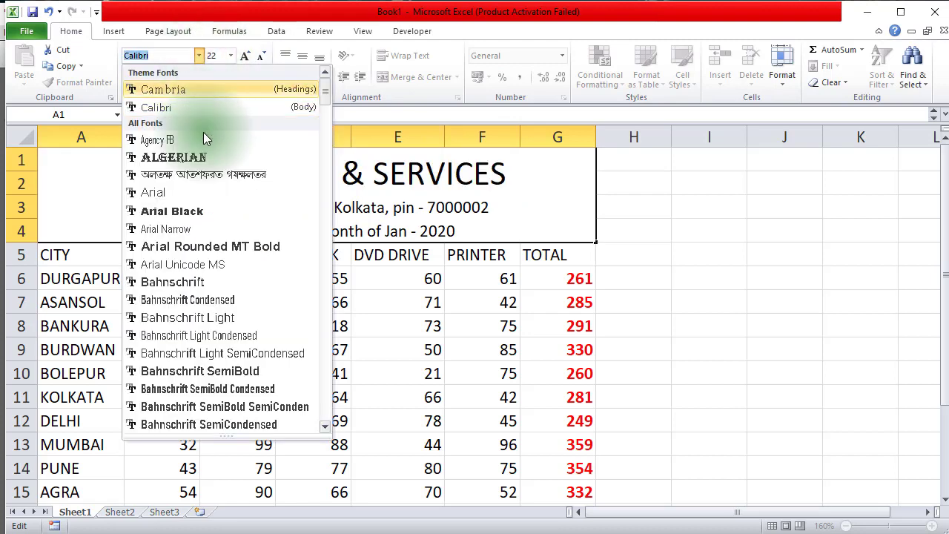
pyautogui.click(213, 247)
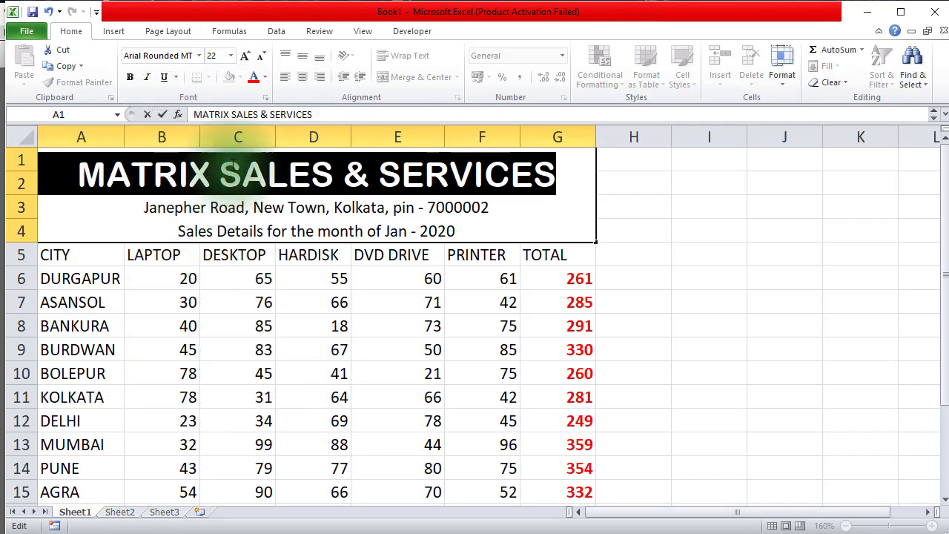
pyautogui.click(201, 54)
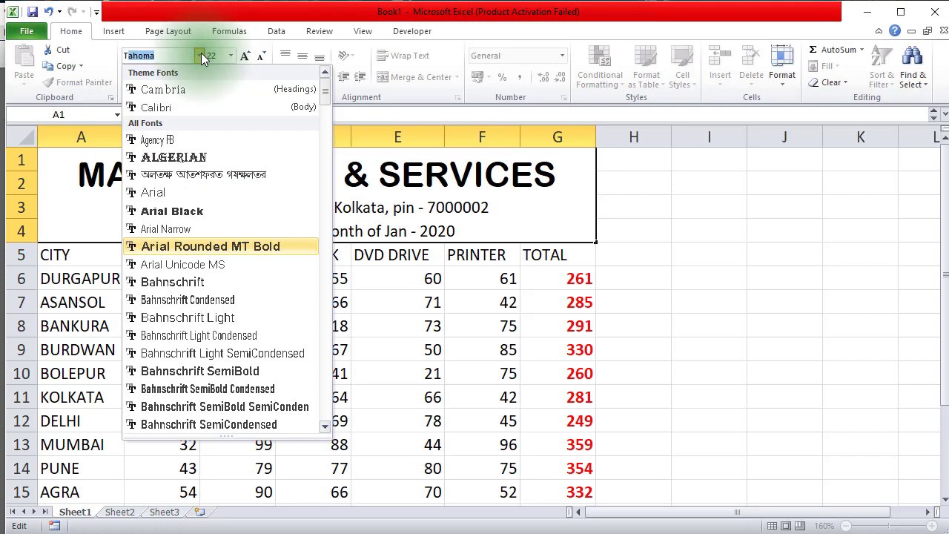
pyautogui.write('Times New Roman')
pyautogui.press('Return')
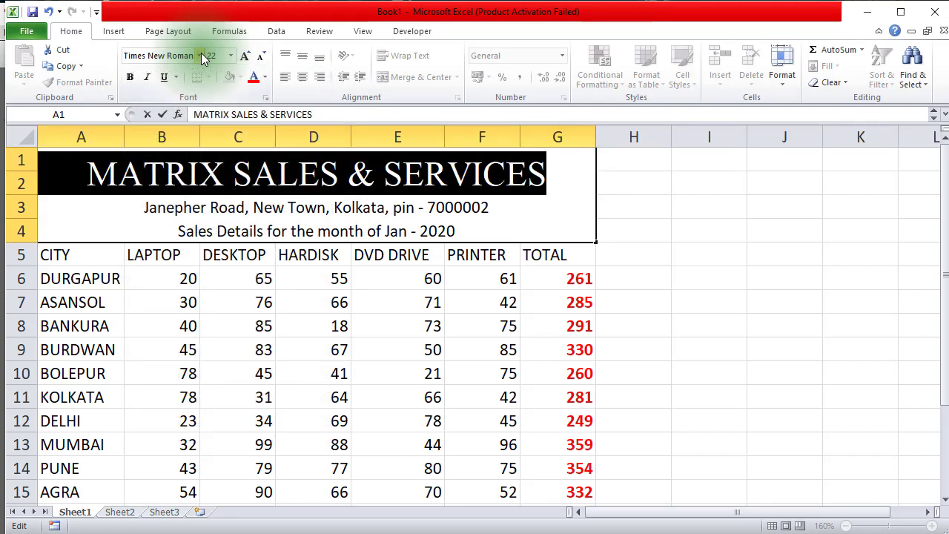
pyautogui.click(124, 77)
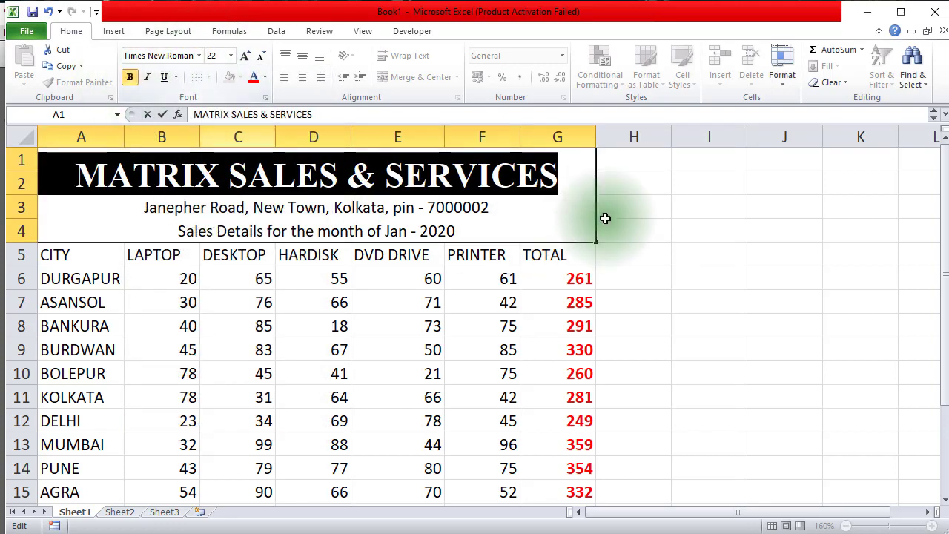
pyautogui.click(676, 211)
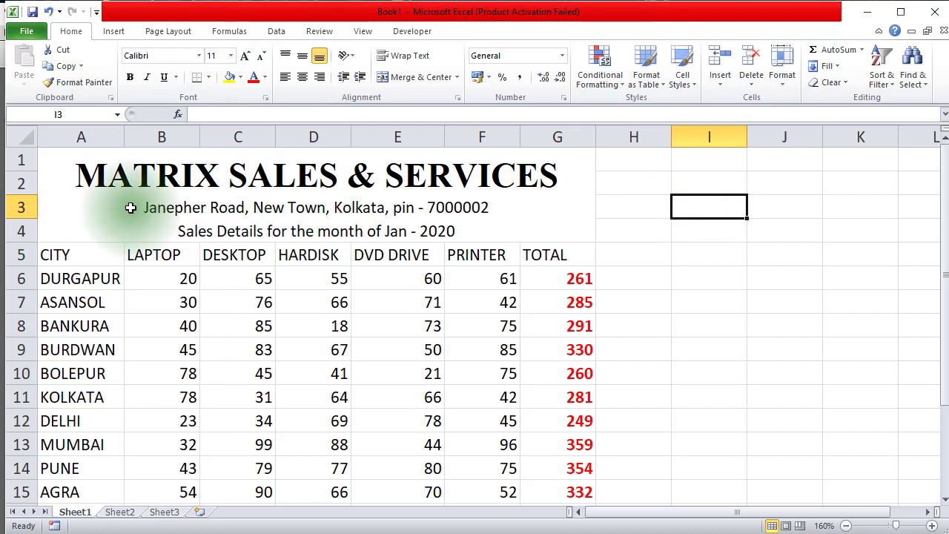
# - Select the merged header block, then scroll the PDF guide to task 7 on hiding gridlines
pyautogui.moveTo(555, 170); pyautogui.dragTo(554, 230)
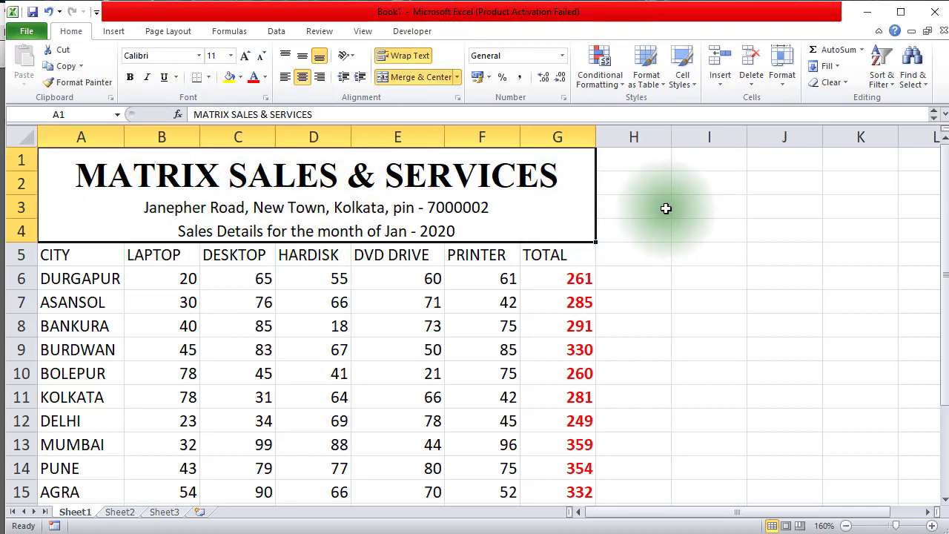
pyautogui.scroll(-1, 663, 210)
pyautogui.scroll(1, 662, 209)
pyautogui.hotkey('alt', 'Tab')
pyautogui.scroll(-2, 666, 250)
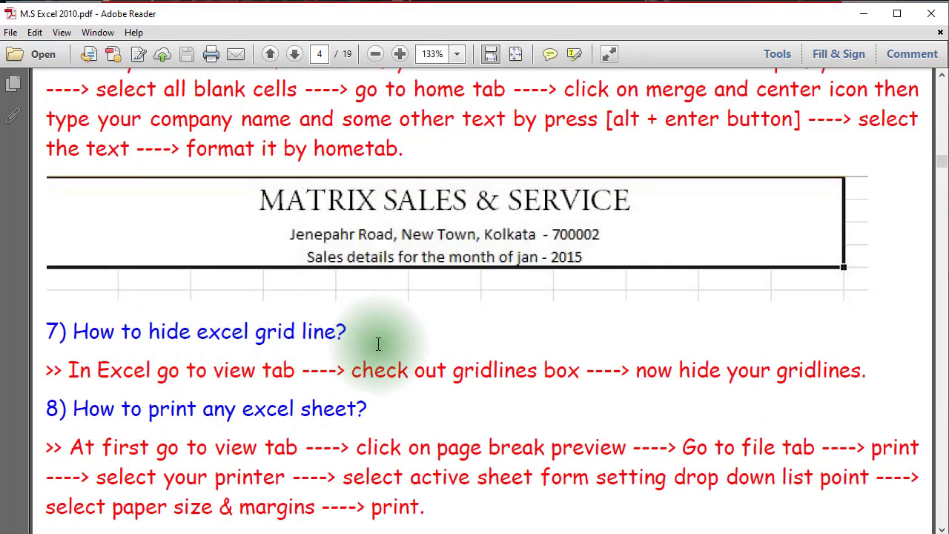
pyautogui.scroll(-1, 397, 340)
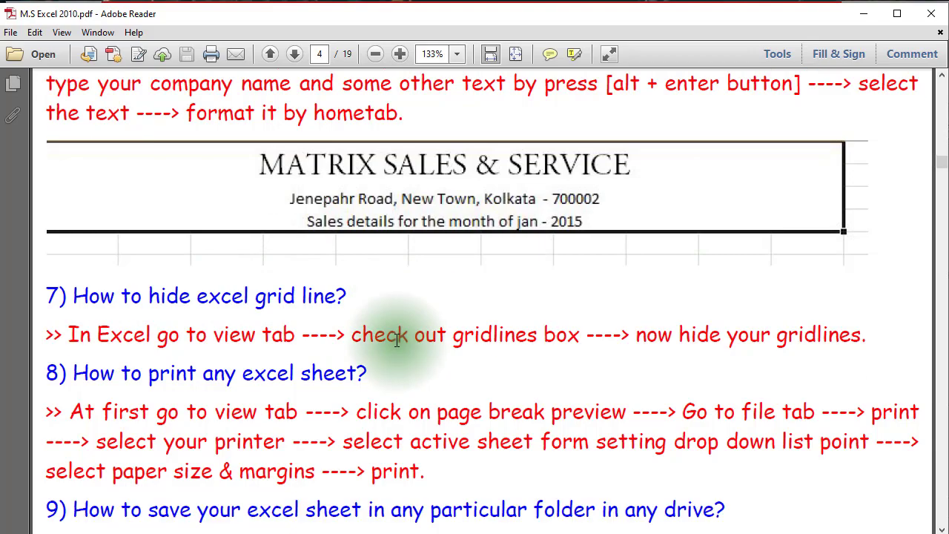
pyautogui.hotkey('alt', 'Tab')
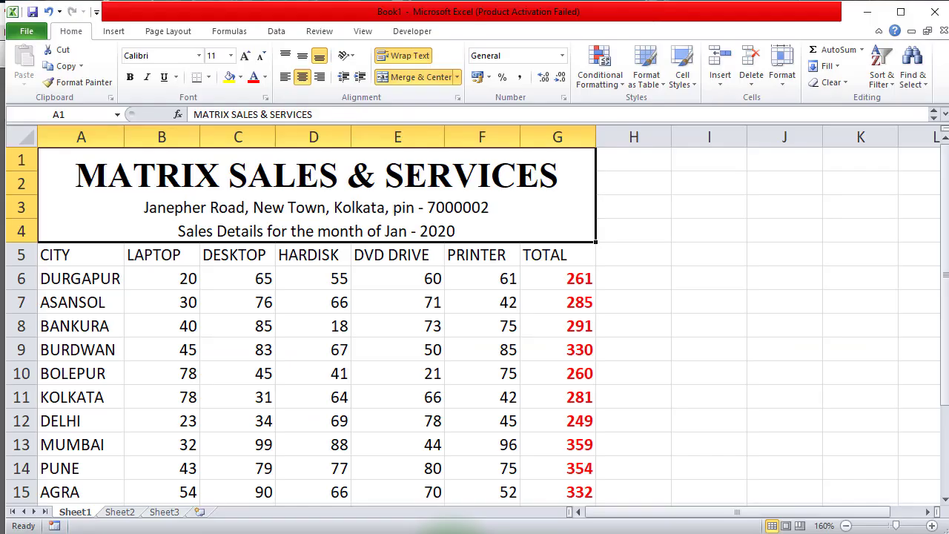
pyautogui.moveTo(683, 205); pyautogui.dragTo(690, 383)
pyautogui.click(805, 304)
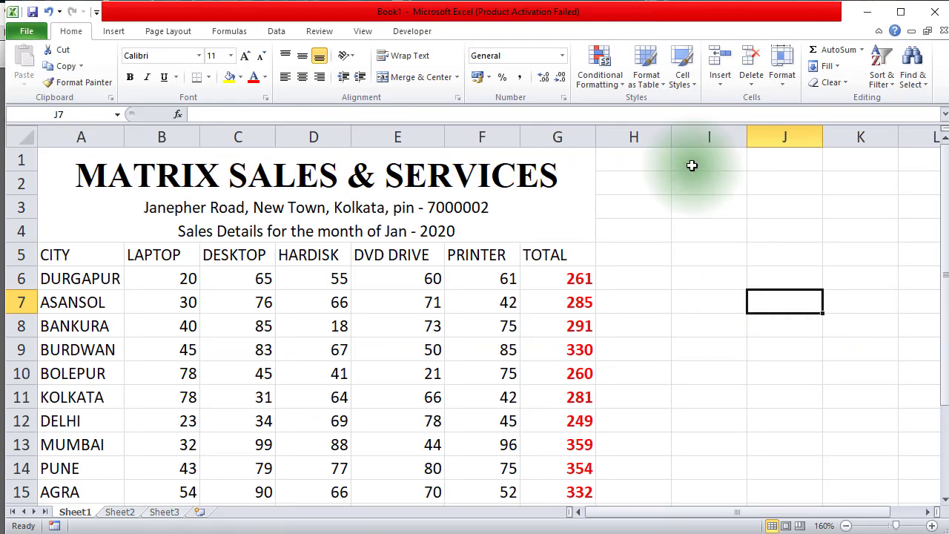
pyautogui.scroll(-2, 712, 311)
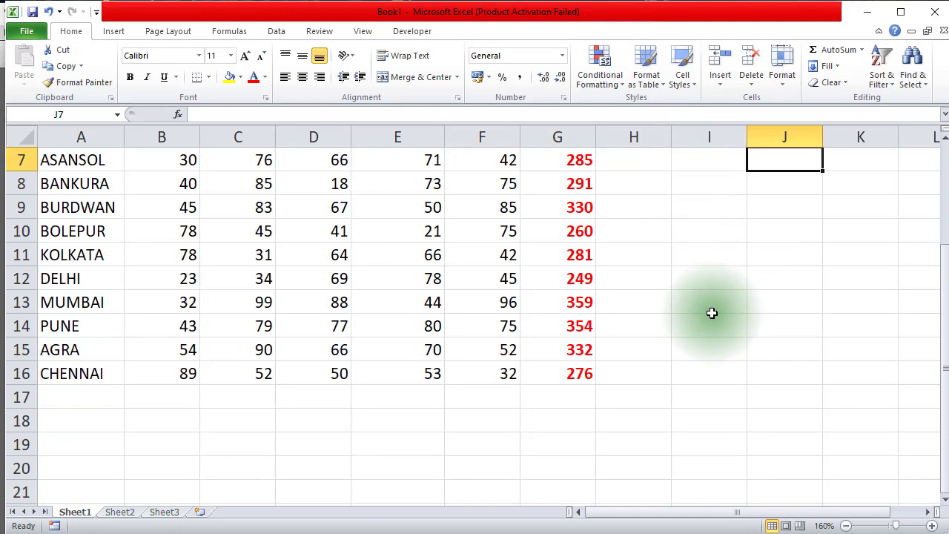
pyautogui.scroll(-3, 712, 311)
pyautogui.scroll(4, 712, 311)
pyautogui.scroll(1, 712, 313)
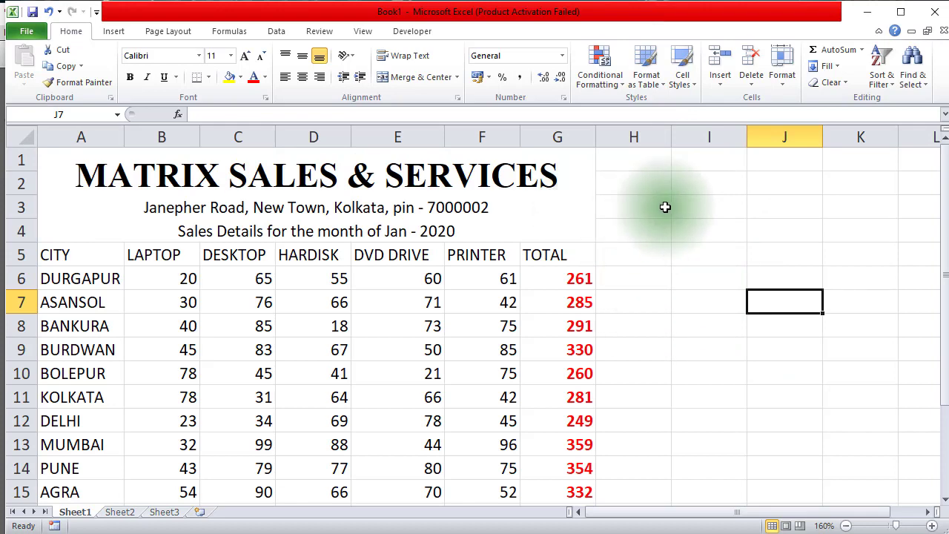
pyautogui.click(35, 34)
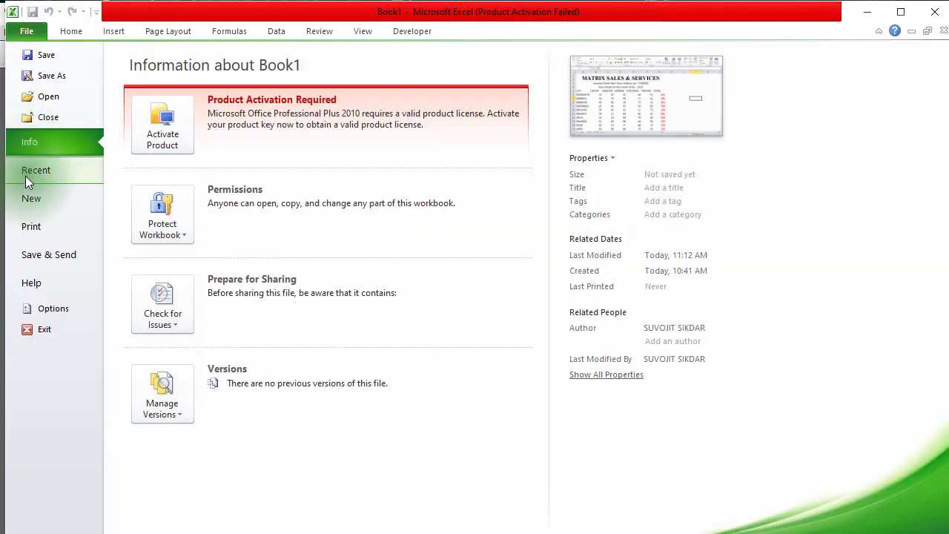
pyautogui.click(37, 230)
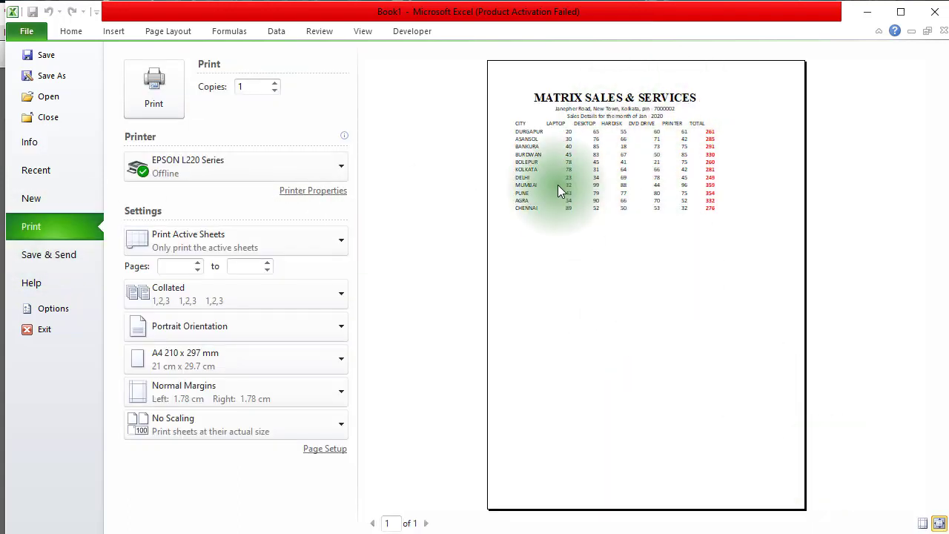
pyautogui.click(940, 523)
pyautogui.click(940, 524)
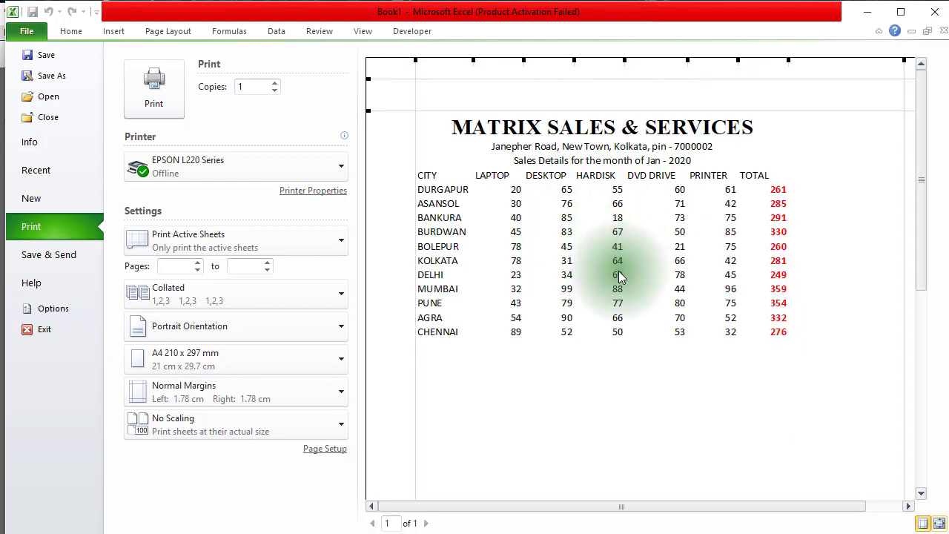
pyautogui.moveTo(922, 208); pyautogui.dragTo(925, 240)
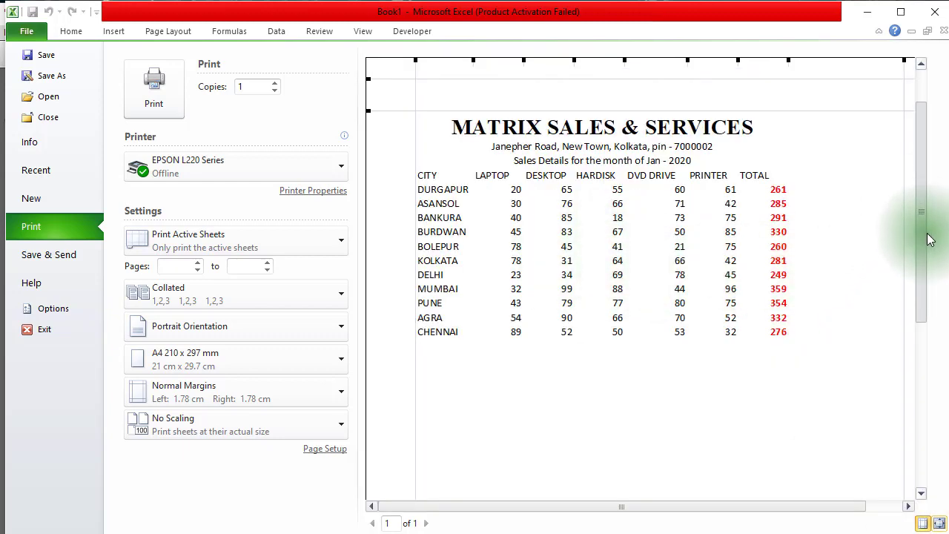
pyautogui.scroll(3, 699, 368)
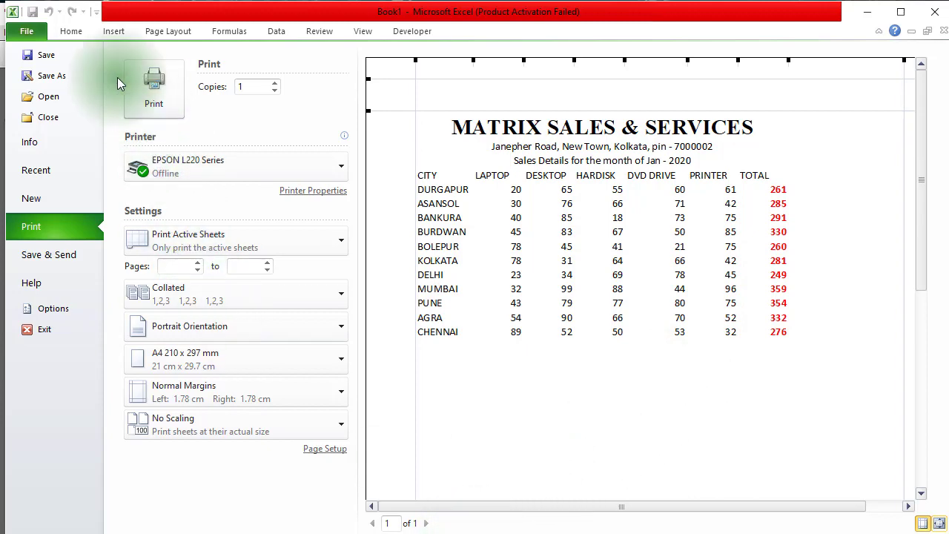
pyautogui.click(65, 34)
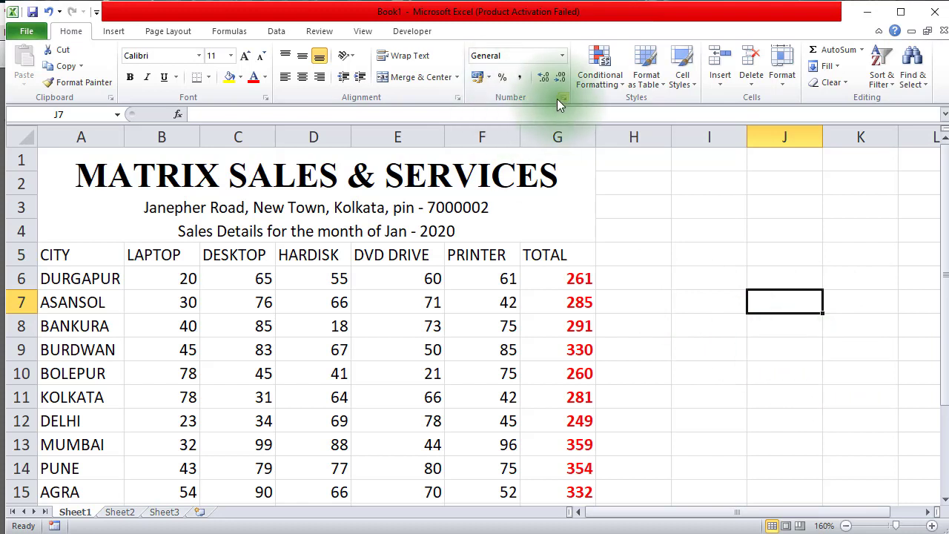
# - Turn gridlines off to inspect the table, turn them back on, then select the table from A1
pyautogui.click(364, 31)
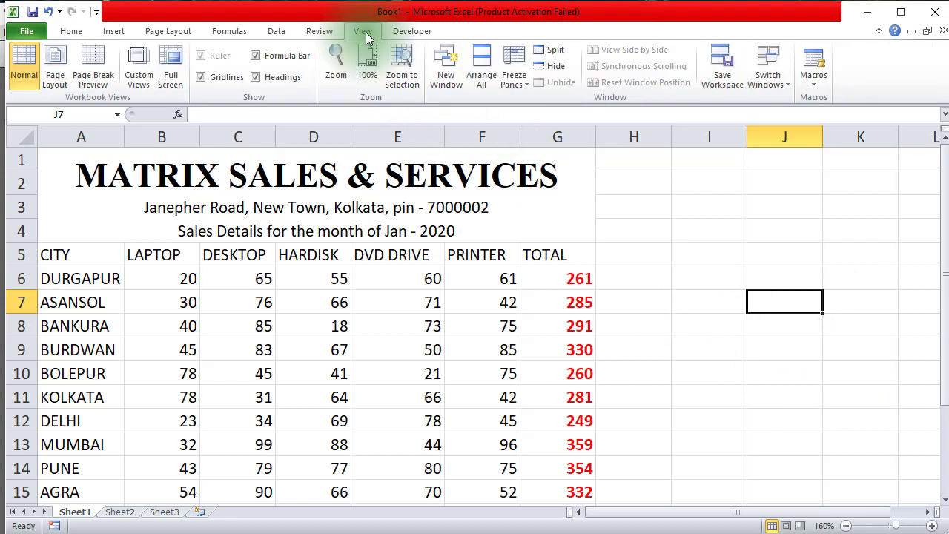
pyautogui.click(200, 78)
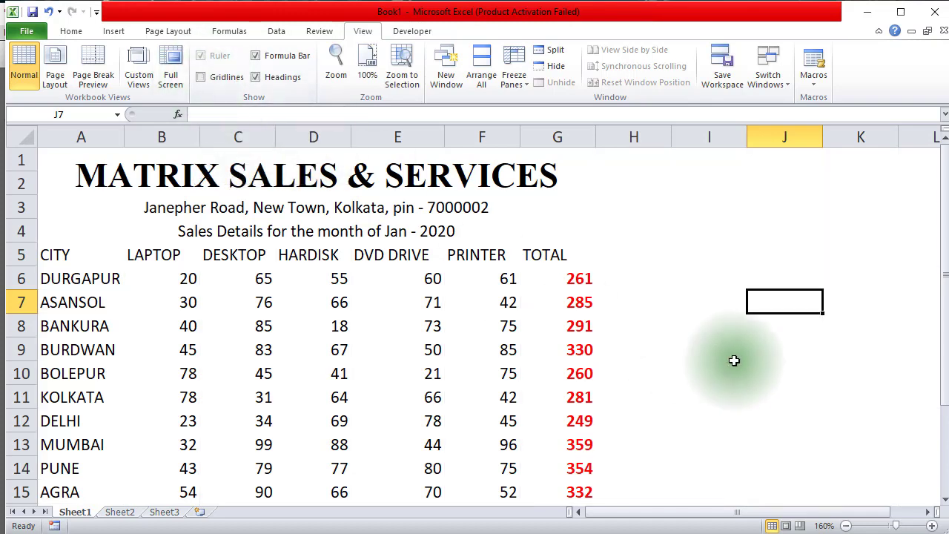
pyautogui.scroll(-2, 734, 360)
pyautogui.scroll(-1, 735, 361)
pyautogui.scroll(-2, 735, 360)
pyautogui.scroll(4, 735, 360)
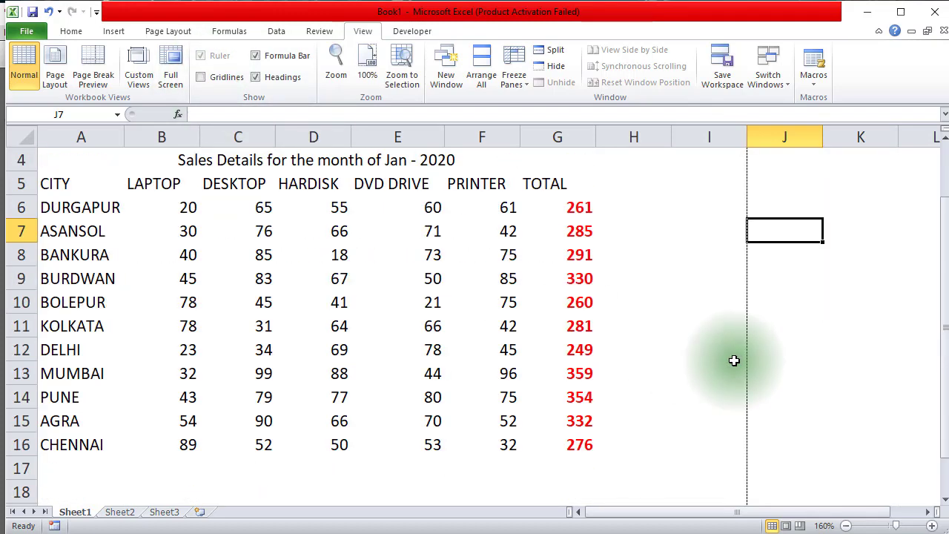
pyautogui.scroll(1, 734, 361)
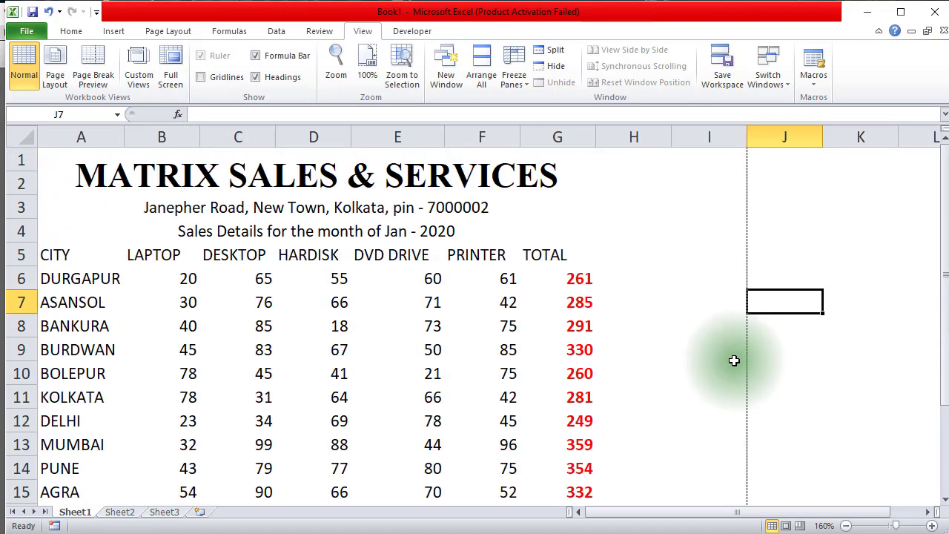
pyautogui.click(201, 77)
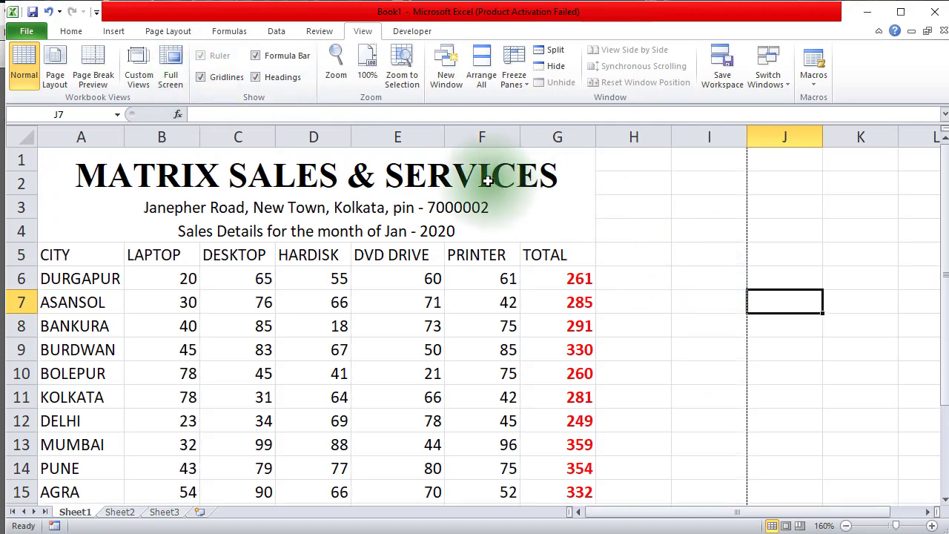
pyautogui.moveTo(486, 181)
pyautogui.mouseDown()
pyautogui.moveTo(496, 376)
pyautogui.moveTo(587, 369)
pyautogui.mouseUp()
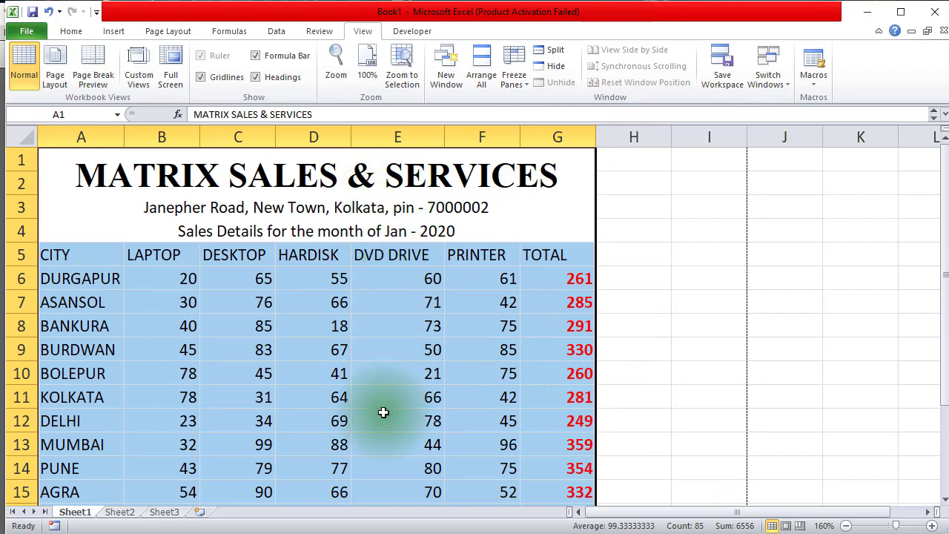
# - Apply All Borders to the selected sales table, then deselect to check the outlines
pyautogui.click(71, 31)
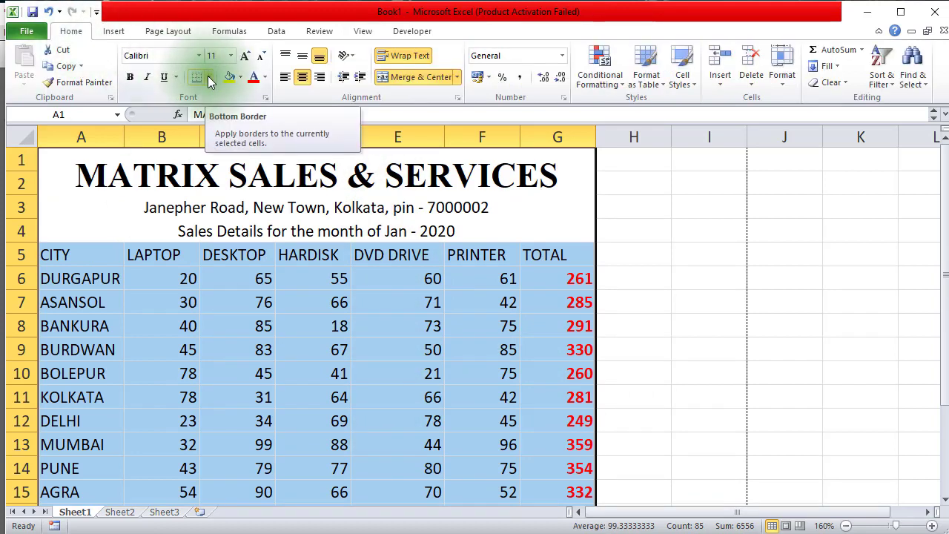
pyautogui.click(208, 76)
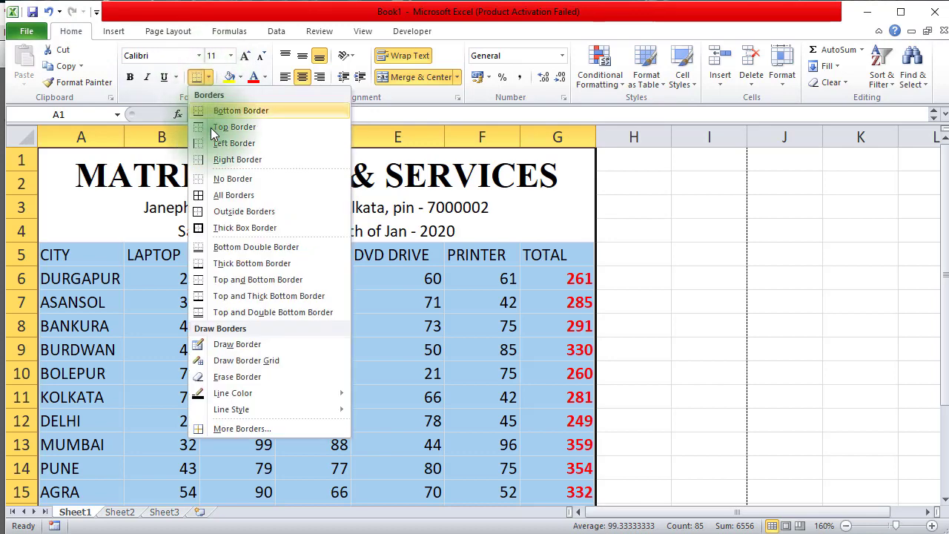
pyautogui.click(215, 193)
pyautogui.click(635, 278)
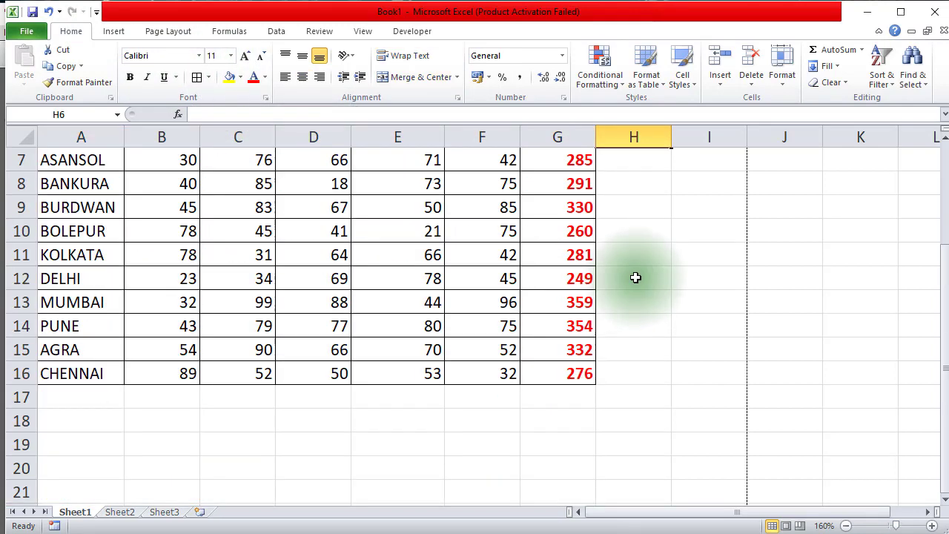
pyautogui.click(26, 32)
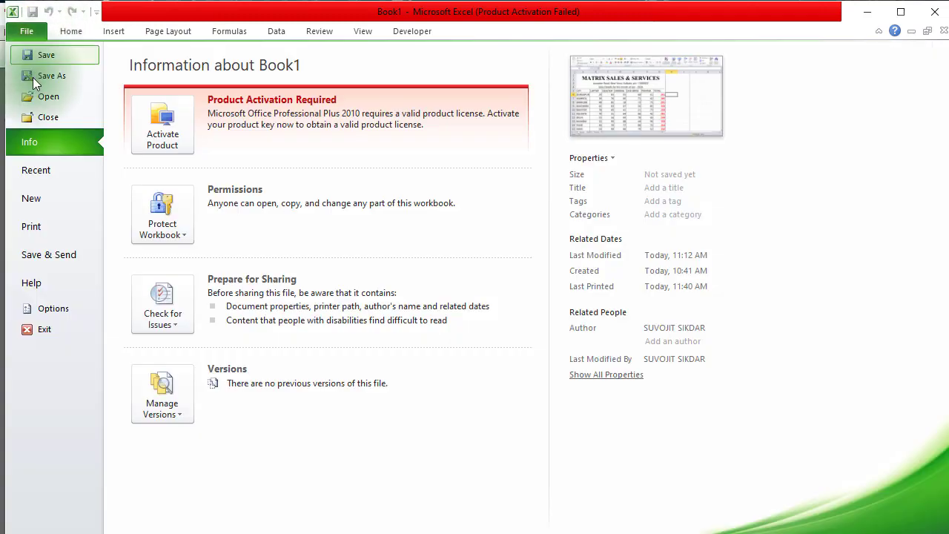
pyautogui.click(40, 228)
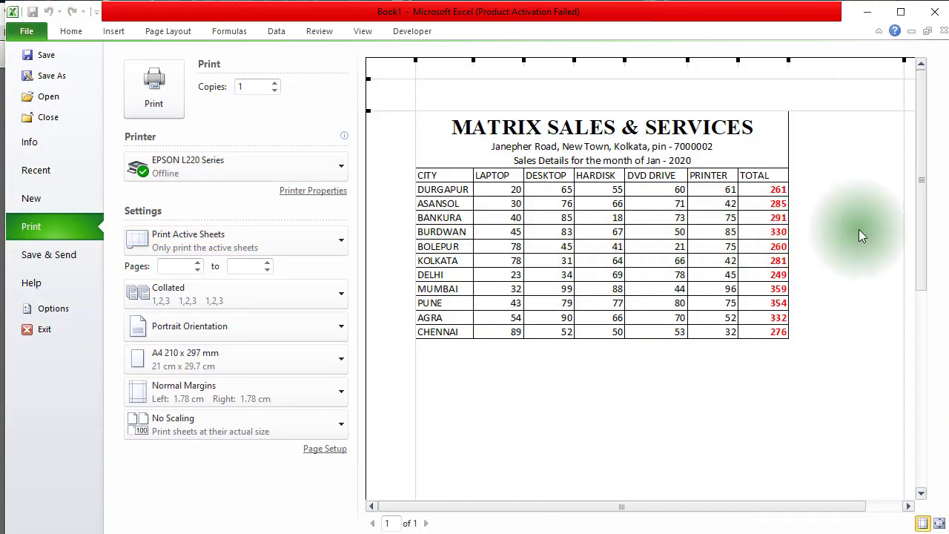
pyautogui.click(72, 29)
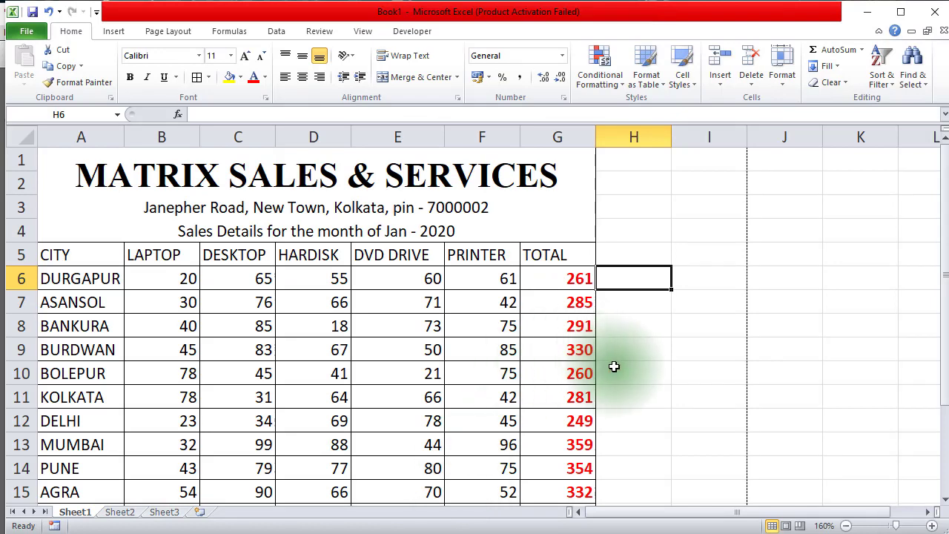
pyautogui.scroll(-1, 627, 366)
# - Select the sales table from the merged title A1 down to G16
pyautogui.scroll(-1, 637, 366)
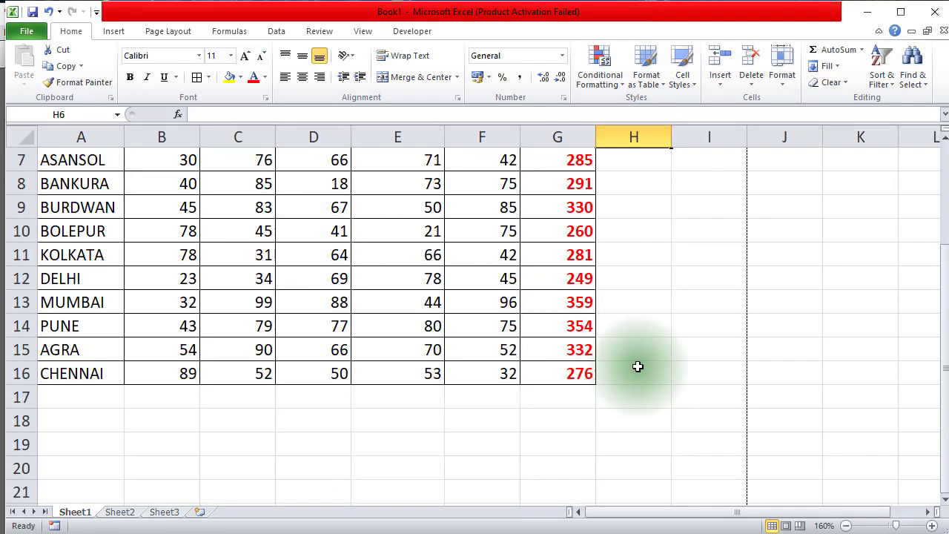
pyautogui.scroll(2, 638, 367)
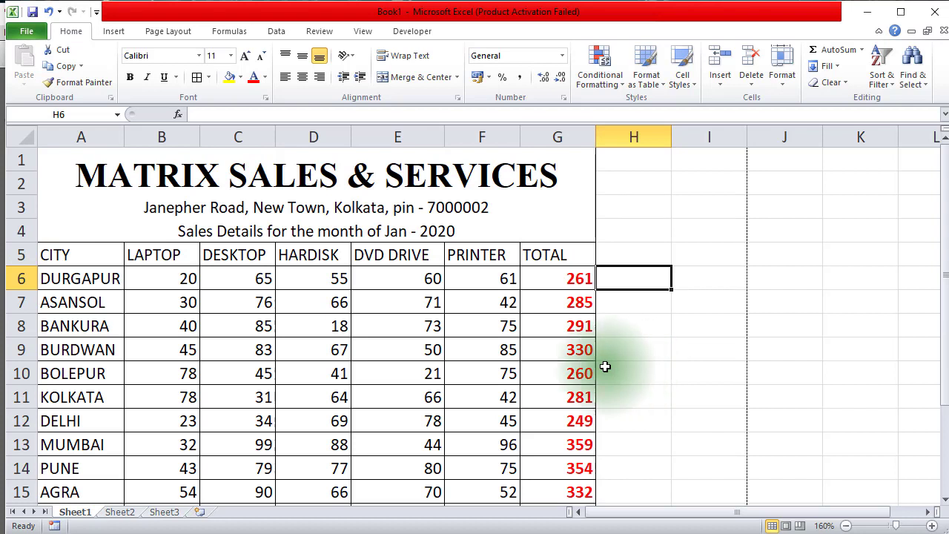
pyautogui.scroll(-1, 705, 347)
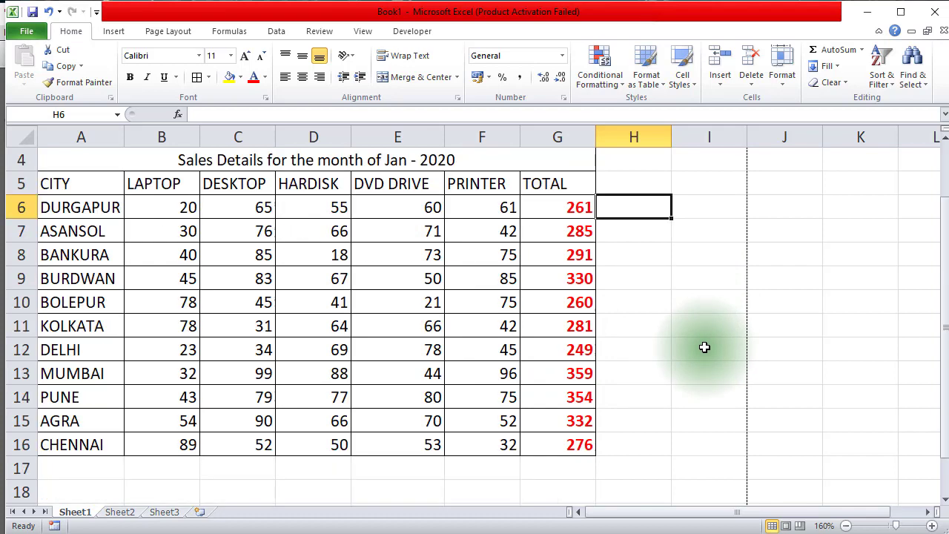
pyautogui.scroll(1, 705, 347)
pyautogui.click(373, 200)
pyautogui.moveTo(372, 201); pyautogui.dragTo(387, 468)
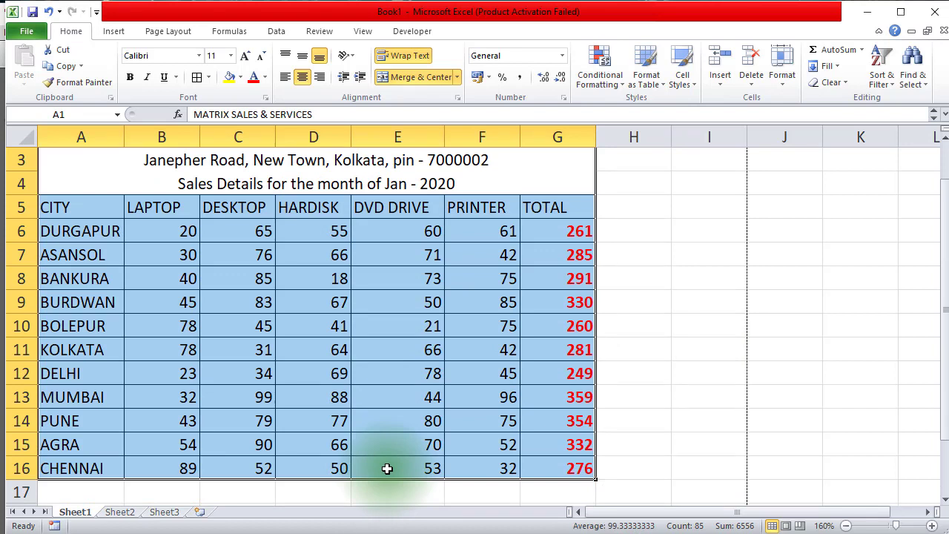
# - Switch to Page Break Preview and dismiss its welcome message
pyautogui.click(363, 32)
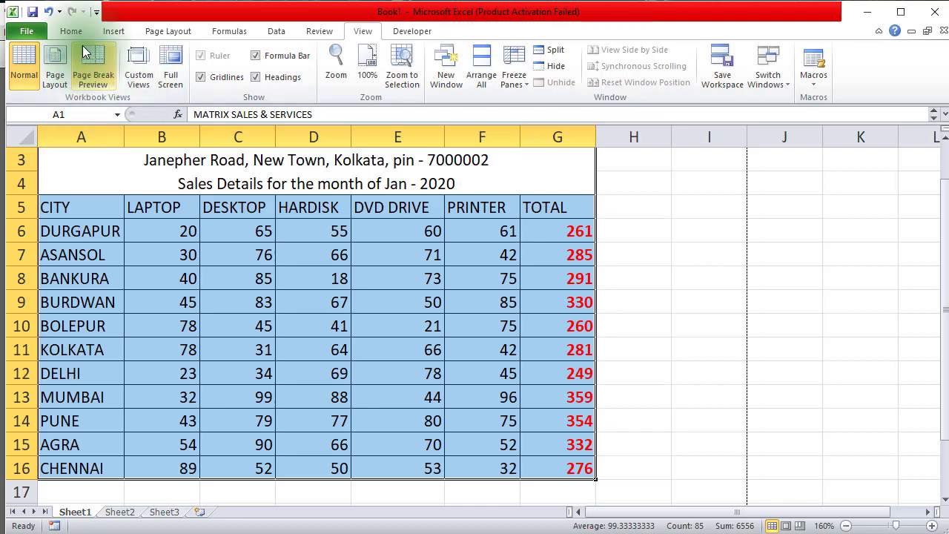
pyautogui.click(96, 77)
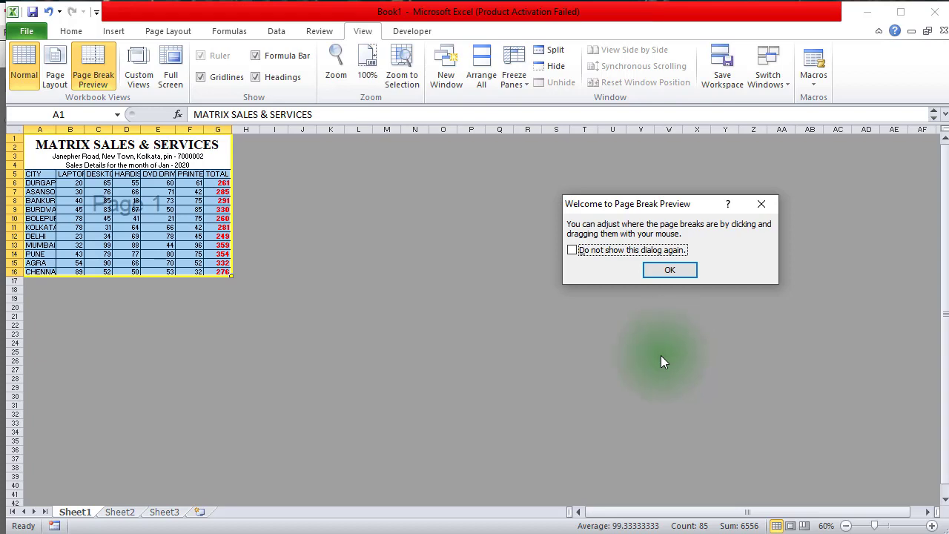
pyautogui.click(762, 204)
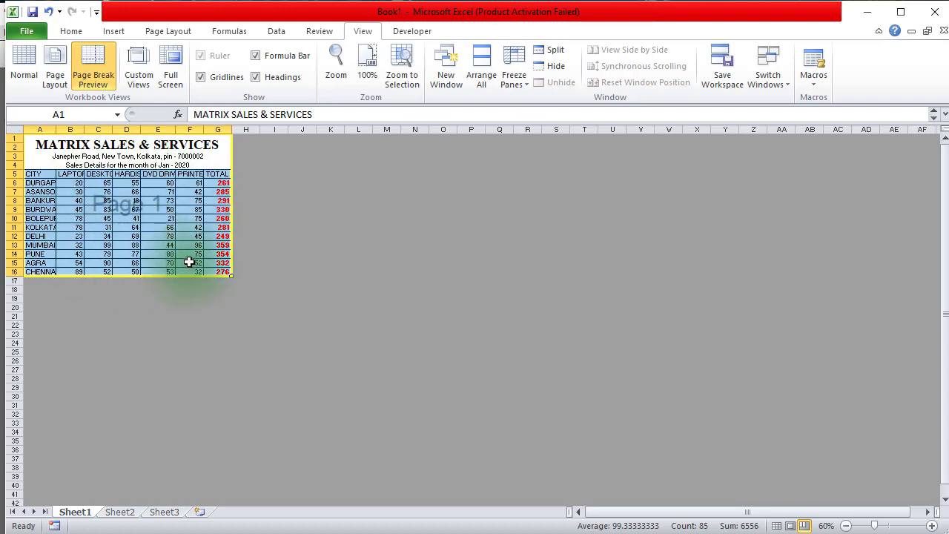
# - Open the print preview and set the EPSON L220 printer's Color option to Grayscale
pyautogui.click(27, 30)
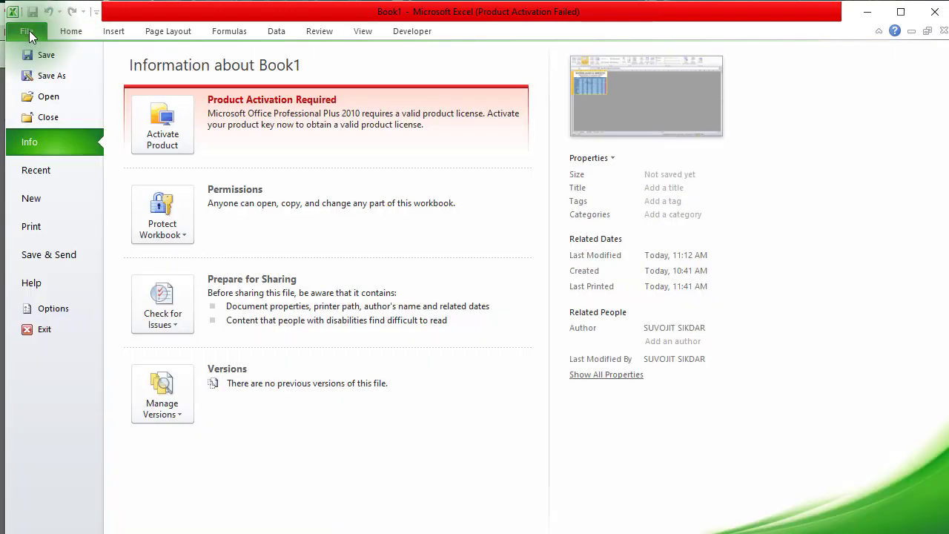
pyautogui.click(46, 224)
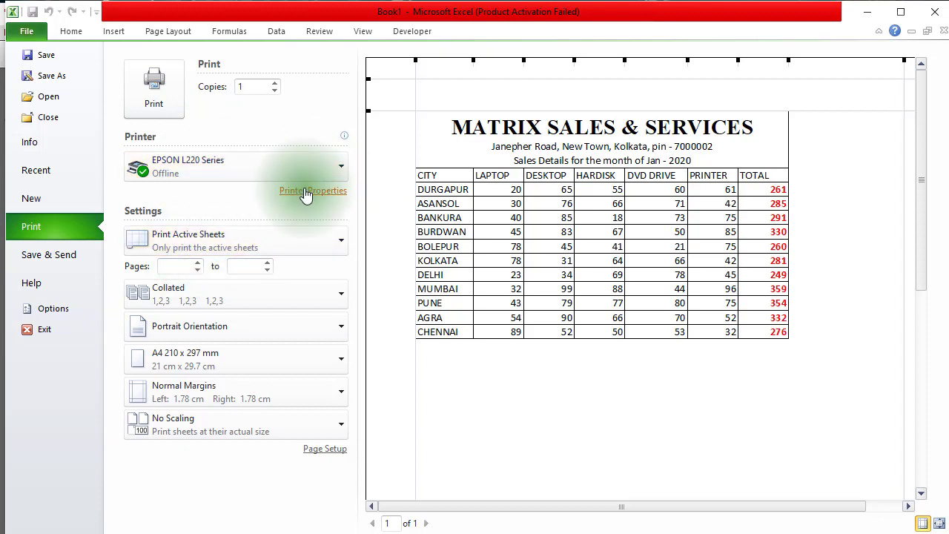
pyautogui.click(306, 192)
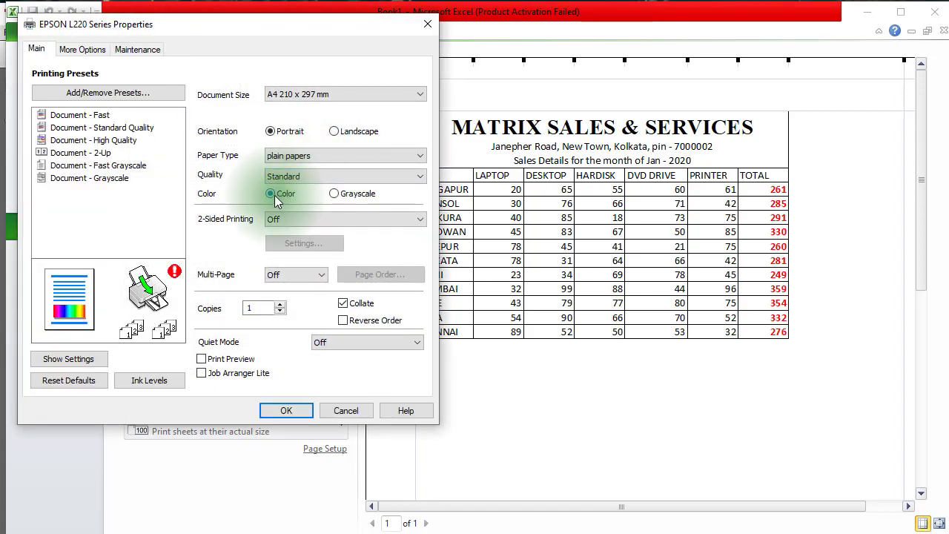
pyautogui.click(356, 193)
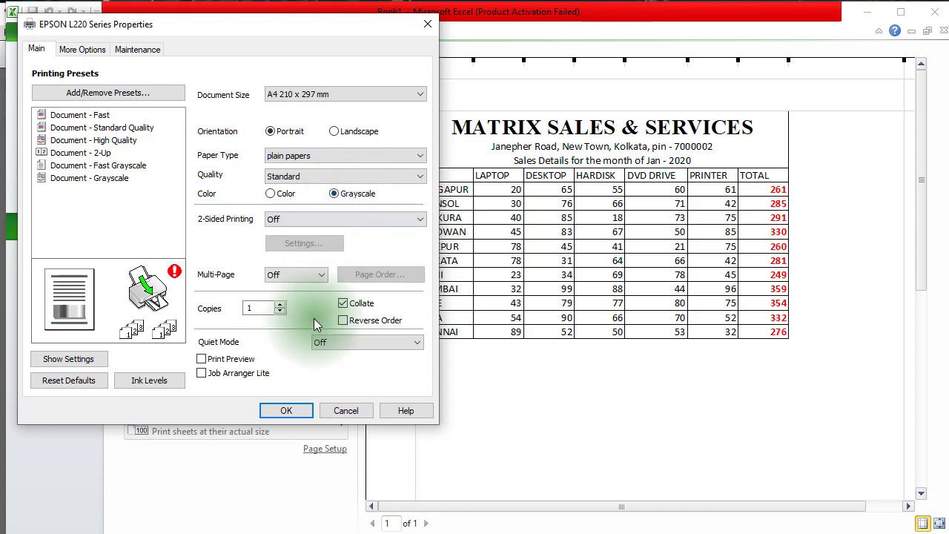
pyautogui.click(277, 413)
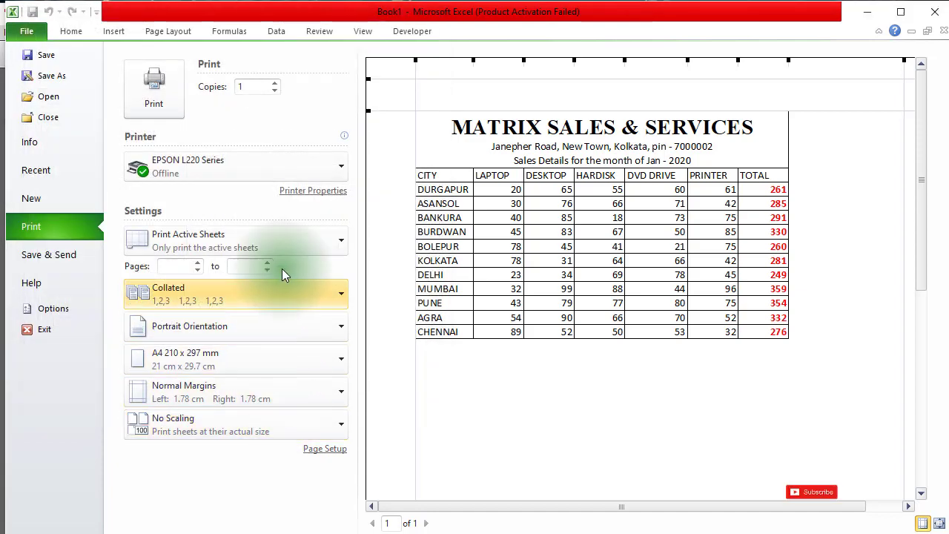
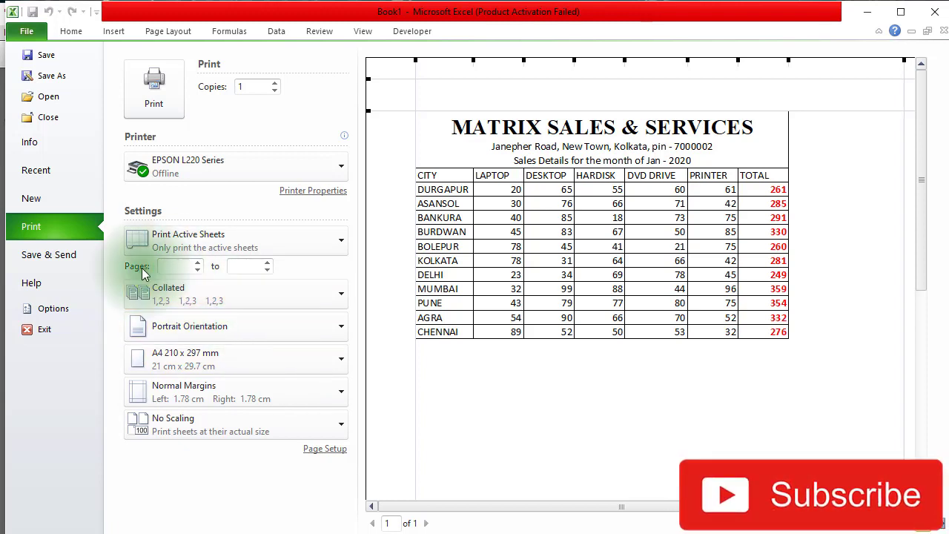
# - Fill in the first and last page boxes of the print range
pyautogui.click(172, 266)
pyautogui.click(244, 267)
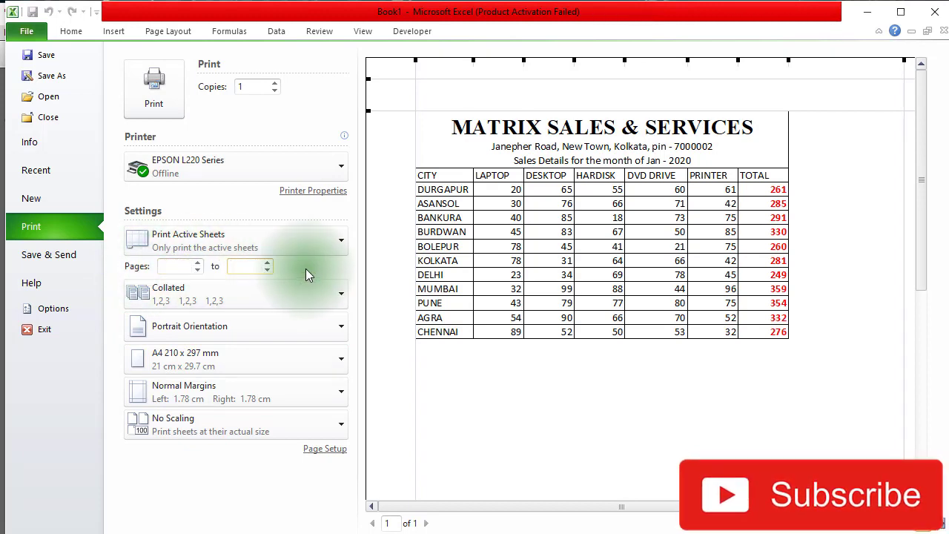
pyautogui.click(170, 267)
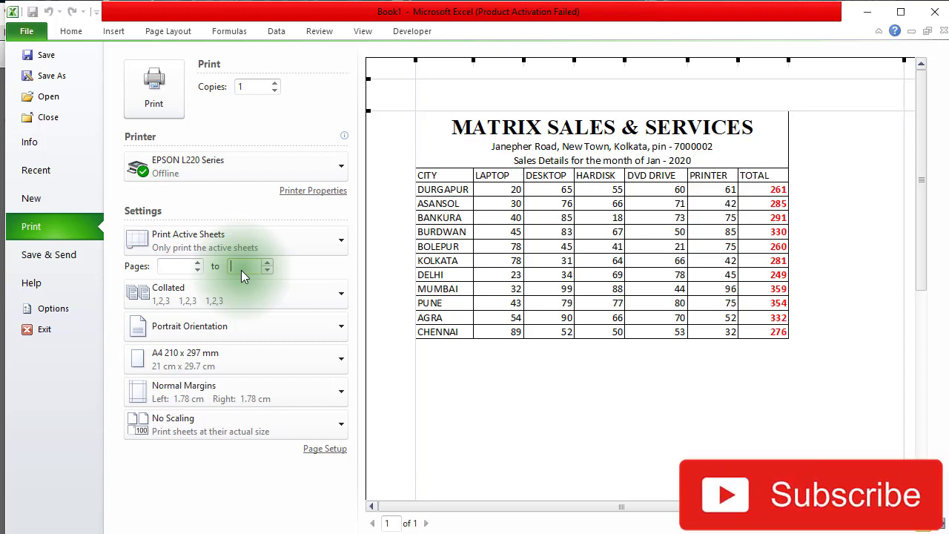
pyautogui.click(241, 270)
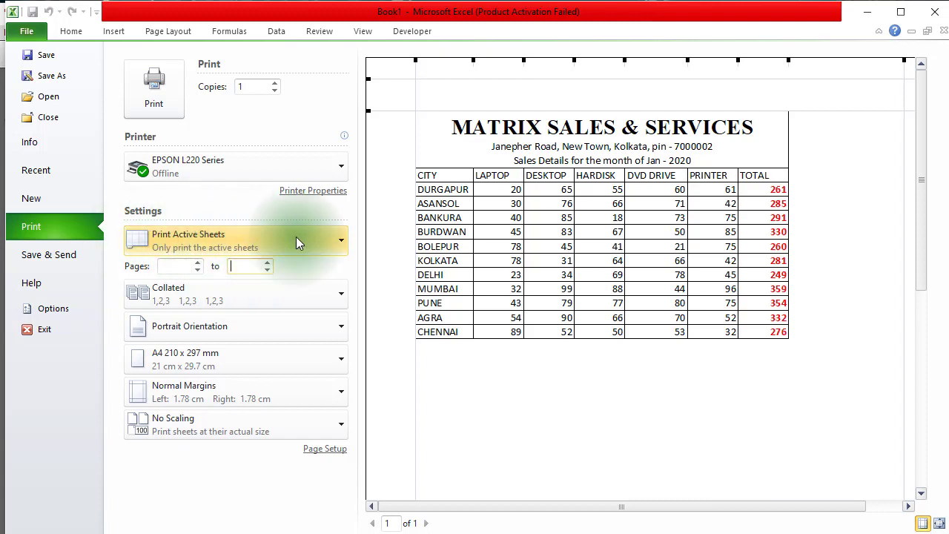
# - Keep Print Active Sheets and switch the printout to Landscape Orientation
pyautogui.click(338, 244)
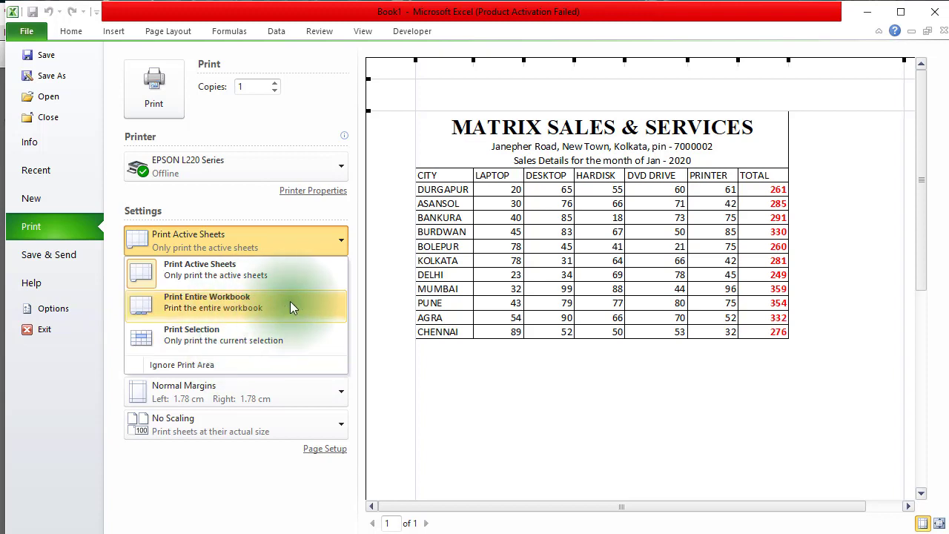
pyautogui.click(226, 259)
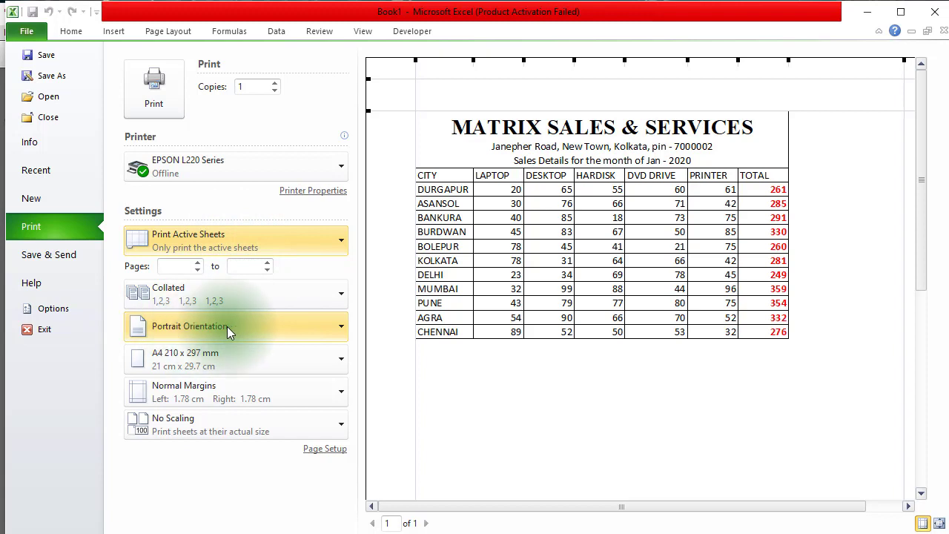
pyautogui.click(275, 330)
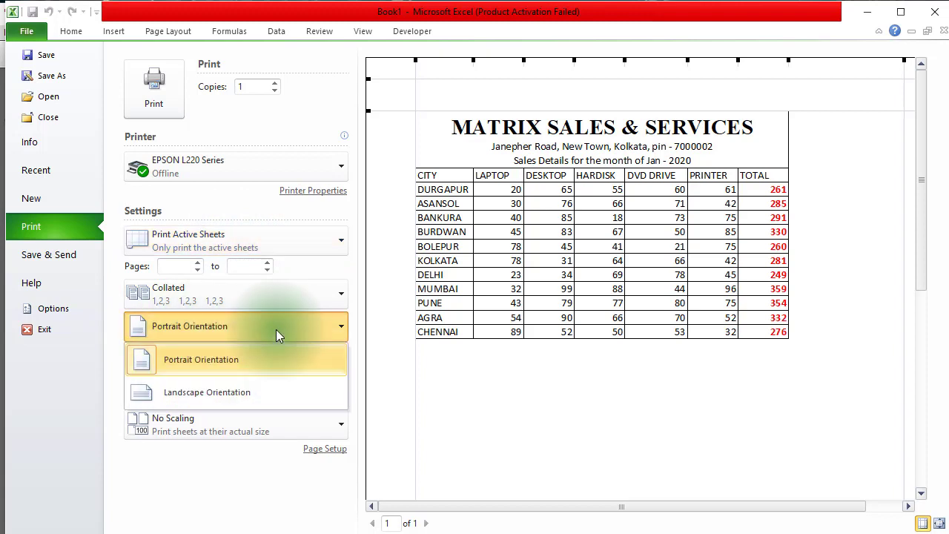
pyautogui.click(213, 394)
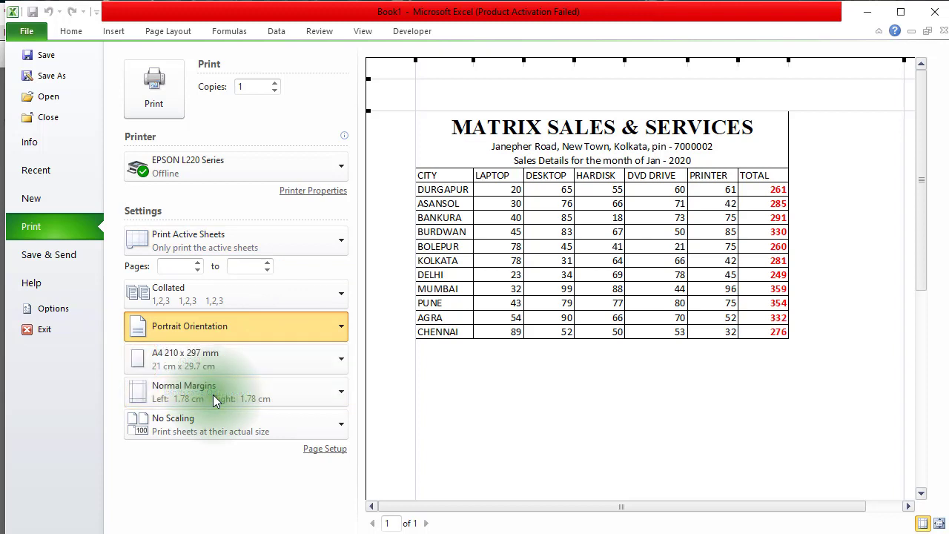
pyautogui.click(252, 361)
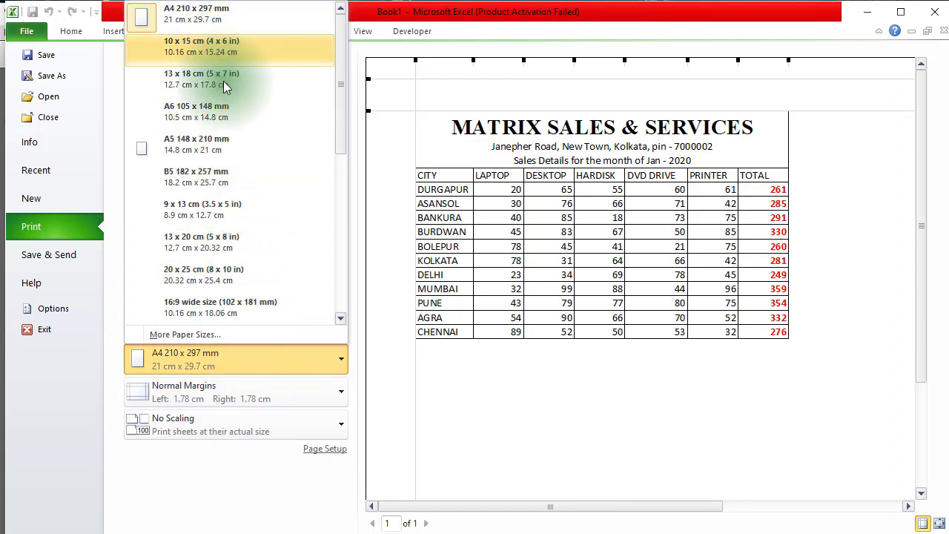
# - Leave the paper at A4 and margins at Normal, then go back to the worksheet
pyautogui.click(384, 19)
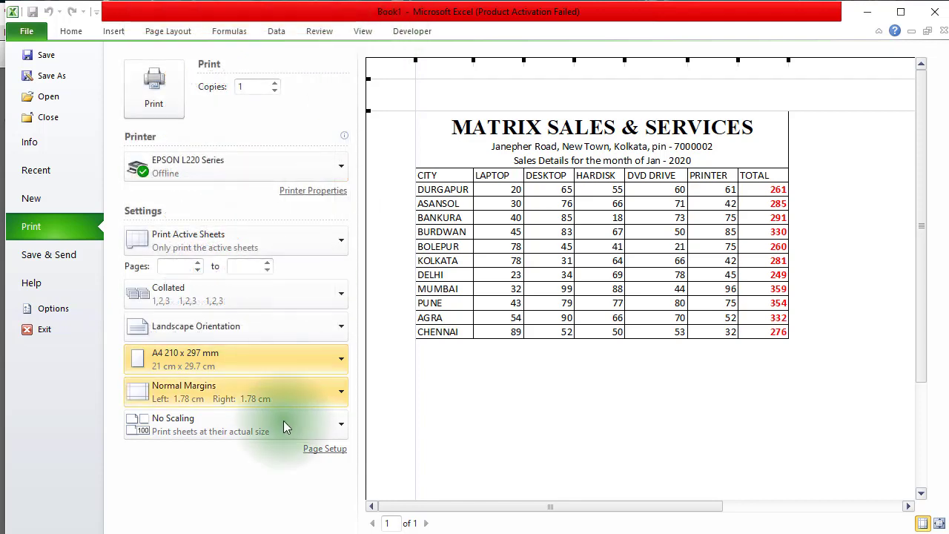
pyautogui.click(340, 393)
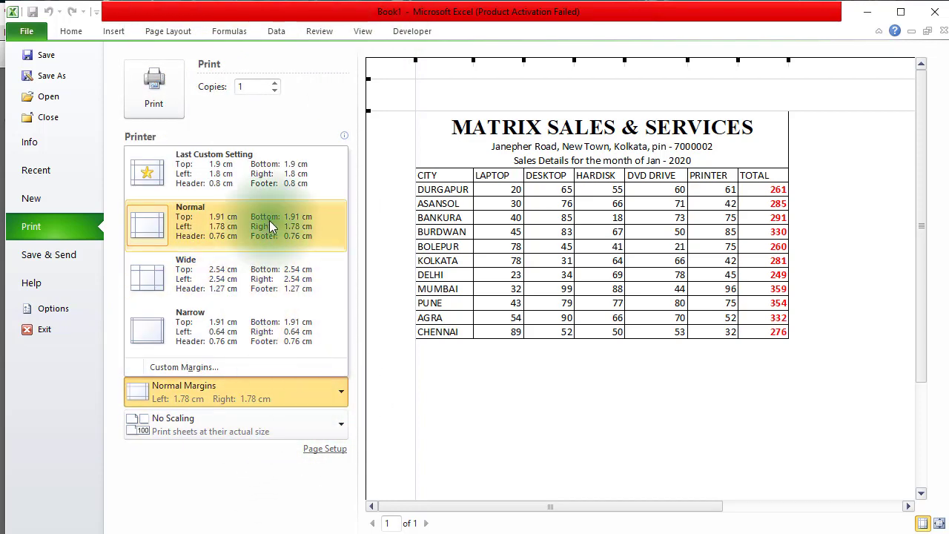
pyautogui.click(391, 18)
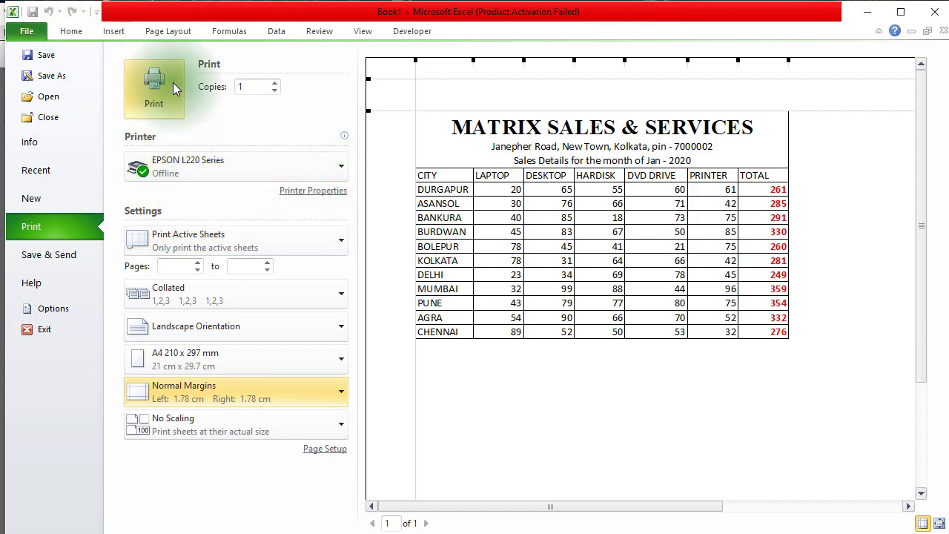
pyautogui.click(85, 33)
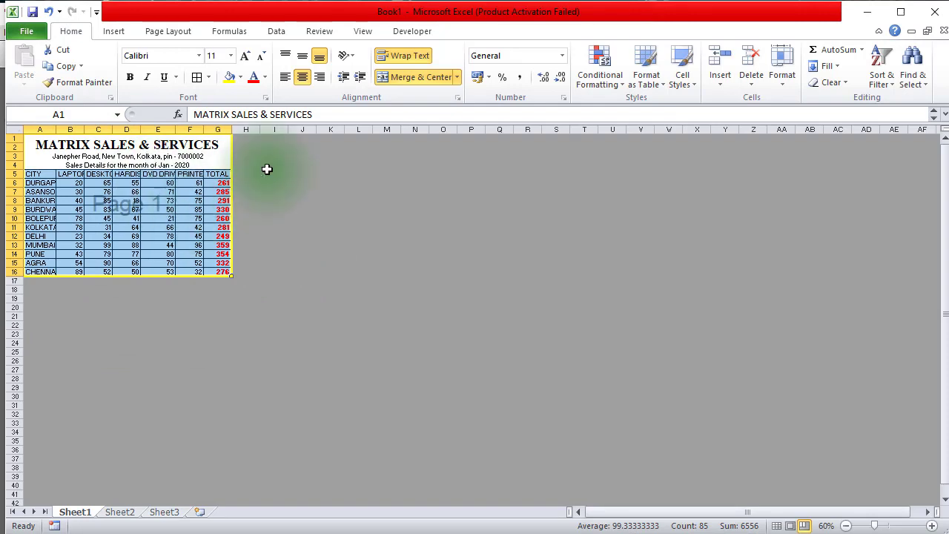
# - Switch the sheet from page break preview to Normal view
pyautogui.click(362, 32)
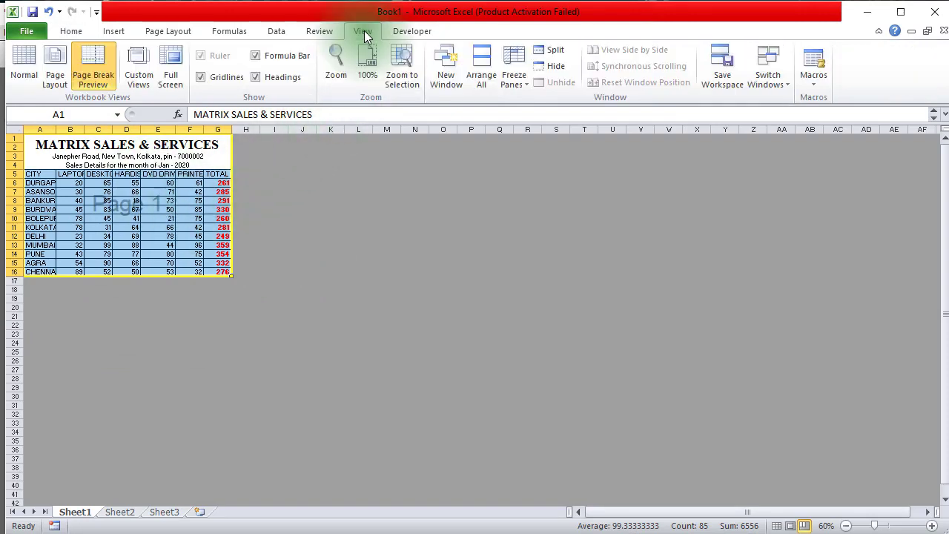
pyautogui.click(29, 69)
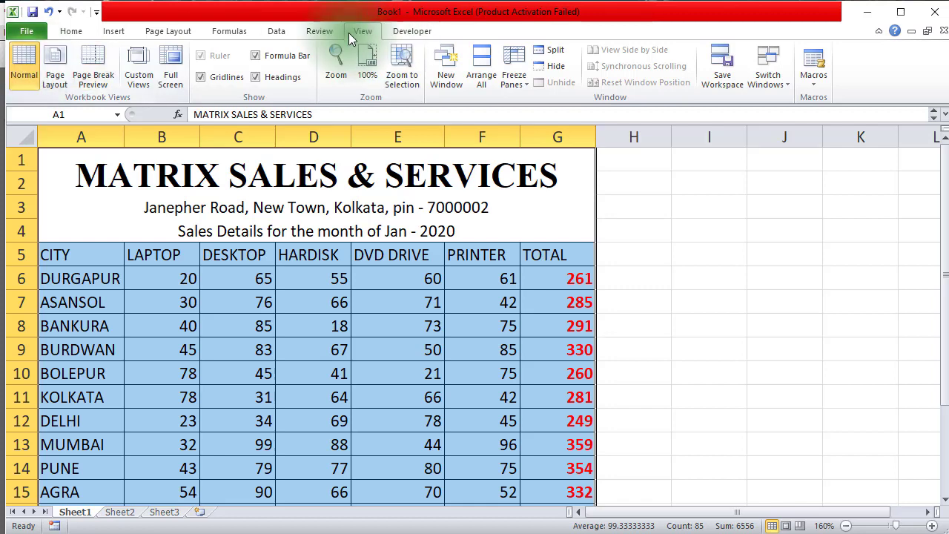
pyautogui.scroll(-2, 757, 343)
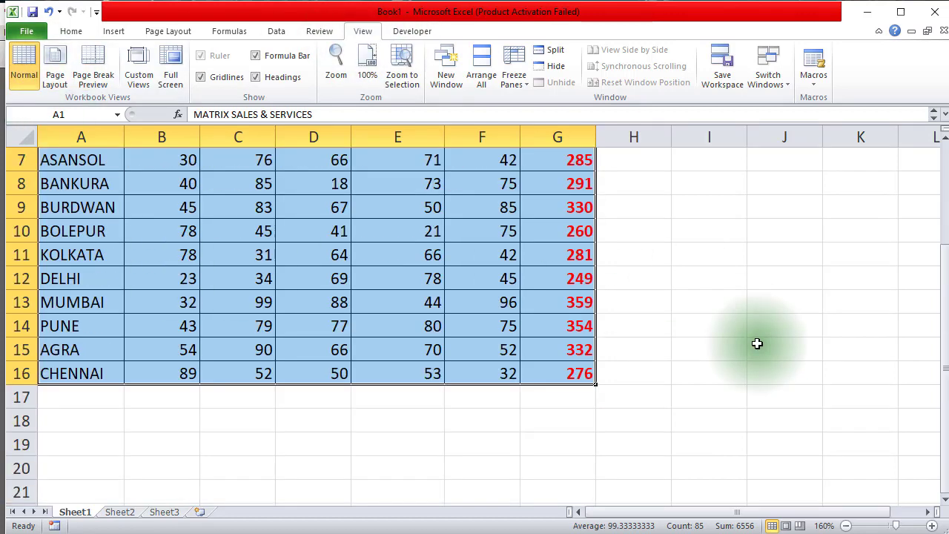
# - Bring the tutorial PDF in Adobe Reader to the front
pyautogui.scroll(2, 756, 343)
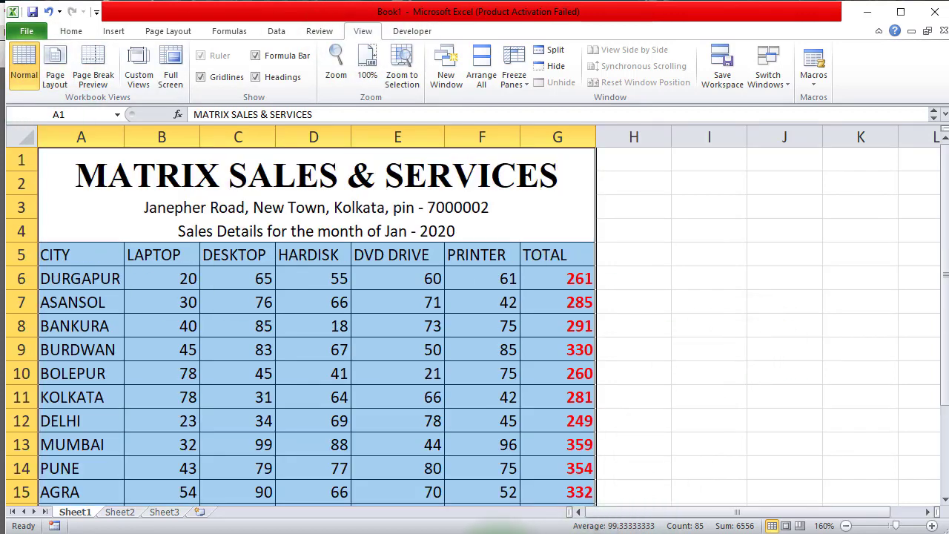
pyautogui.moveTo(497, 531)
pyautogui.click(489, 493)
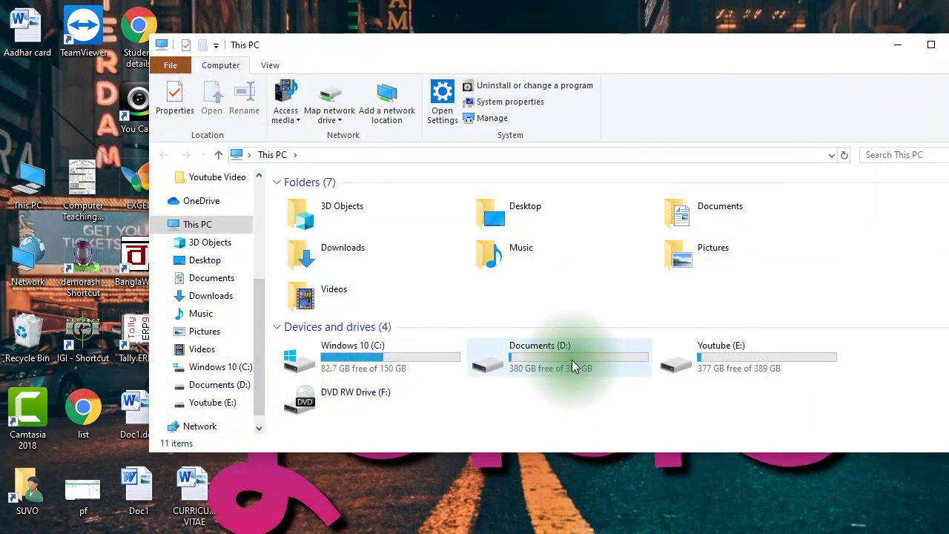
# - In Documents (D:), create a new folder named with the user's first name
pyautogui.doubleClick(572, 360)
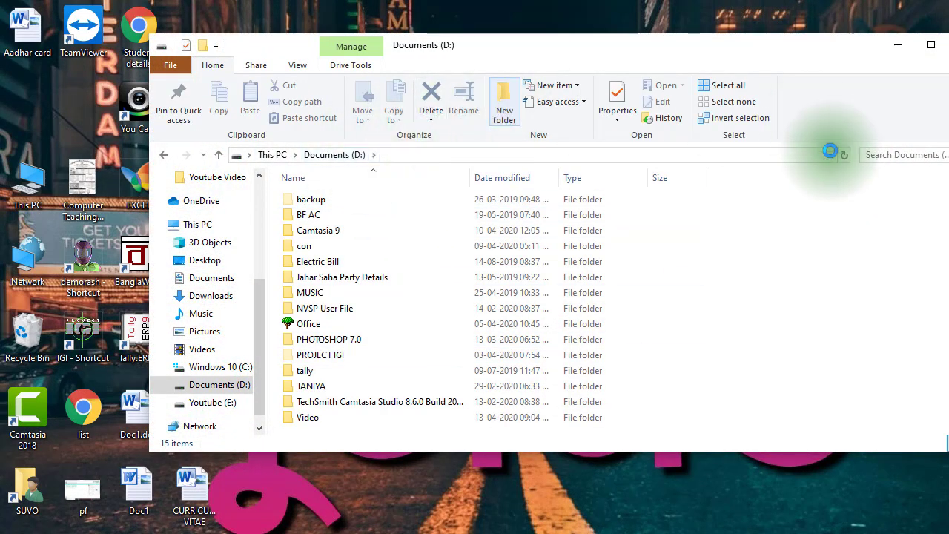
pyautogui.hotkey('ctrl', 'shift', 'n')
pyautogui.write('Suvo')
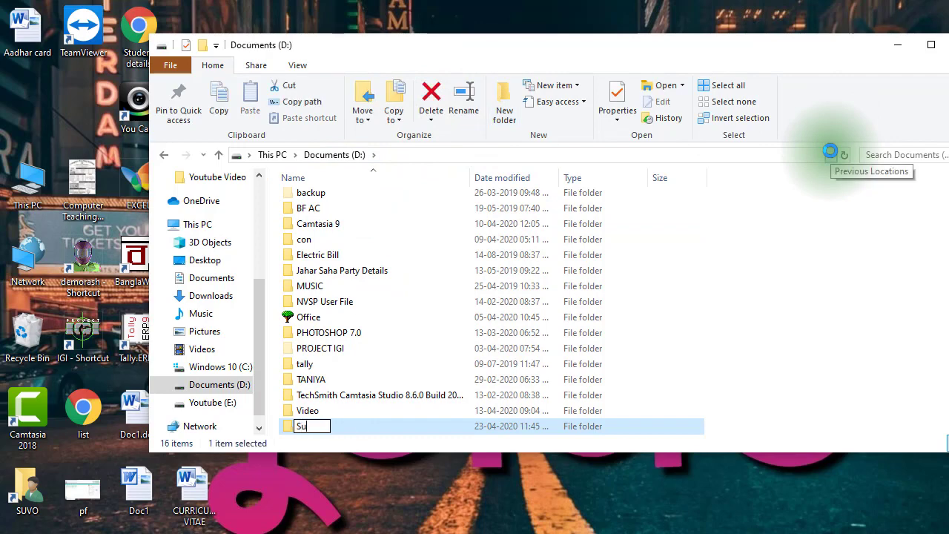
pyautogui.write('jit')
pyautogui.press('Return')
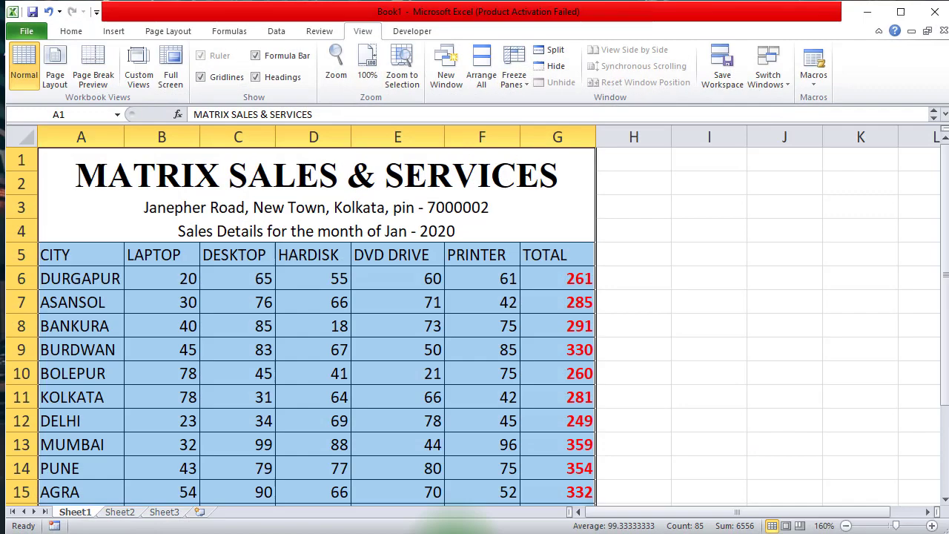
# - Deselect the sales table and bring up the Save As dialog with Ctrl+S
pyautogui.click(657, 318)
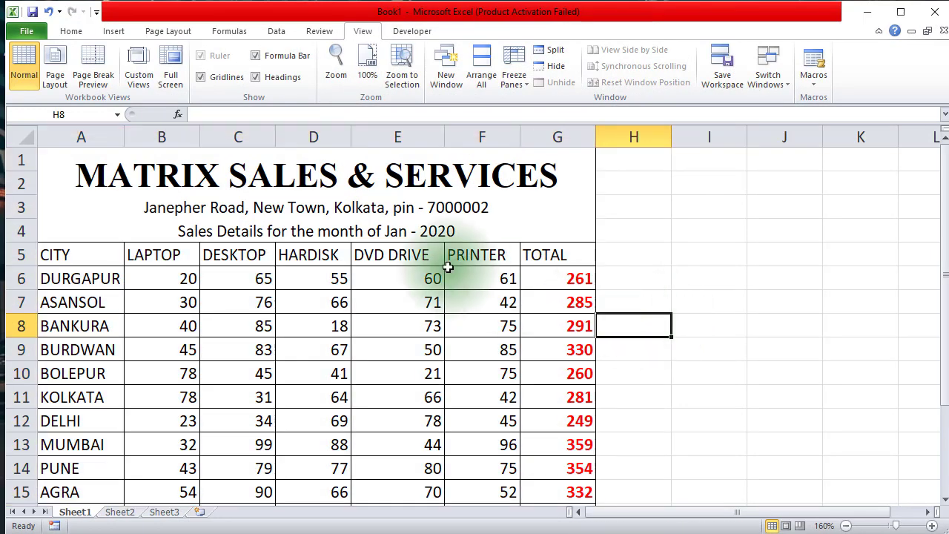
pyautogui.click(28, 32)
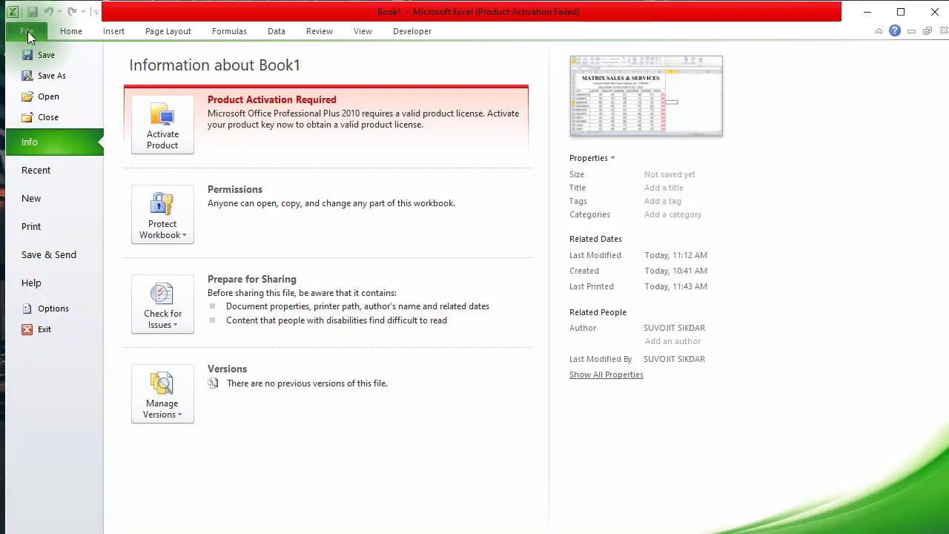
pyautogui.click(28, 36)
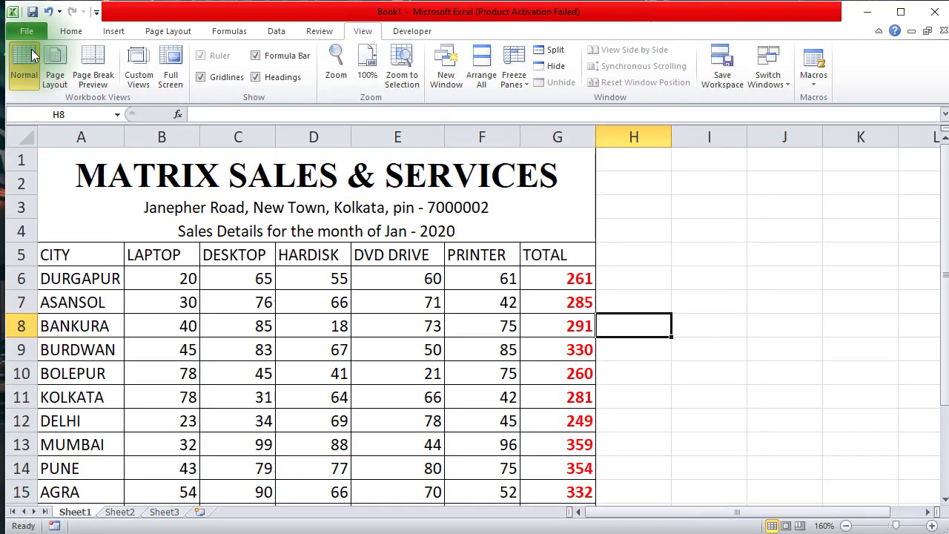
pyautogui.hotkey('ctrl', 's')
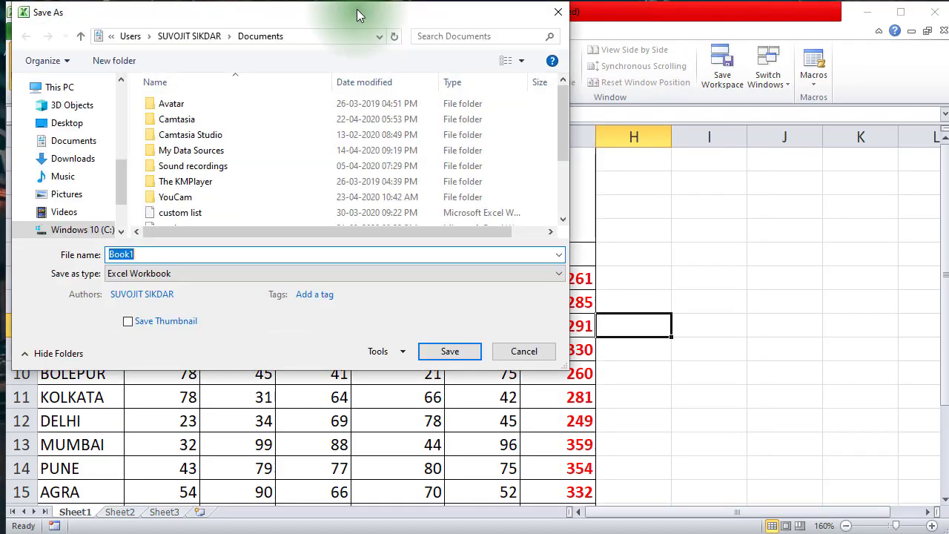
# - Save the workbook as 'Lession 1' inside the personal folder on Documents (D:)
pyautogui.moveTo(357, 9); pyautogui.dragTo(474, 52)
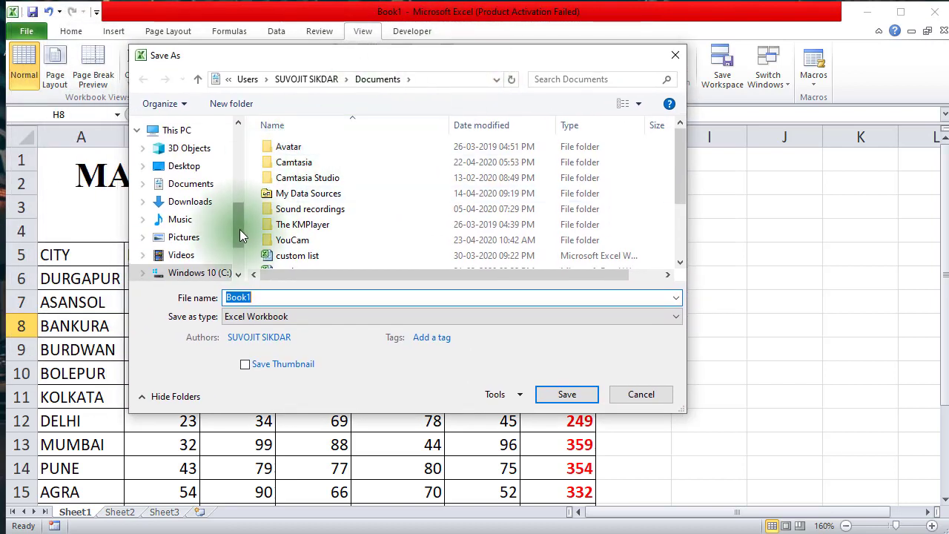
pyautogui.scroll(-3, 239, 236)
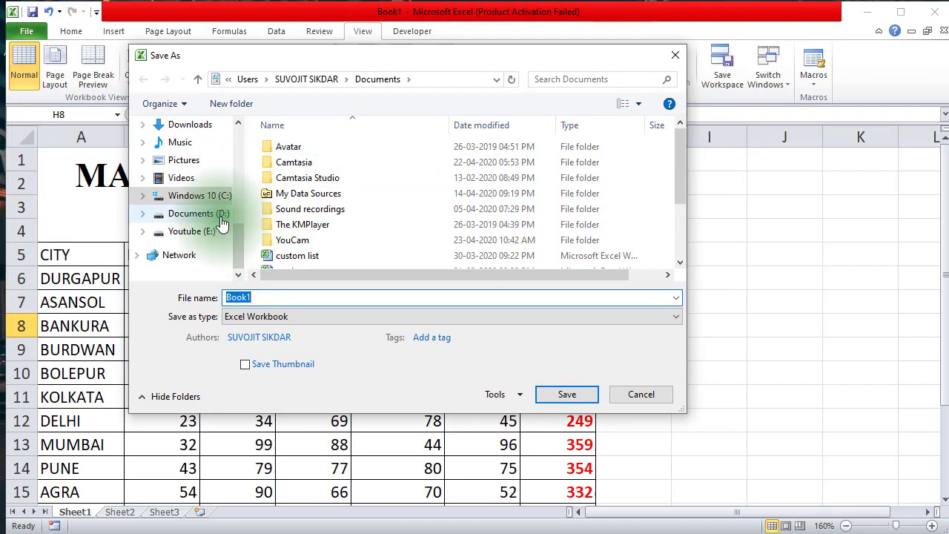
pyautogui.click(219, 217)
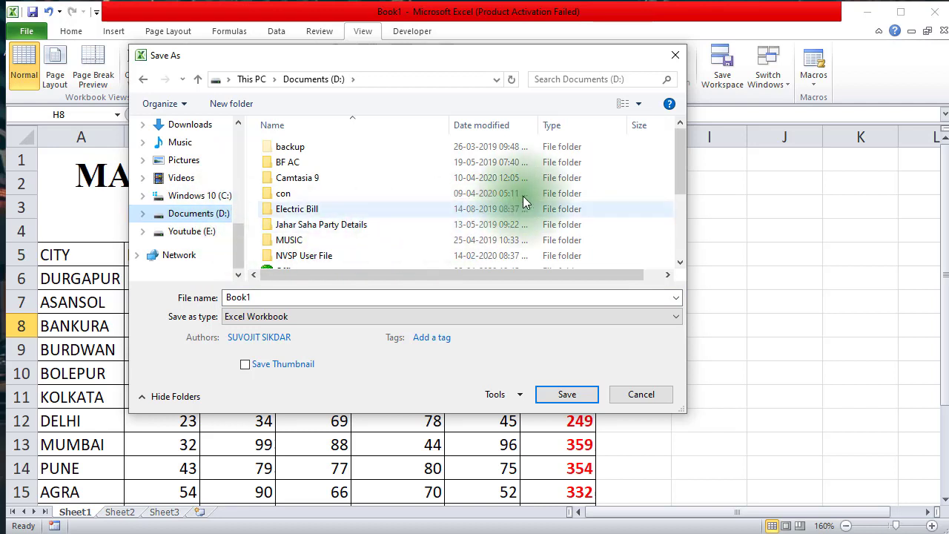
pyautogui.moveTo(677, 152); pyautogui.dragTo(677, 197)
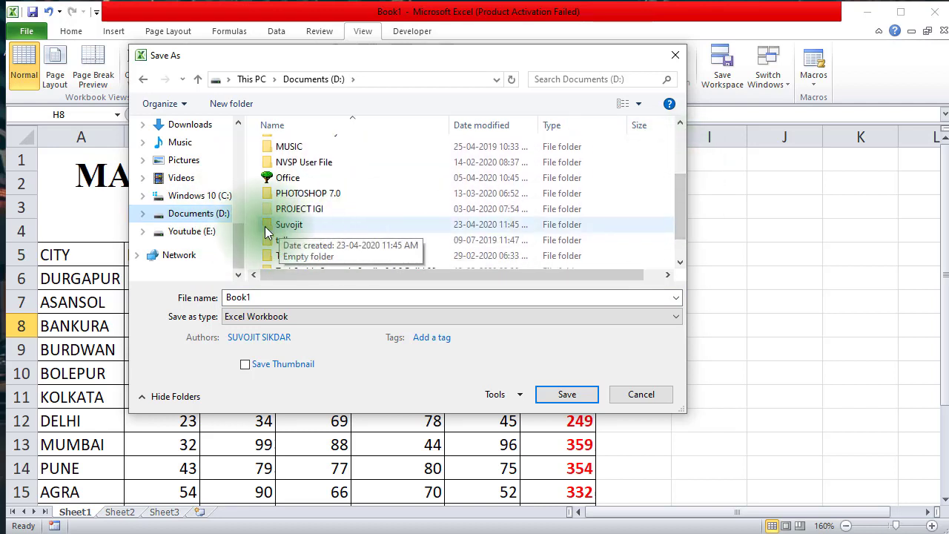
pyautogui.click(301, 225)
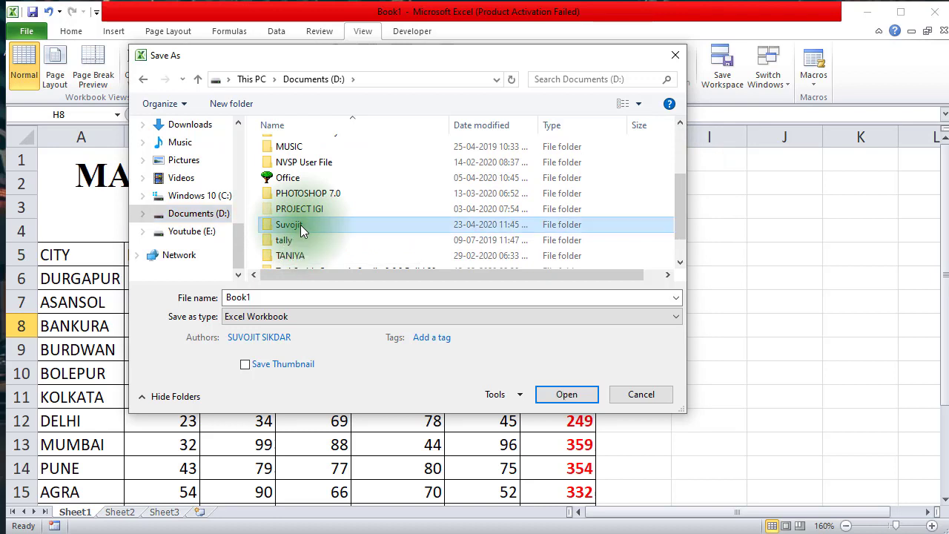
pyautogui.click(560, 394)
pyautogui.write('Lessio')
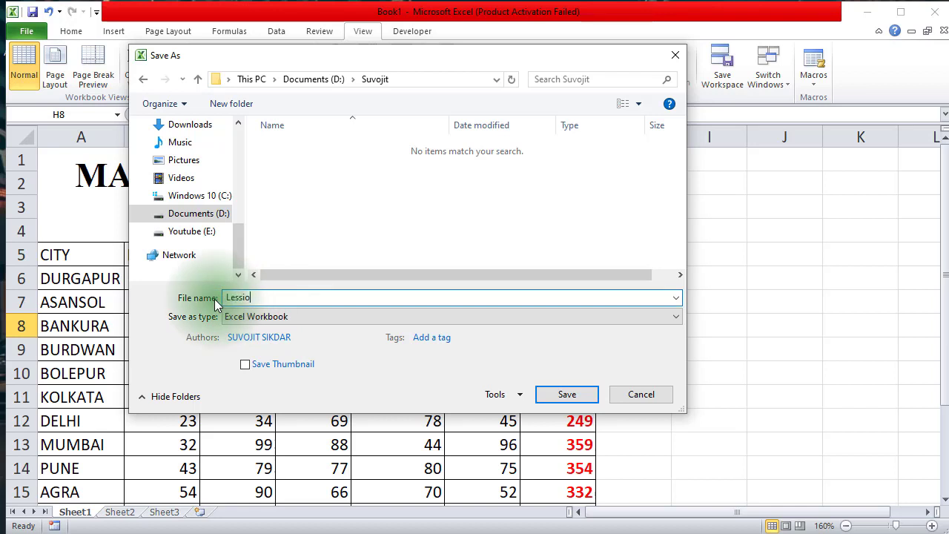
pyautogui.write('n 1')
pyautogui.click(577, 393)
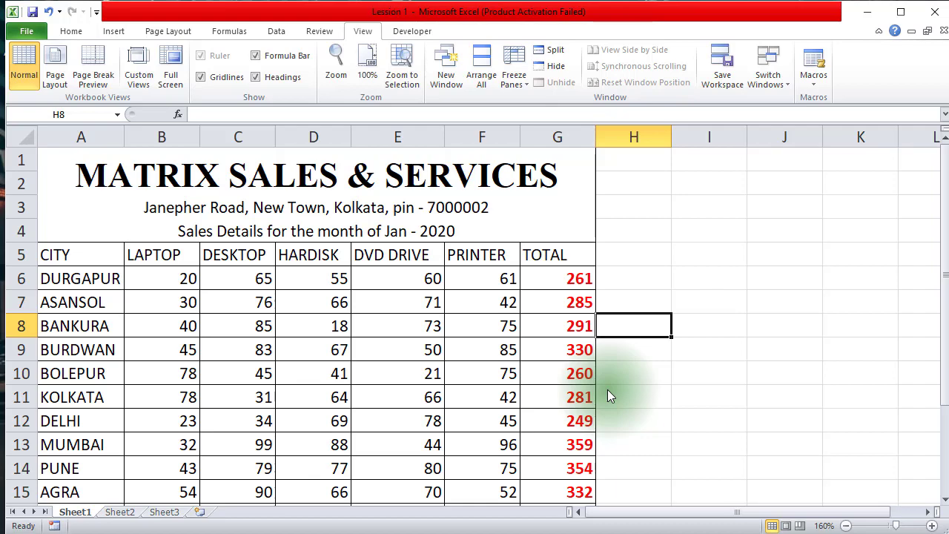
# - Close Excel and the Documents folder window, then refresh the desktop
pyautogui.click(940, 17)
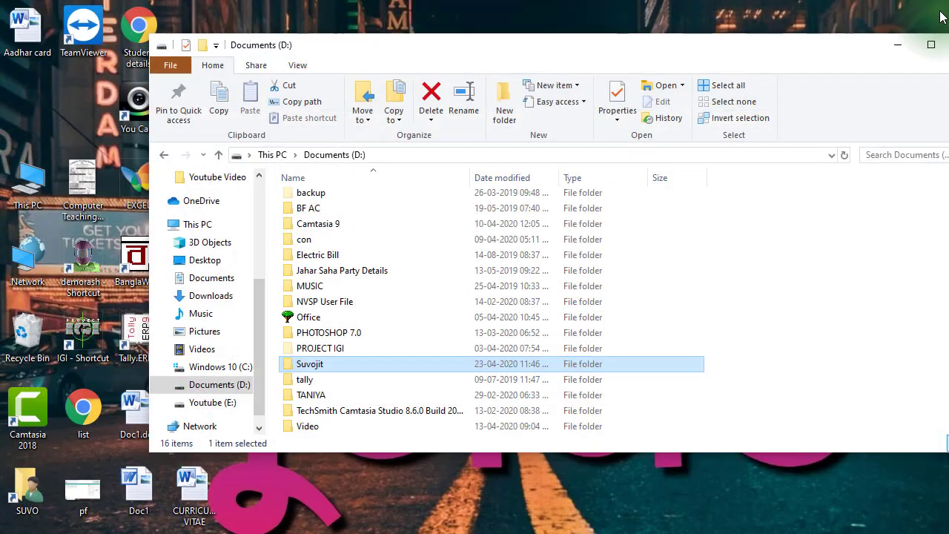
pyautogui.click(928, 45)
pyautogui.rightClick(451, 147)
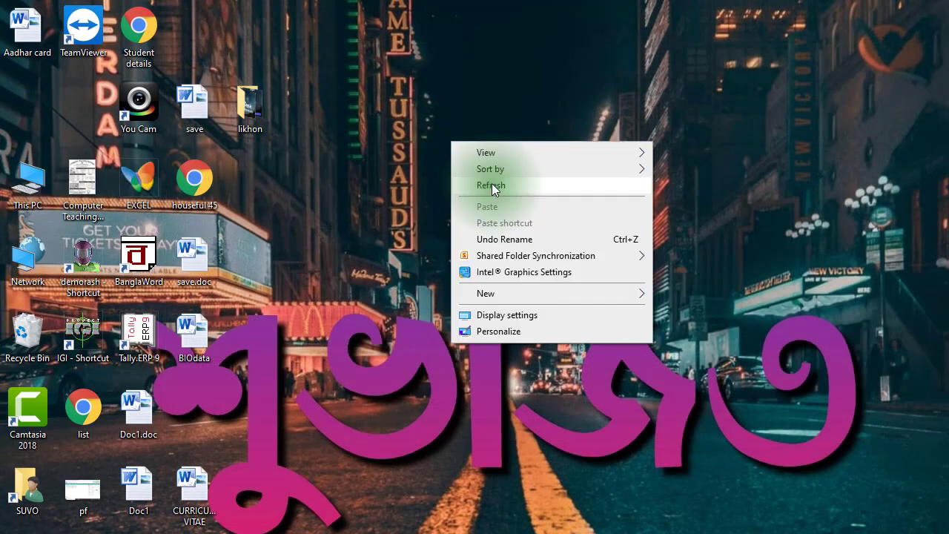
pyautogui.click(491, 184)
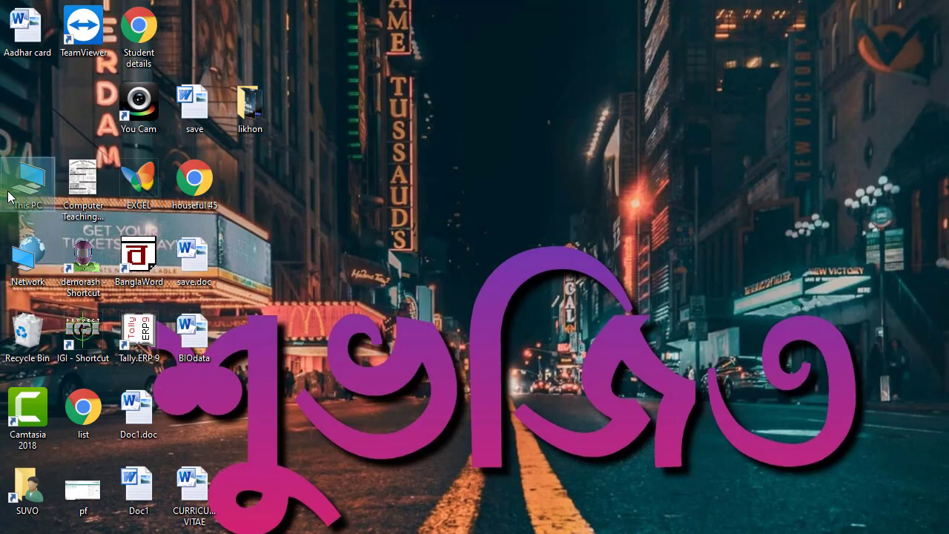
# - Open 'Lession 1' from the personal folder on Documents (D:) via This PC
pyautogui.press('super+e')
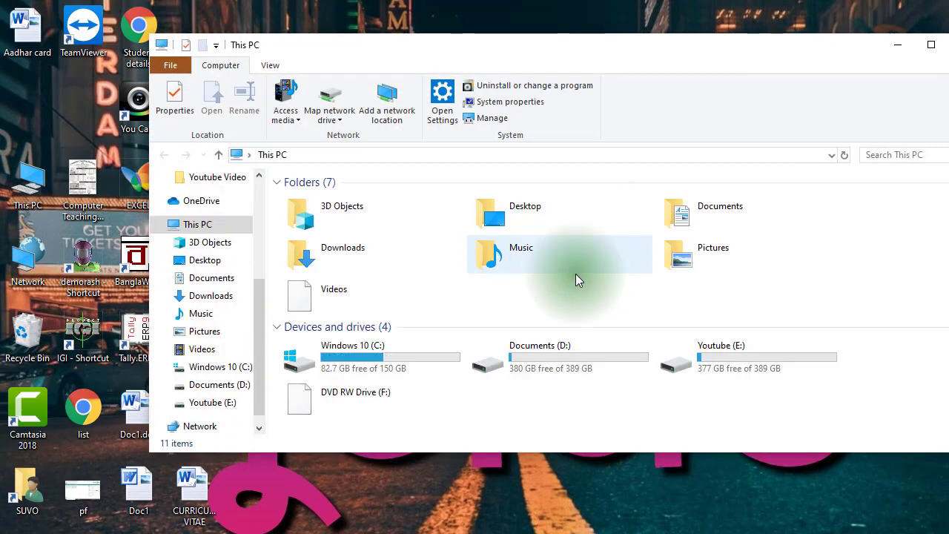
pyautogui.doubleClick(530, 347)
pyautogui.scroll(-1, 378, 408)
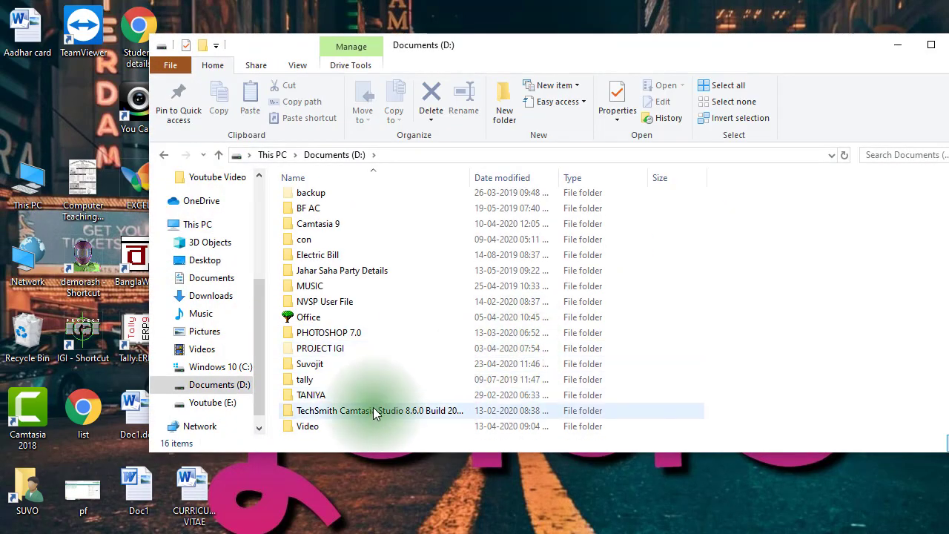
pyautogui.doubleClick(315, 365)
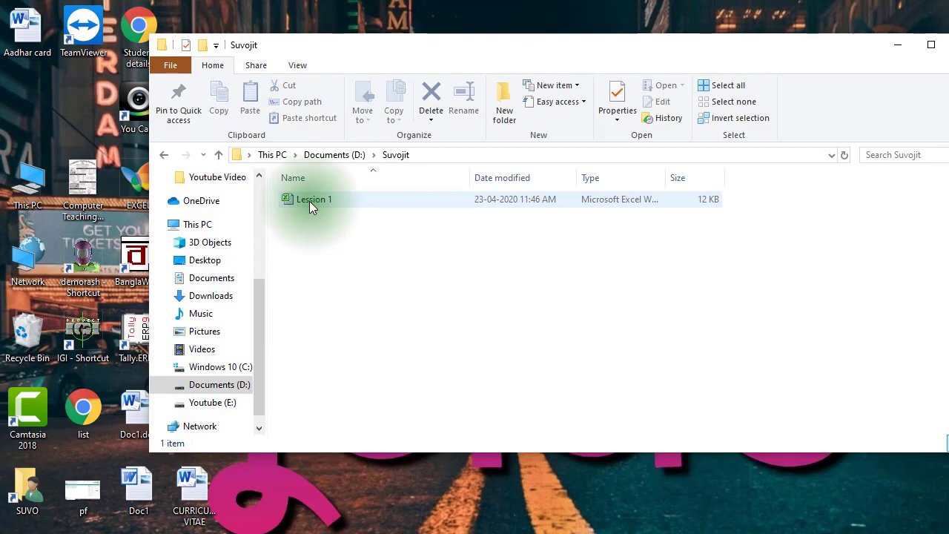
pyautogui.doubleClick(309, 201)
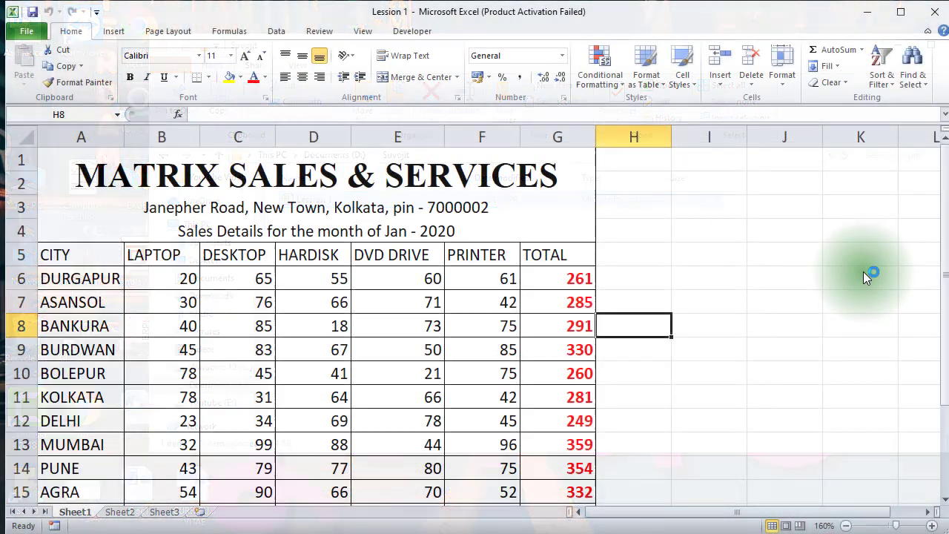
# - Dismiss the Office activation warning and close Excel
pyautogui.scroll(-4, 841, 282)
pyautogui.scroll(4, 841, 282)
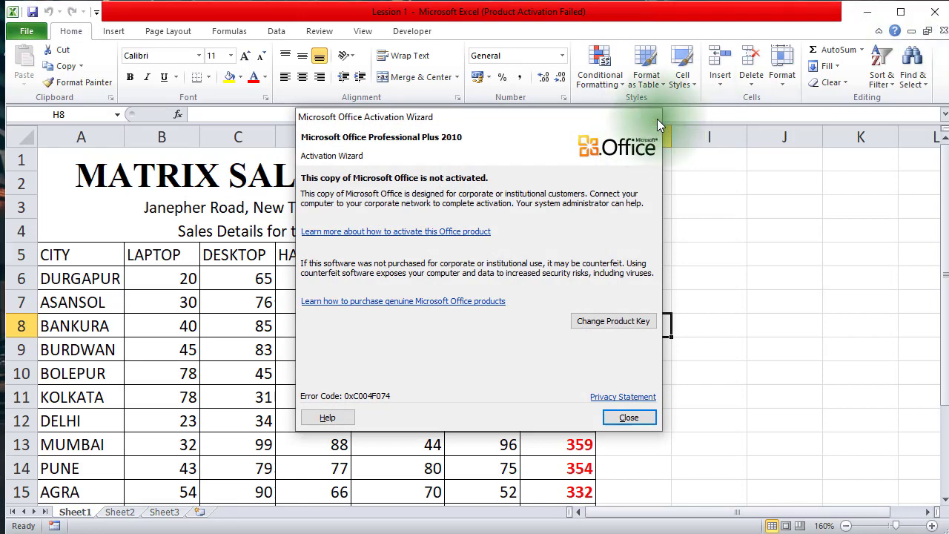
pyautogui.click(657, 119)
pyautogui.click(933, 12)
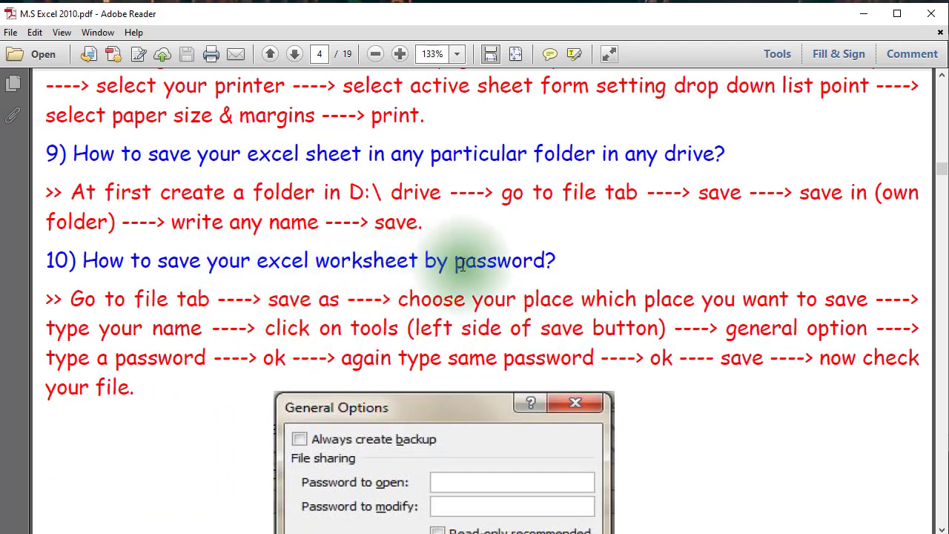
# - Scroll the PDF guide to topic 10 on saving a worksheet with a password
pyautogui.scroll(-3, 679, 349)
pyautogui.scroll(-3, 681, 352)
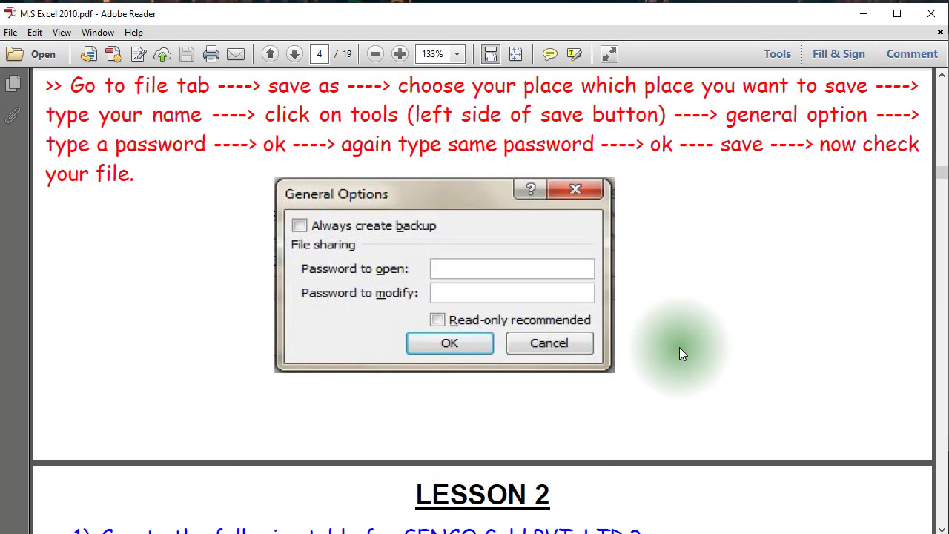
pyautogui.scroll(3, 679, 347)
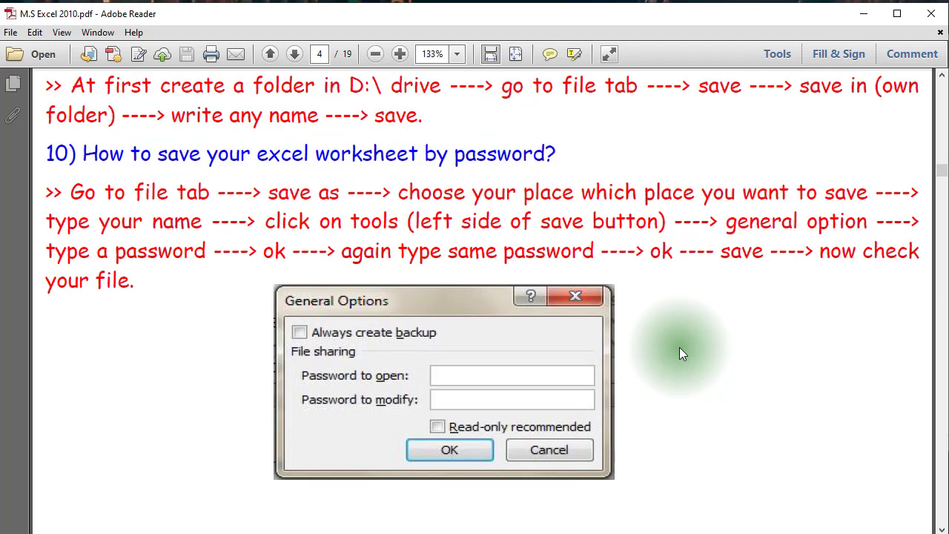
pyautogui.scroll(2, 680, 347)
pyautogui.scroll(-1, 679, 347)
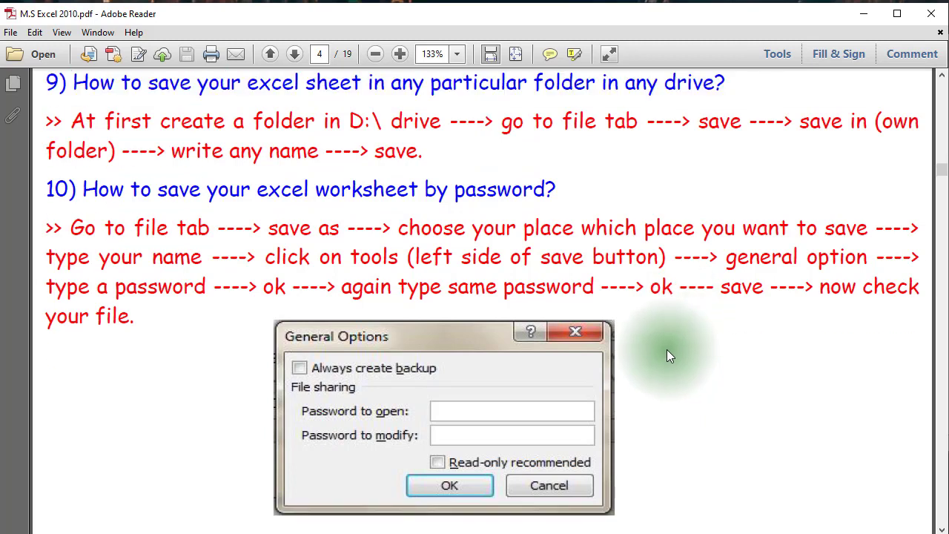
# - Minimize the PDF guide and open 'Lession 1' from the Explorer folder
pyautogui.click(866, 14)
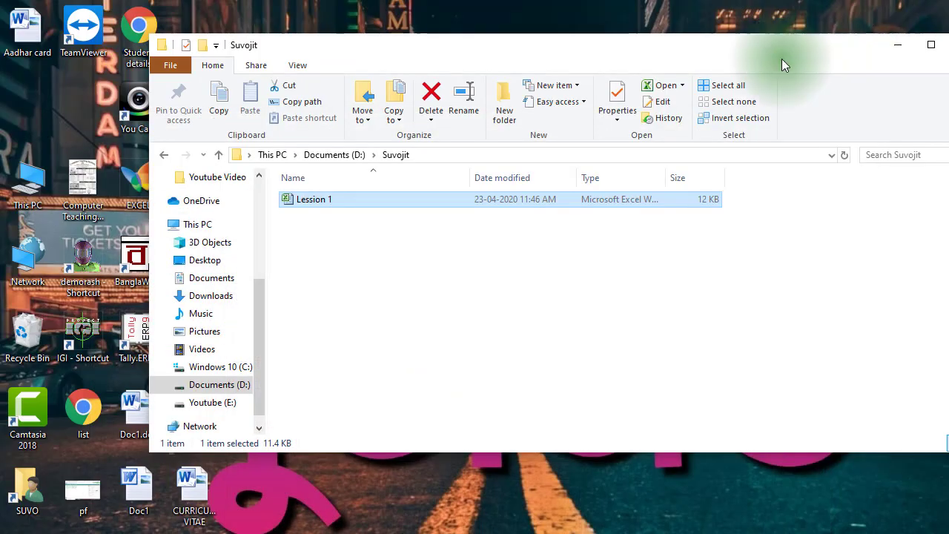
pyautogui.doubleClick(306, 199)
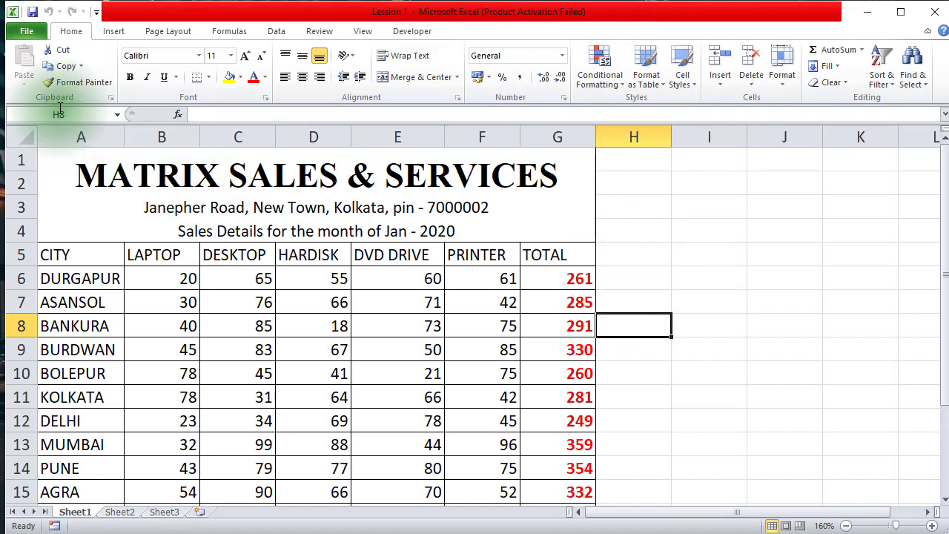
# - In Save As, select 'Lession 1' and bring up General Options from Tools
pyautogui.click(28, 33)
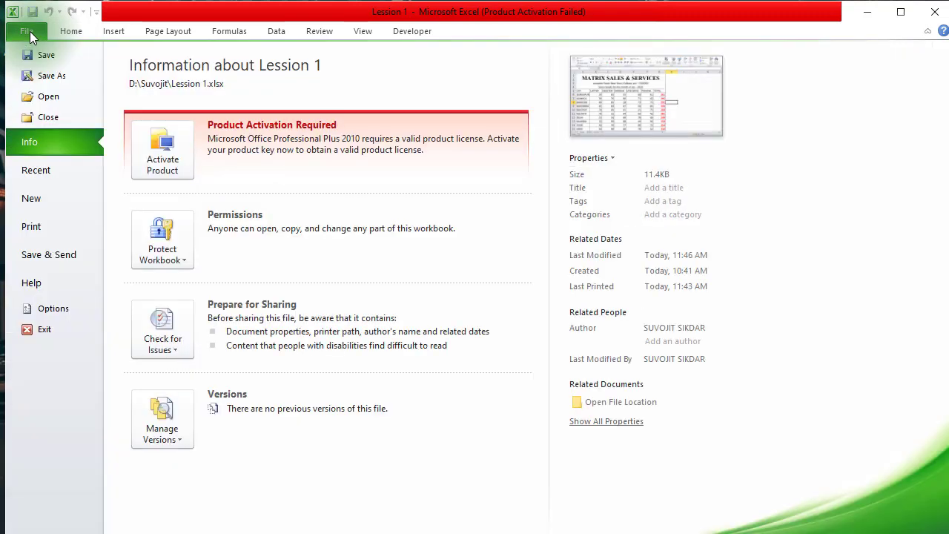
pyautogui.click(45, 76)
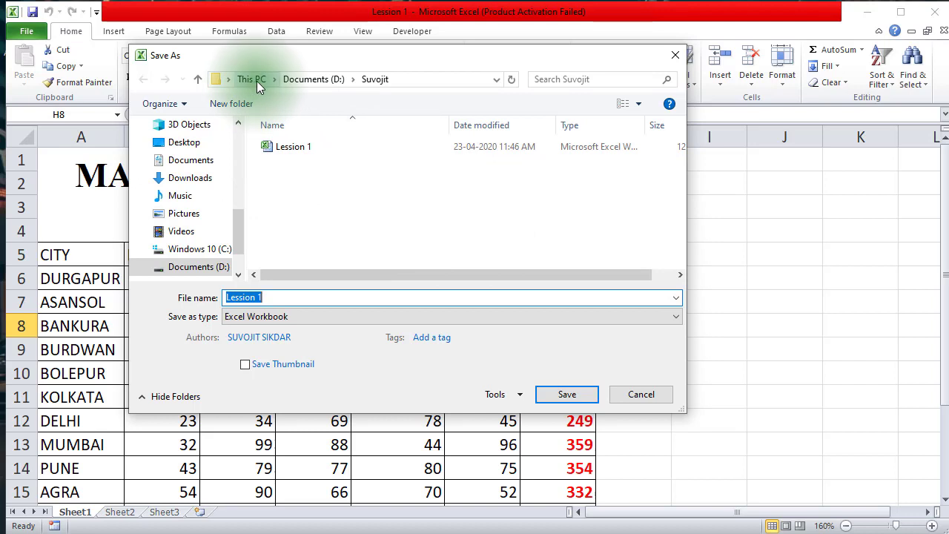
pyautogui.click(275, 148)
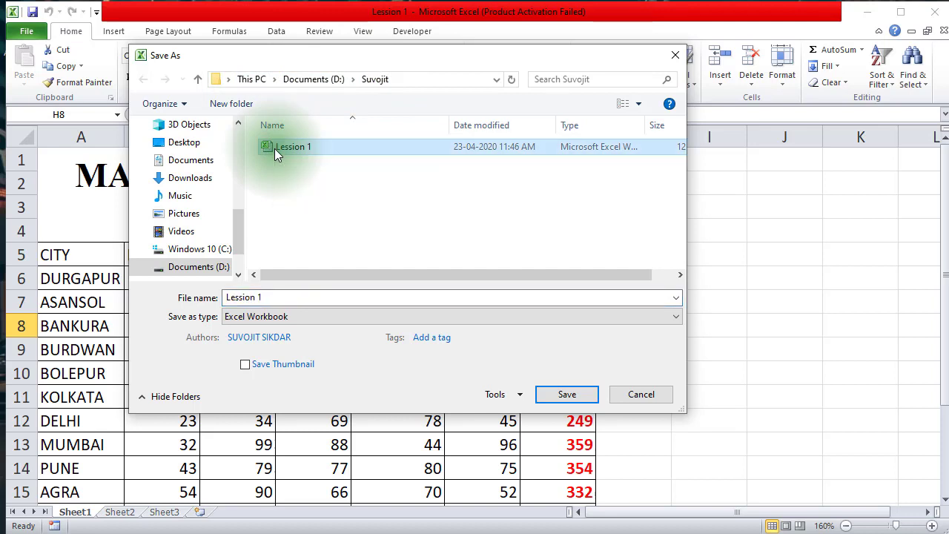
pyautogui.click(522, 395)
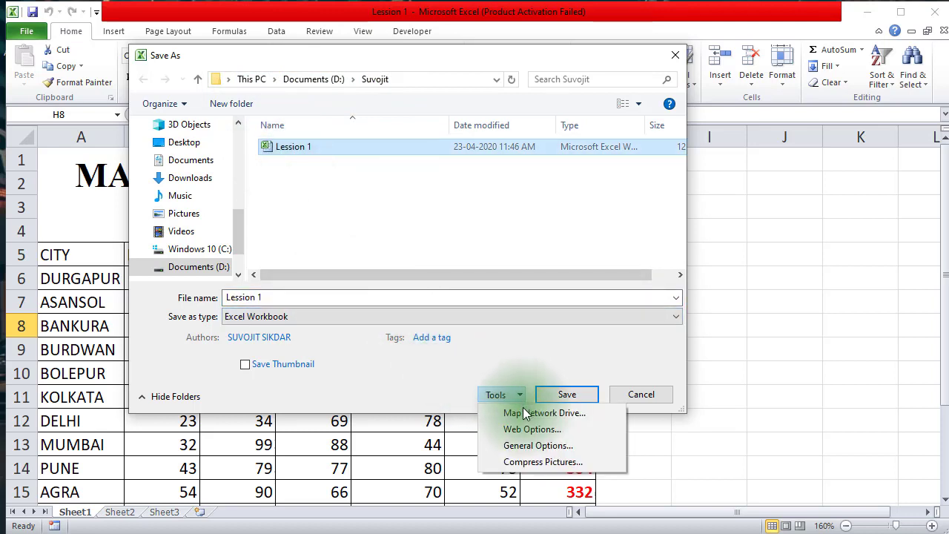
pyautogui.click(523, 446)
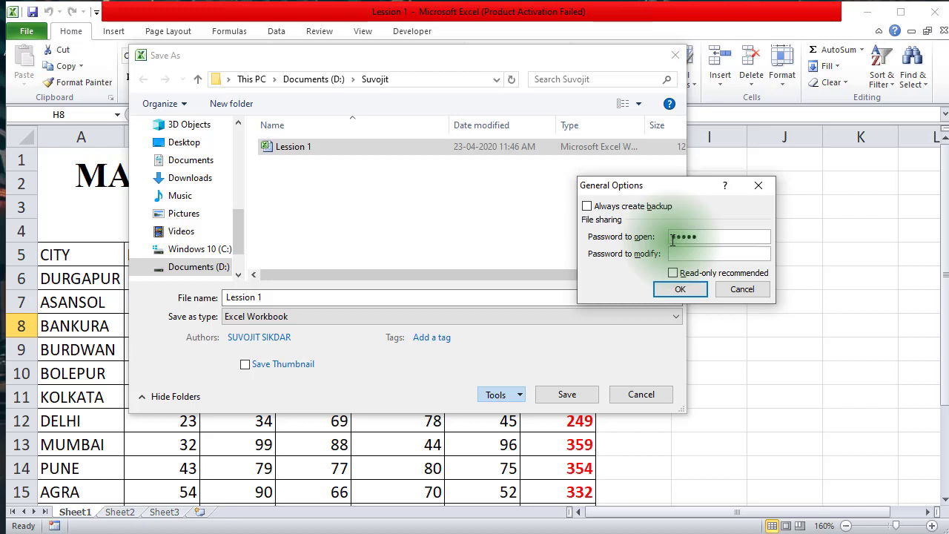
# - Enter and confirm a password to open, then save, replacing the existing 'Lession 1'
pyautogui.click(676, 289)
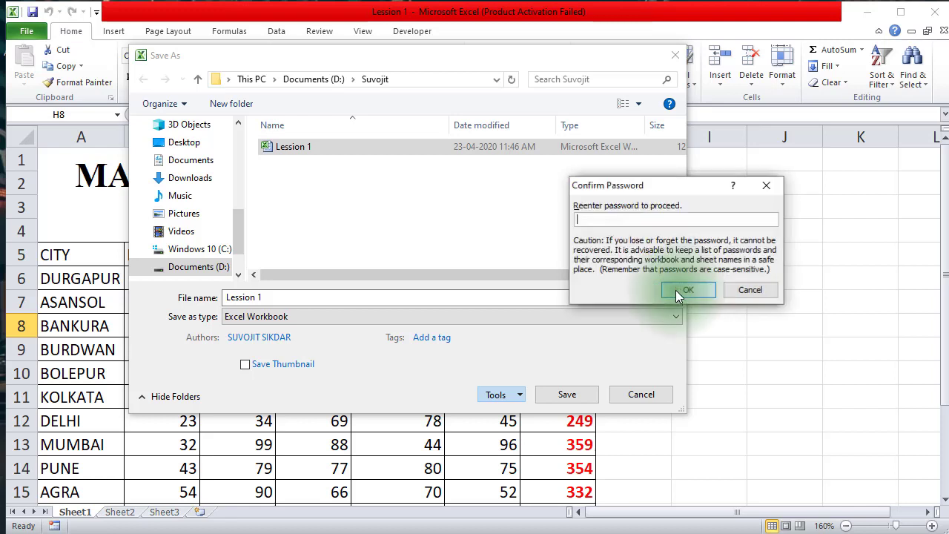
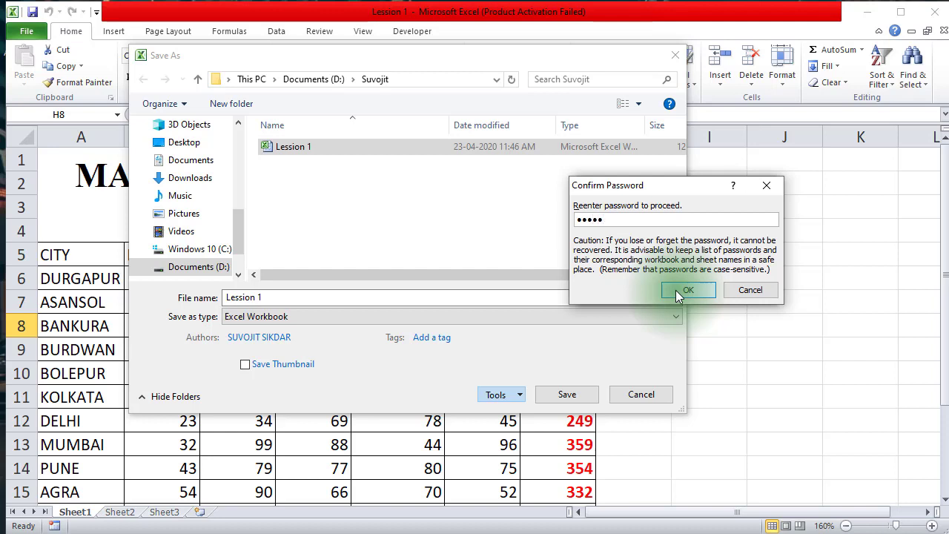
pyautogui.click(676, 290)
pyautogui.click(567, 394)
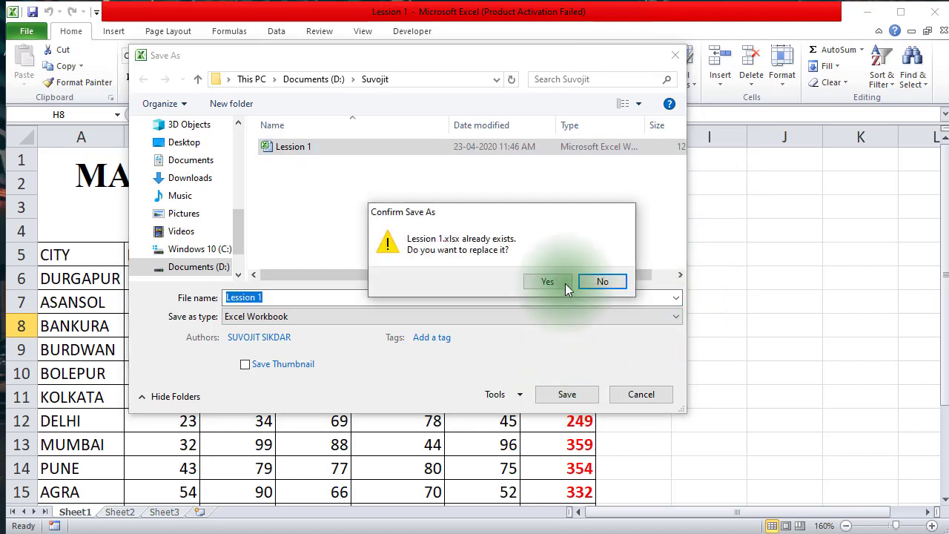
pyautogui.click(564, 282)
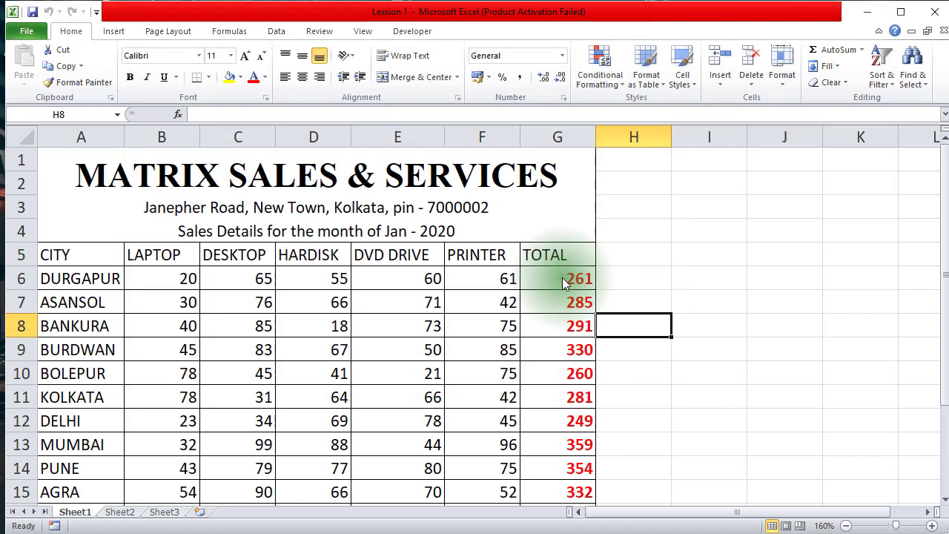
# - Try opening Lesson 1 with a wrong password, dismiss the incorrect-password warning, and close Excel
pyautogui.click(934, 12)
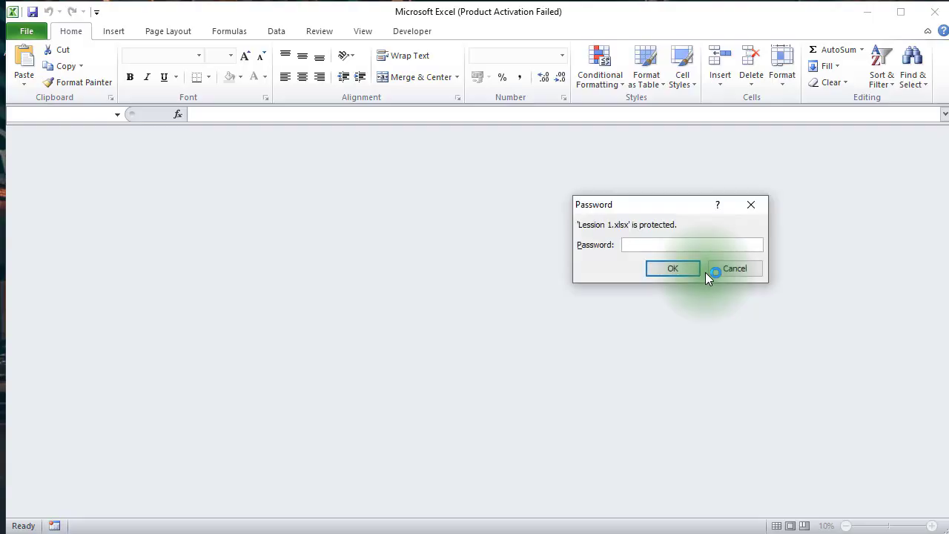
pyautogui.press('Return')
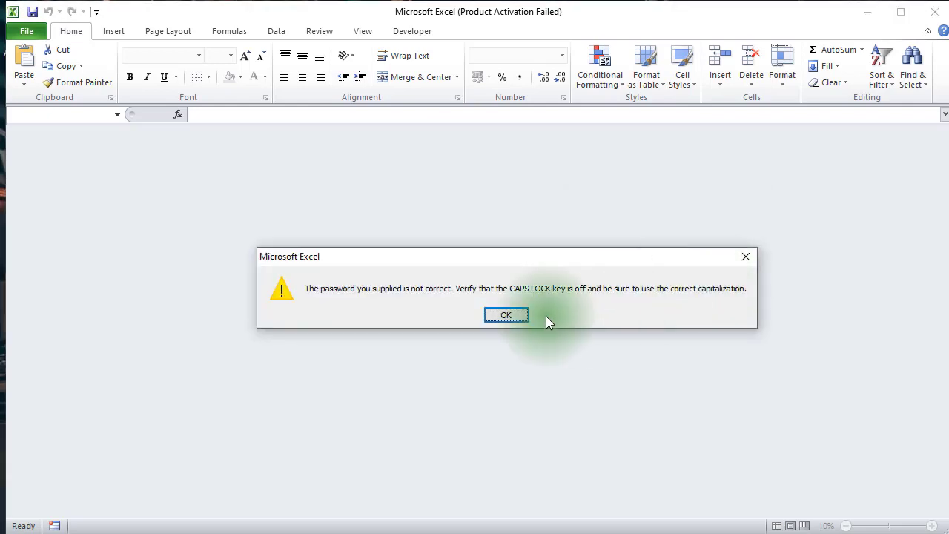
pyautogui.press('Return')
pyautogui.click(934, 12)
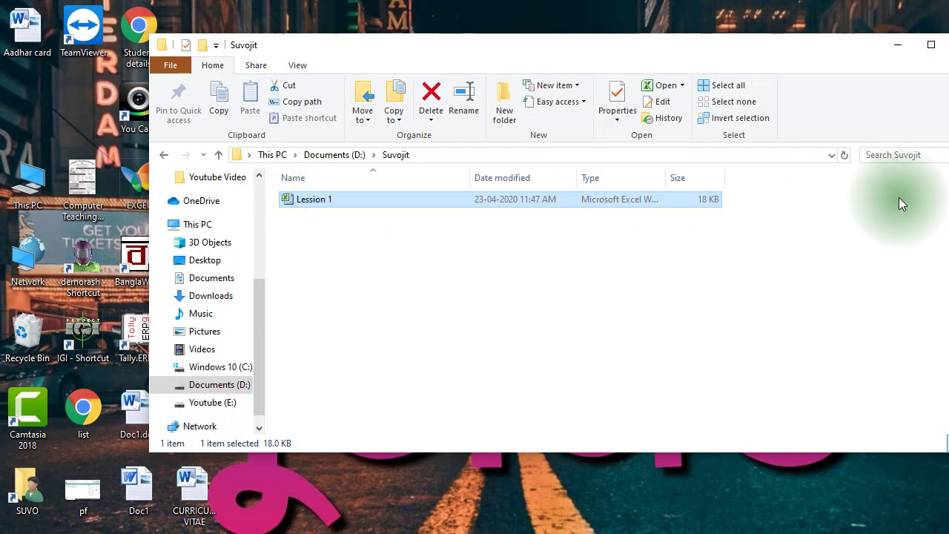
# - Reopen Lesson 1 with its correct password, close the activation notice, and minimize Excel
pyautogui.press('Return')
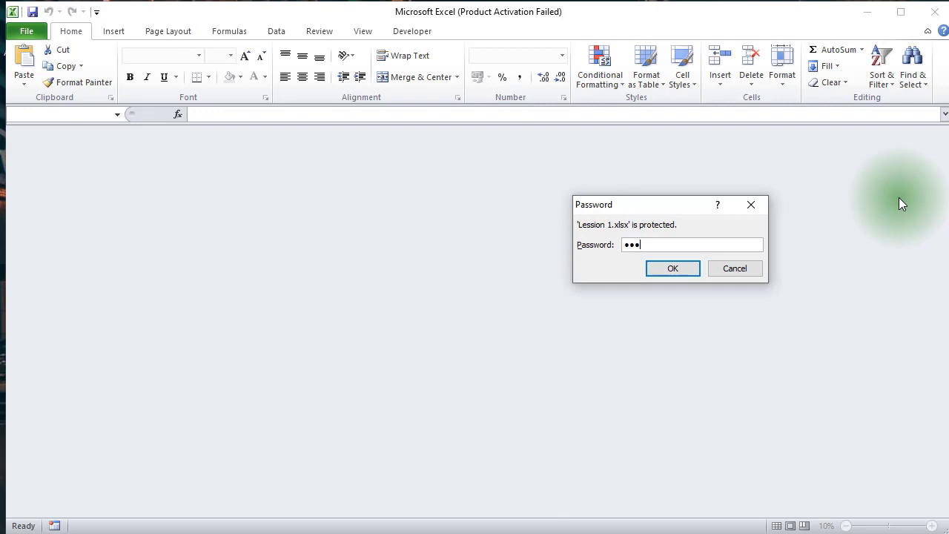
pyautogui.press('Return')
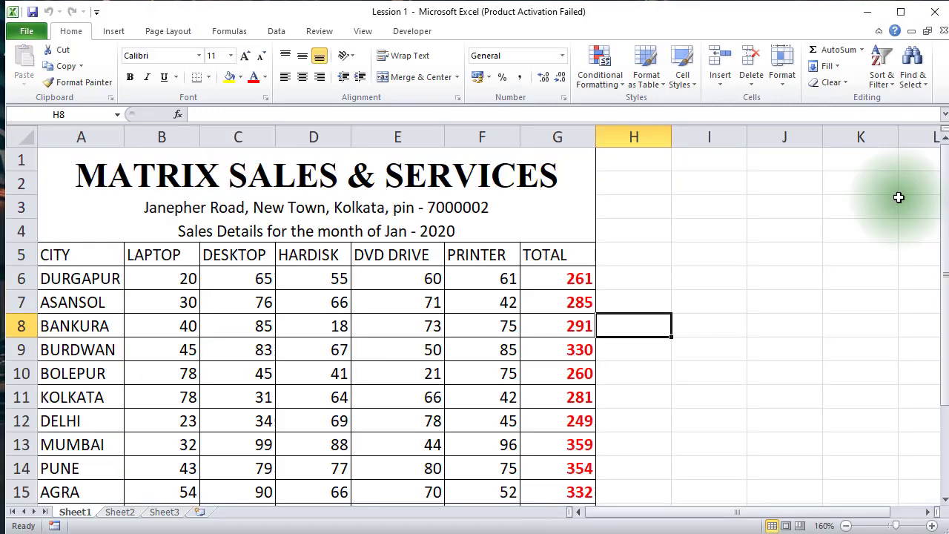
pyautogui.scroll(-4, 803, 300)
pyautogui.scroll(4, 803, 300)
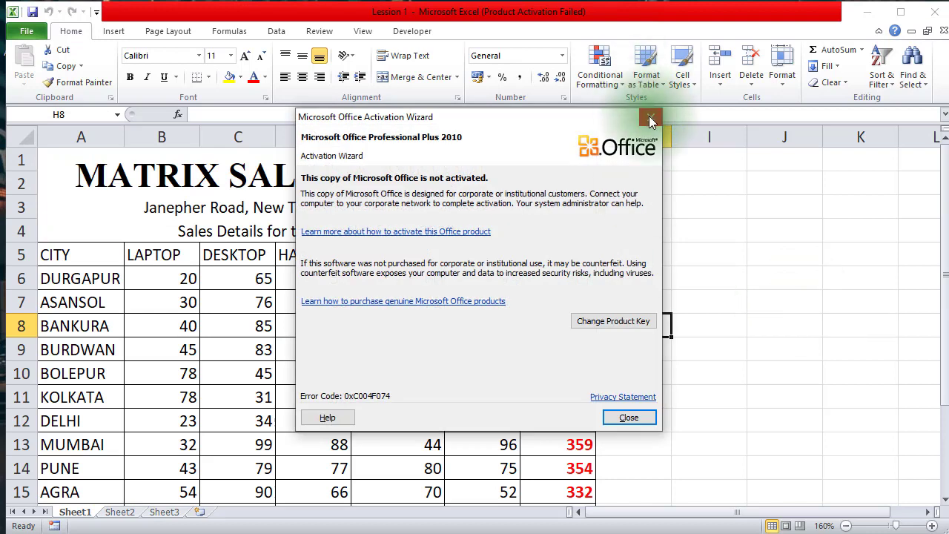
pyautogui.click(650, 119)
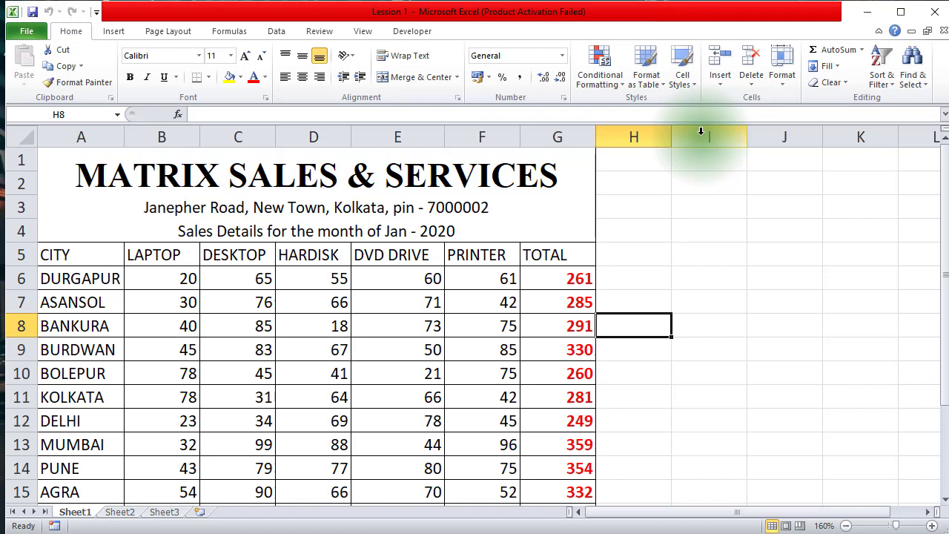
pyautogui.click(874, 19)
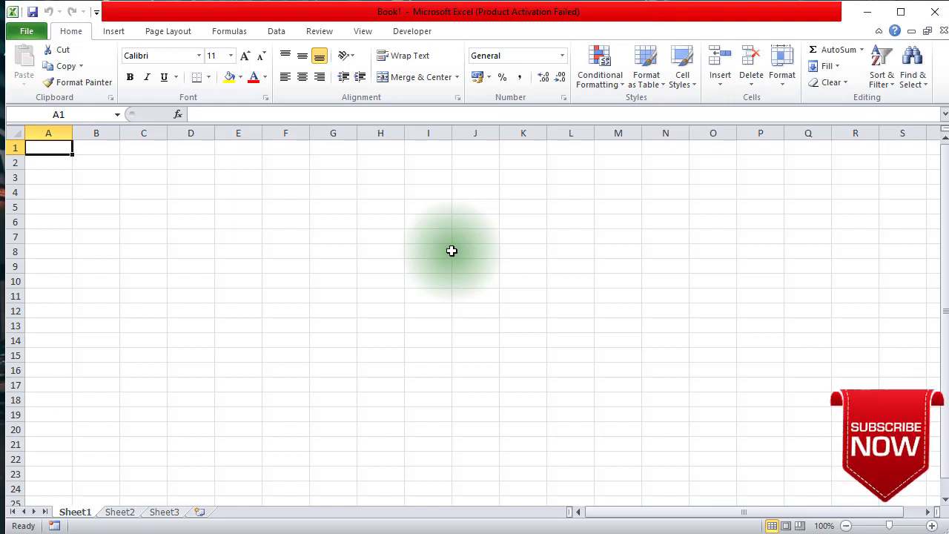
# - Apply All Borders to cells A1:N21 of Book1
pyautogui.moveTo(52, 152)
pyautogui.mouseDown()
pyautogui.moveTo(679, 428)
pyautogui.moveTo(679, 445)
pyautogui.mouseUp()
pyautogui.click(208, 77)
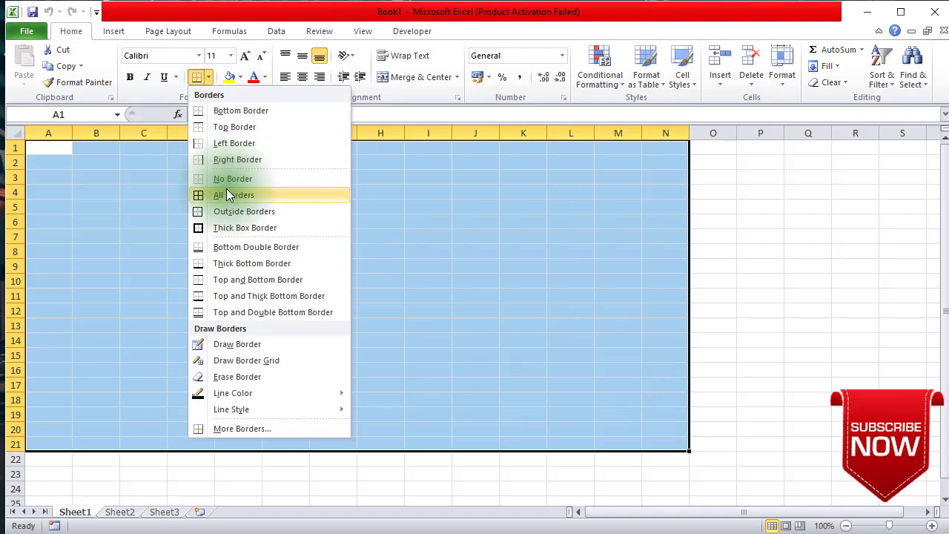
pyautogui.click(226, 194)
# - Enter sample text 'tert' in H5, 'g' in K8 and 'gg' in H9
pyautogui.click(382, 210)
pyautogui.write('tert')
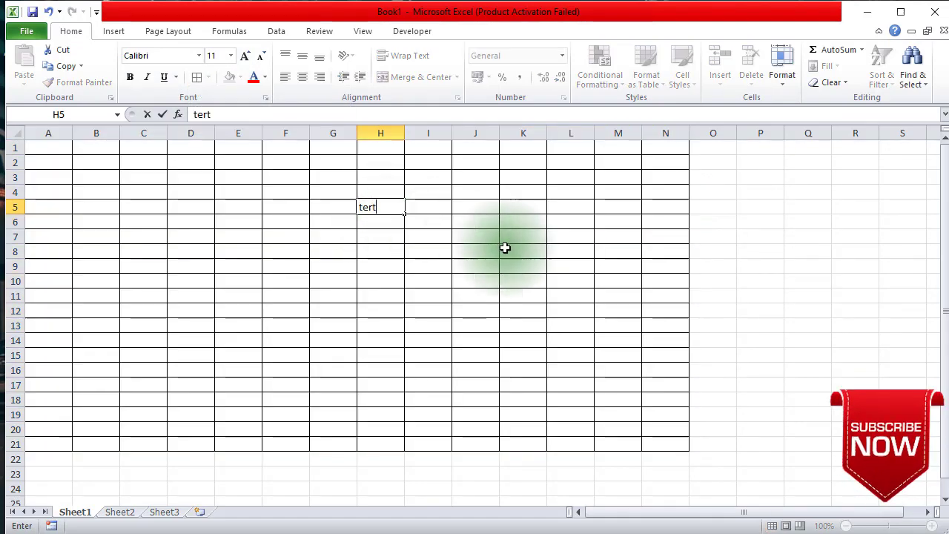
pyautogui.click(504, 248)
pyautogui.write('g')
pyautogui.click(363, 269)
pyautogui.write('gg')
pyautogui.click(333, 296)
pyautogui.click(428, 325)
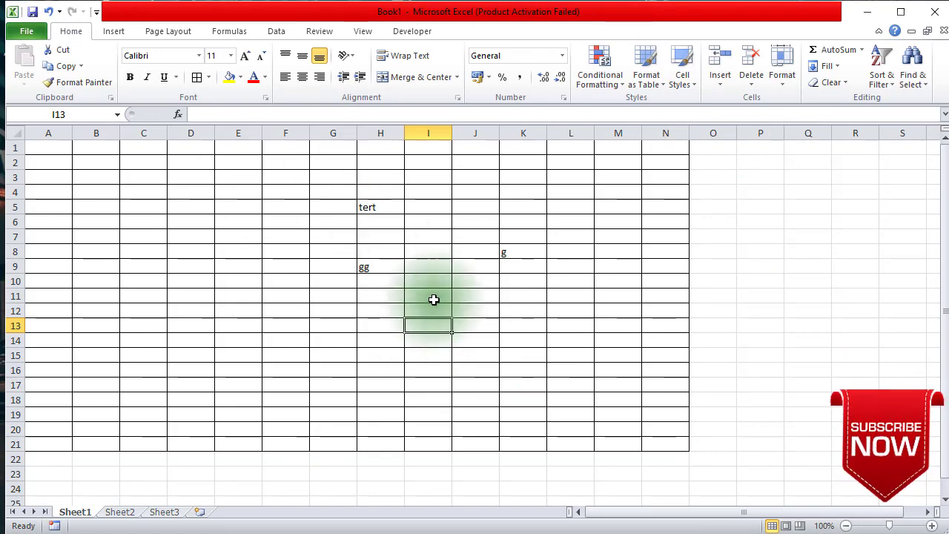
pyautogui.click(33, 34)
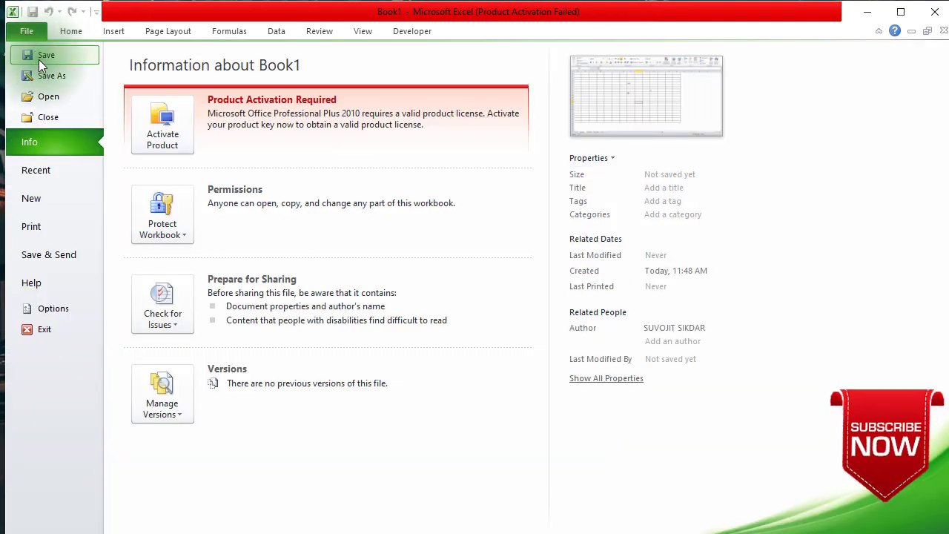
# - Start saving Book1 and choose the Desktop as the save location
pyautogui.click(38, 55)
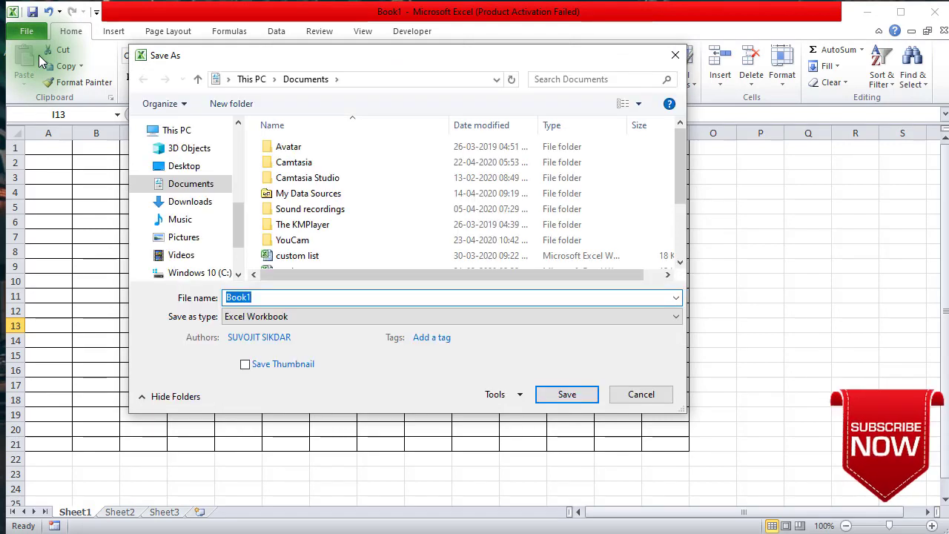
pyautogui.click(184, 165)
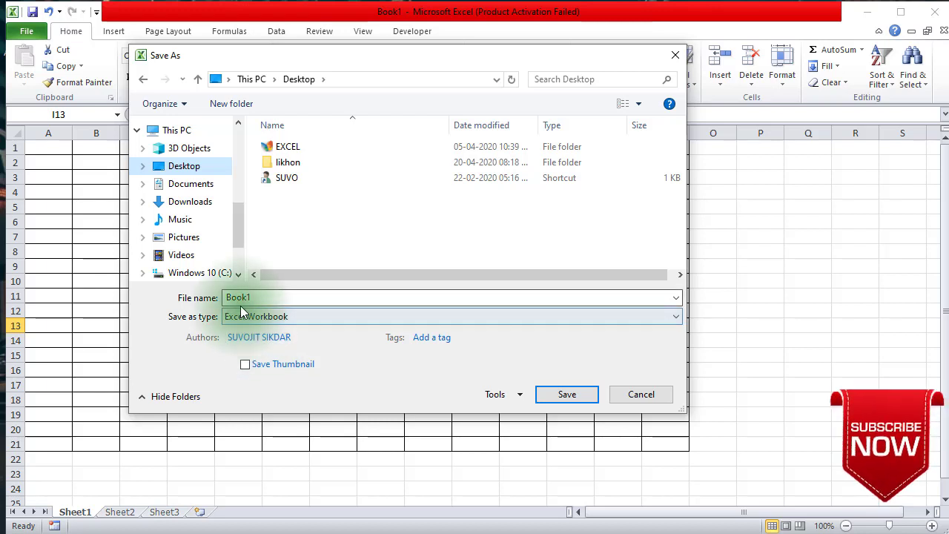
pyautogui.click(519, 395)
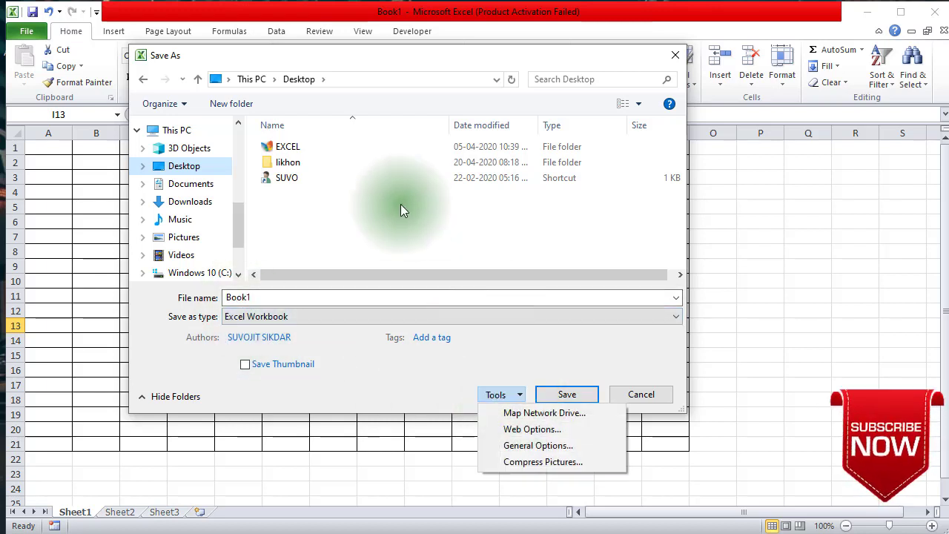
pyautogui.click(366, 189)
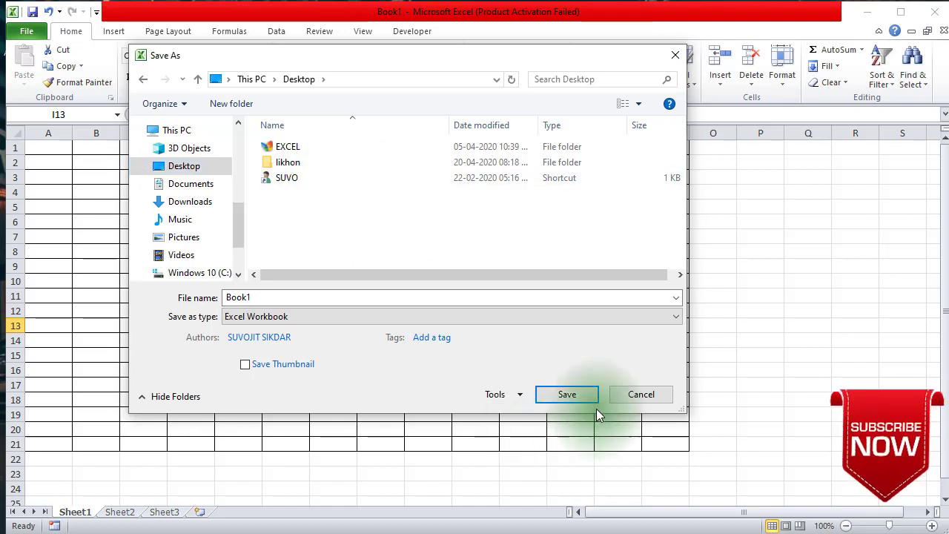
pyautogui.click(520, 395)
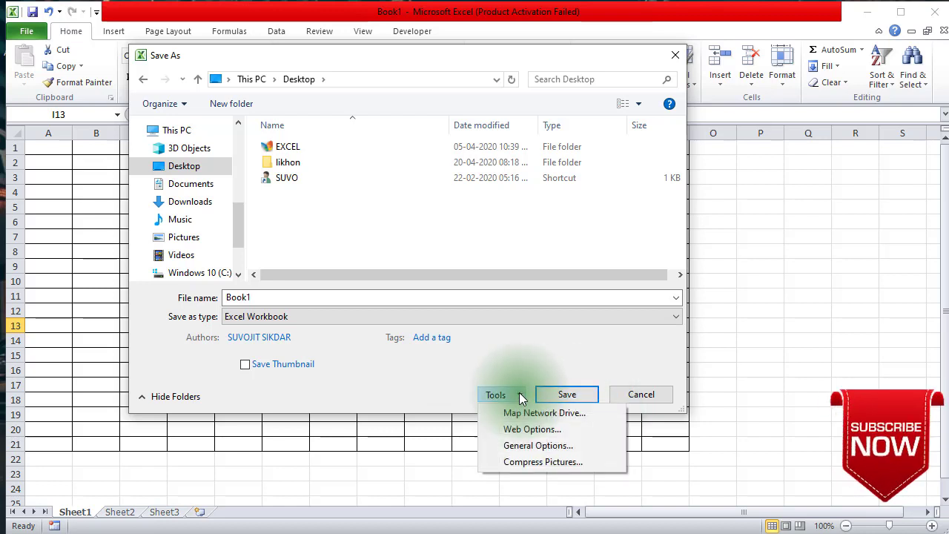
# - Set and confirm a password to open in General Options, then save Book1
pyautogui.click(521, 446)
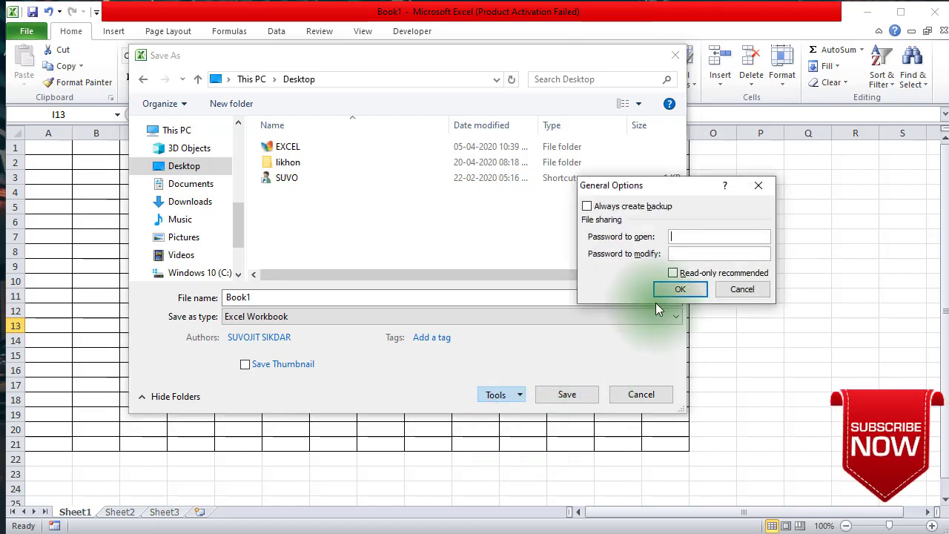
pyautogui.press('Return')
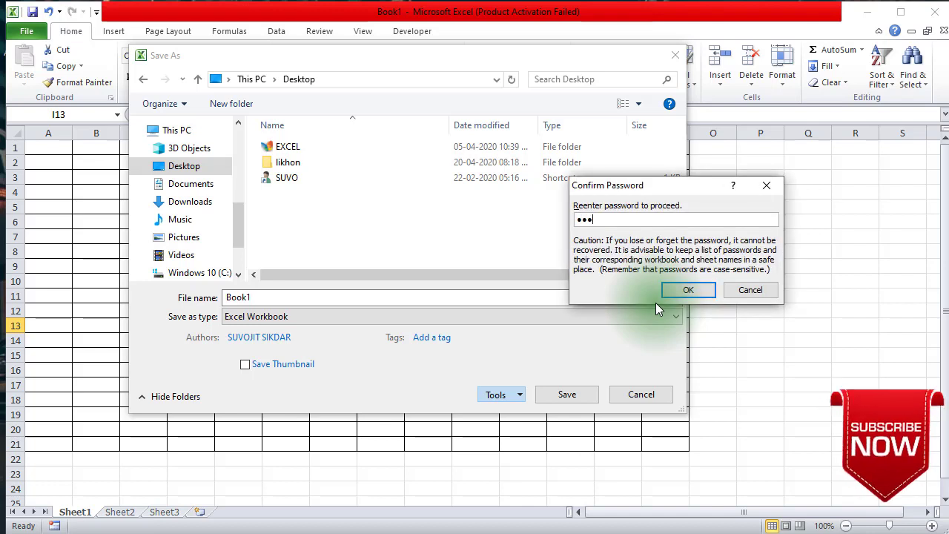
pyautogui.click(666, 291)
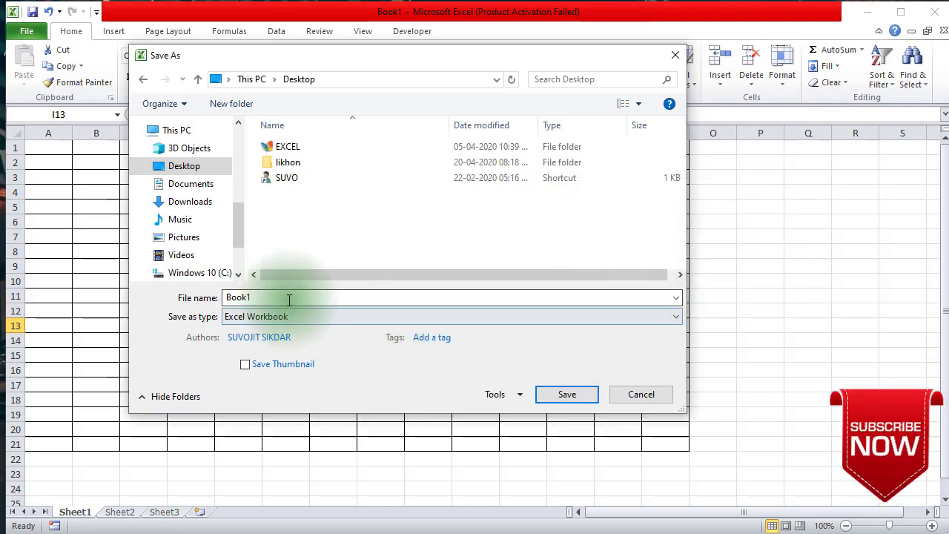
pyautogui.click(568, 395)
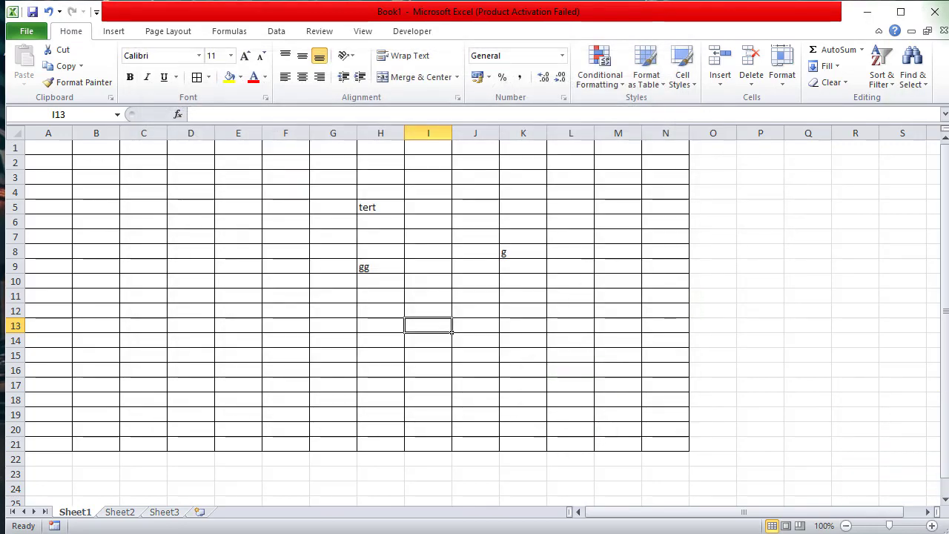
# - Close Excel and reopen Book1 from the Desktop by entering its password
pyautogui.click(935, 12)
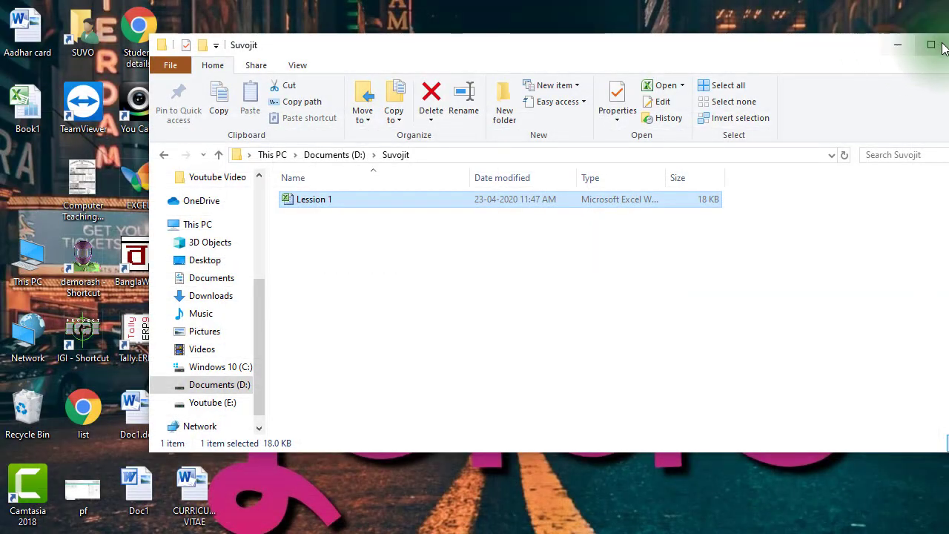
pyautogui.click(897, 46)
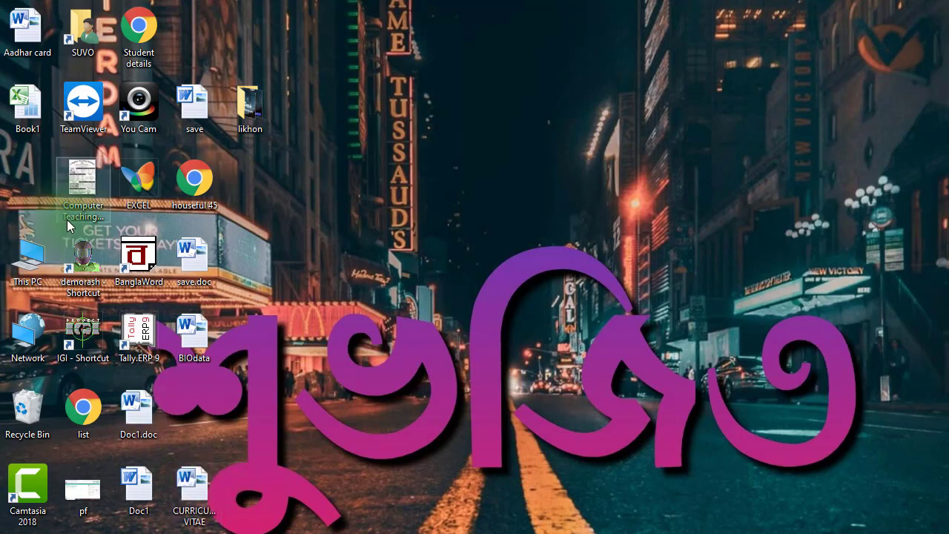
pyautogui.doubleClick(28, 116)
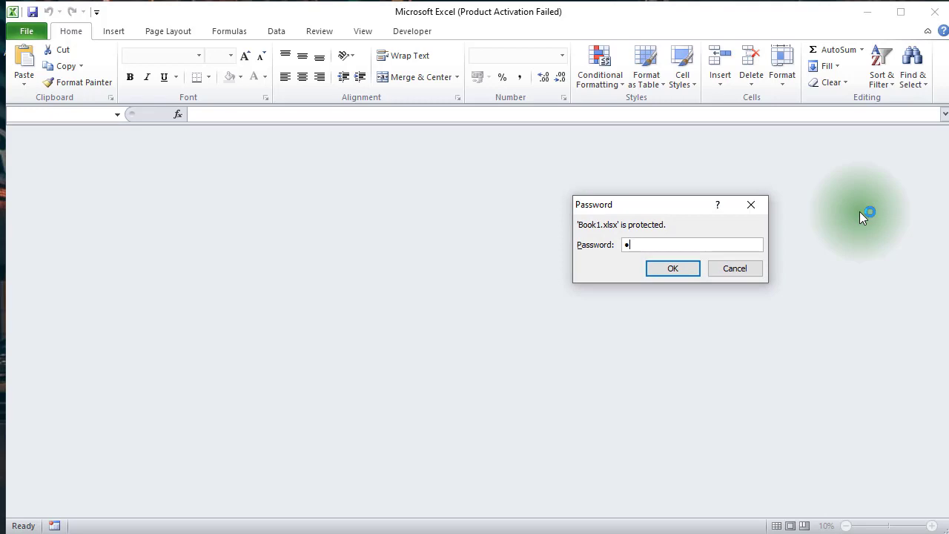
pyautogui.press('Return')
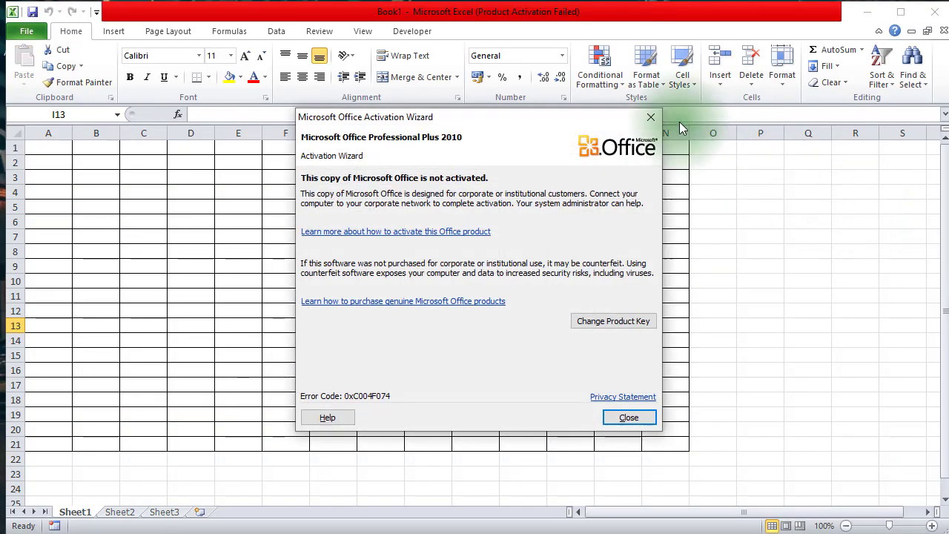
pyautogui.click(651, 118)
# - Close Book1's Excel window and refresh the desktop
pyautogui.click(933, 12)
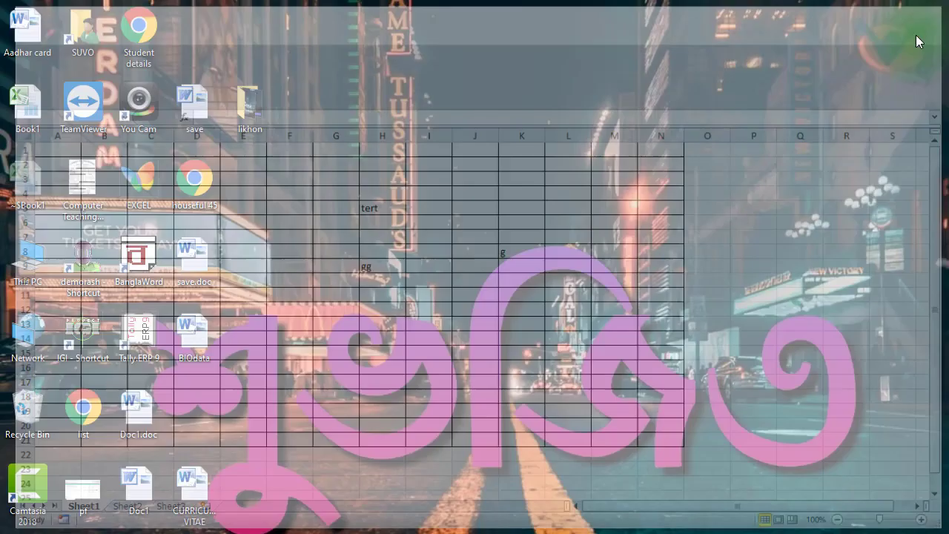
pyautogui.rightClick(567, 172)
pyautogui.click(602, 208)
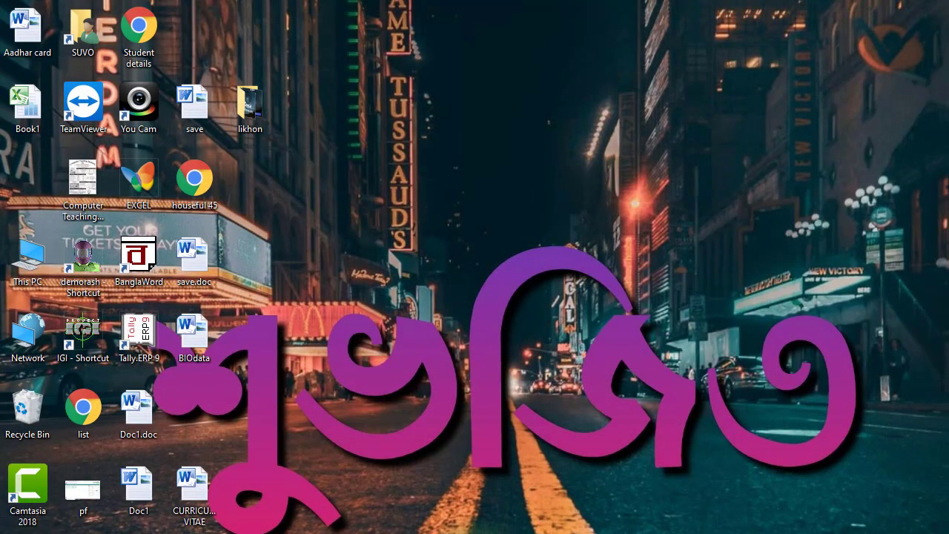